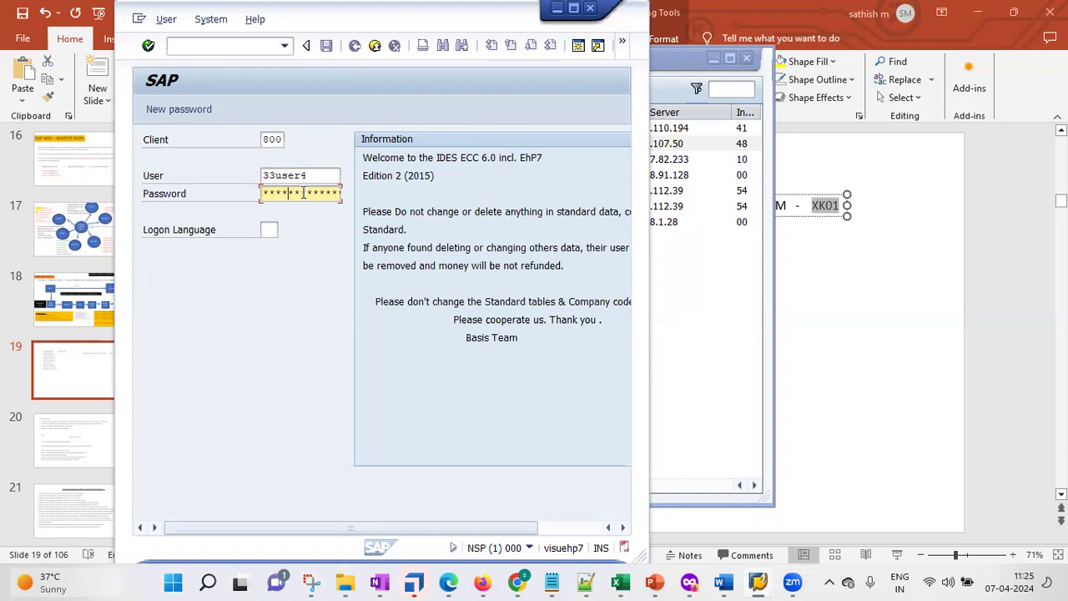
Step: Log on to SAP with the account password and logon language EN
type("***")
key("Tab")
type("EN")
key("Return")
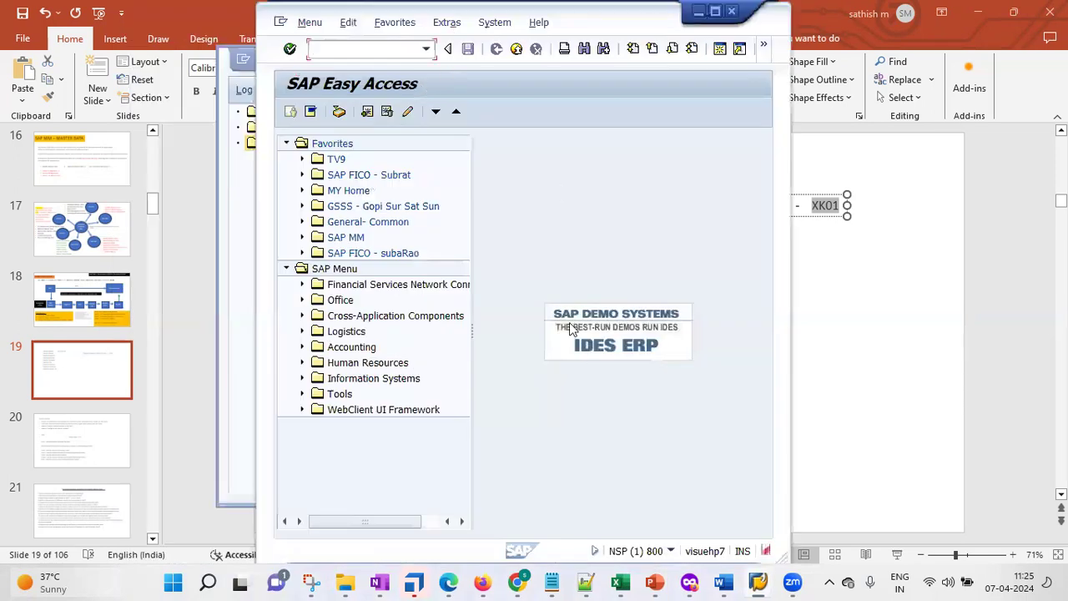
Step: Expand the GSSS favorites folder and its ER Struture subfolder
left_click(303, 206)
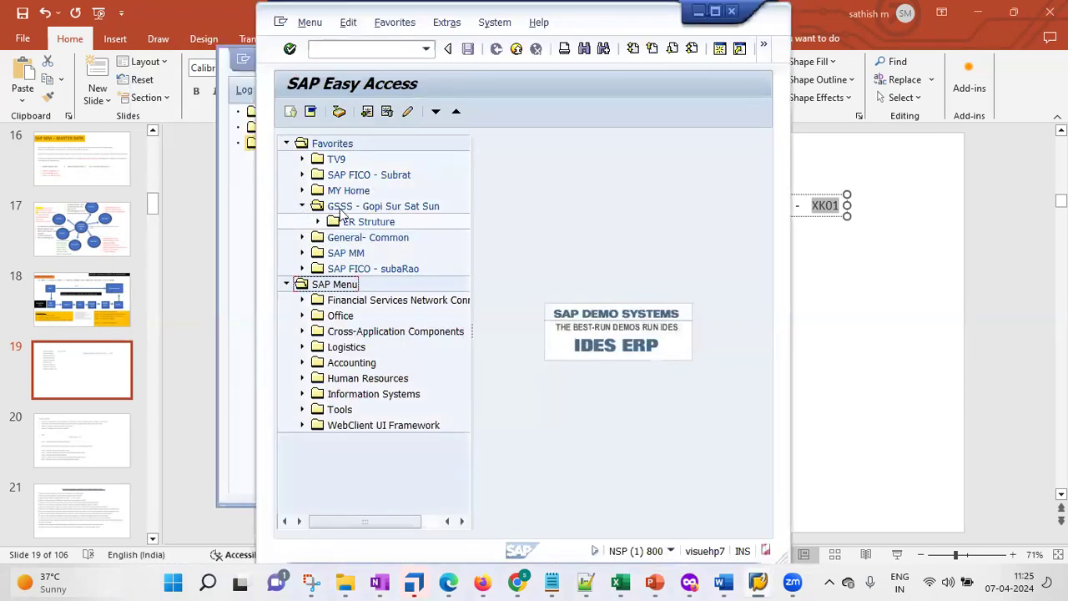
left_click(411, 210)
right_click(411, 210)
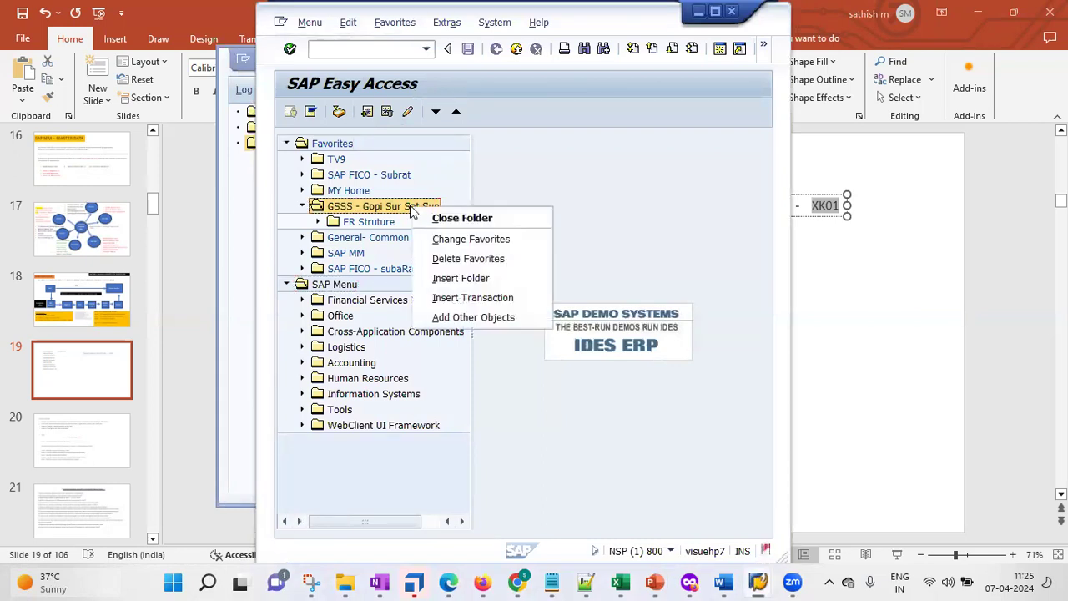
left_click(317, 222)
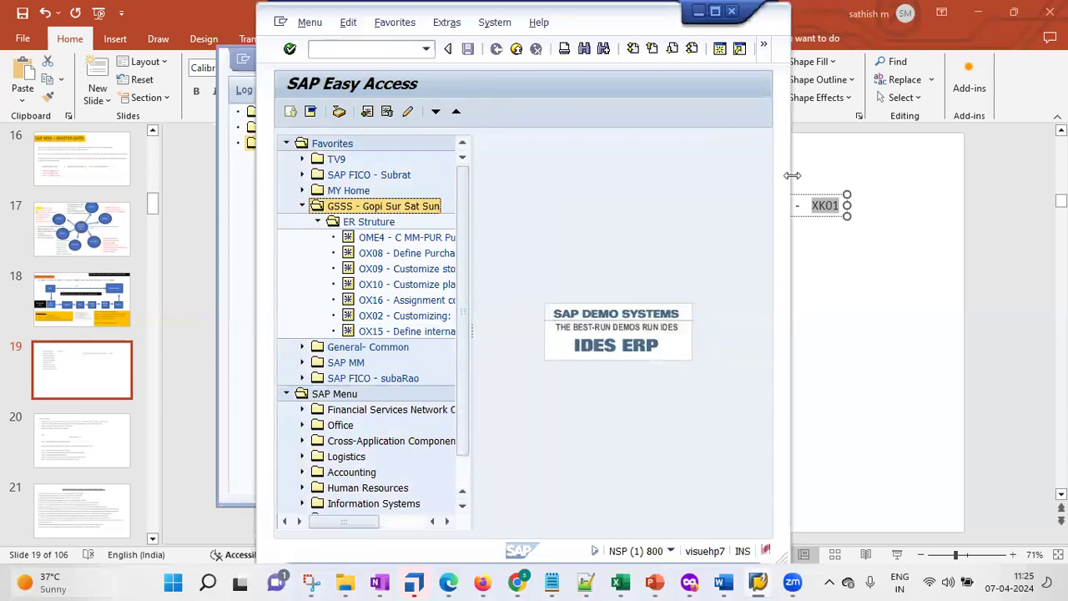
Step: Widen the Easy Access window and favorites pane, then bring up the GSSS folder's context menu
left_click_drag(792, 175, 875, 175)
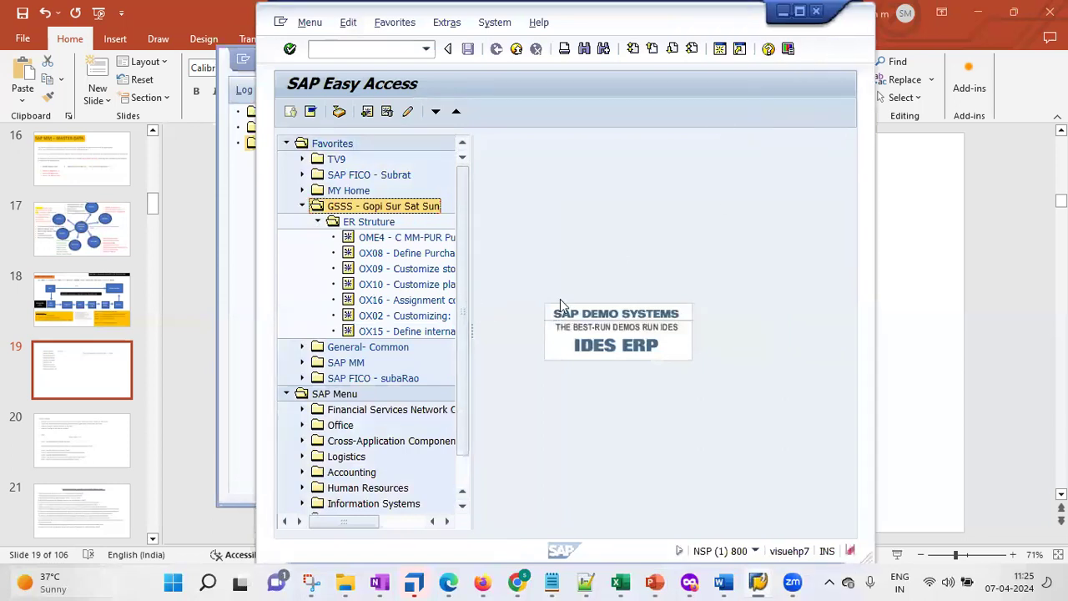
left_click_drag(472, 338, 505, 331)
left_click(474, 331)
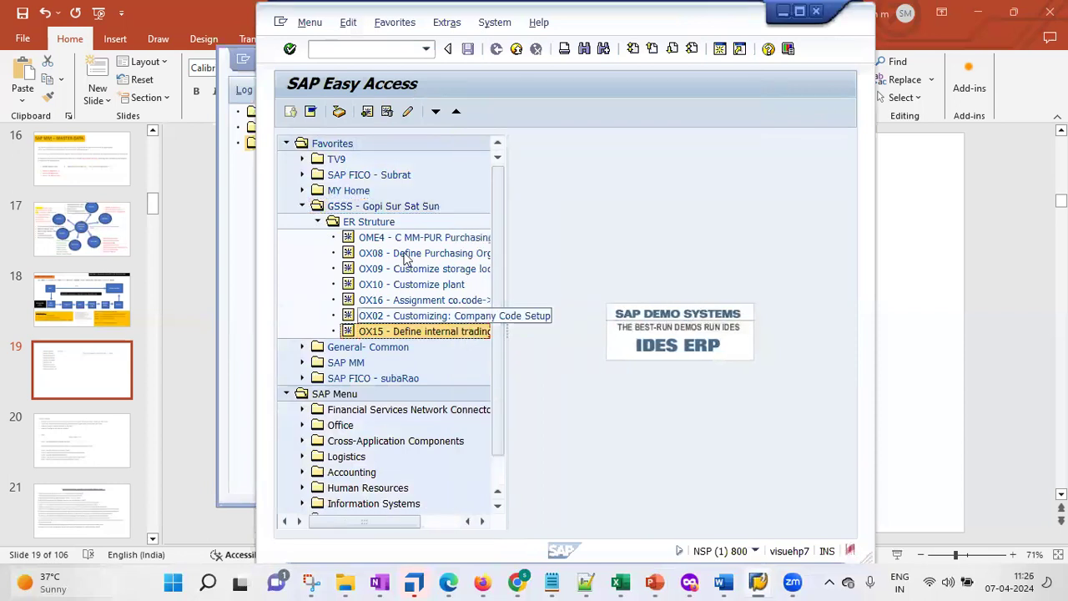
left_click(318, 222)
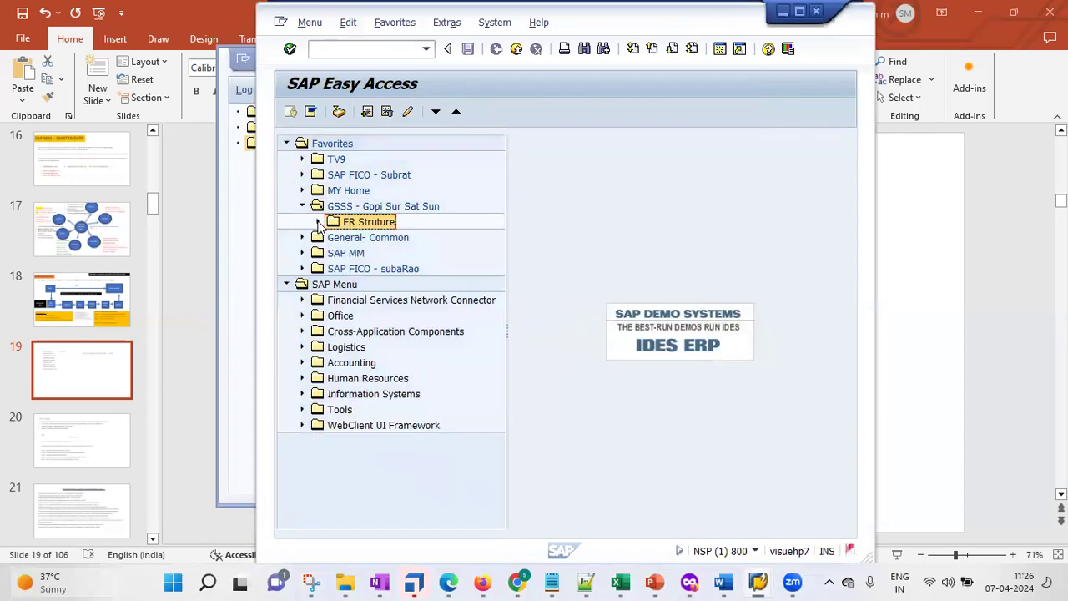
left_click(383, 209)
right_click(384, 213)
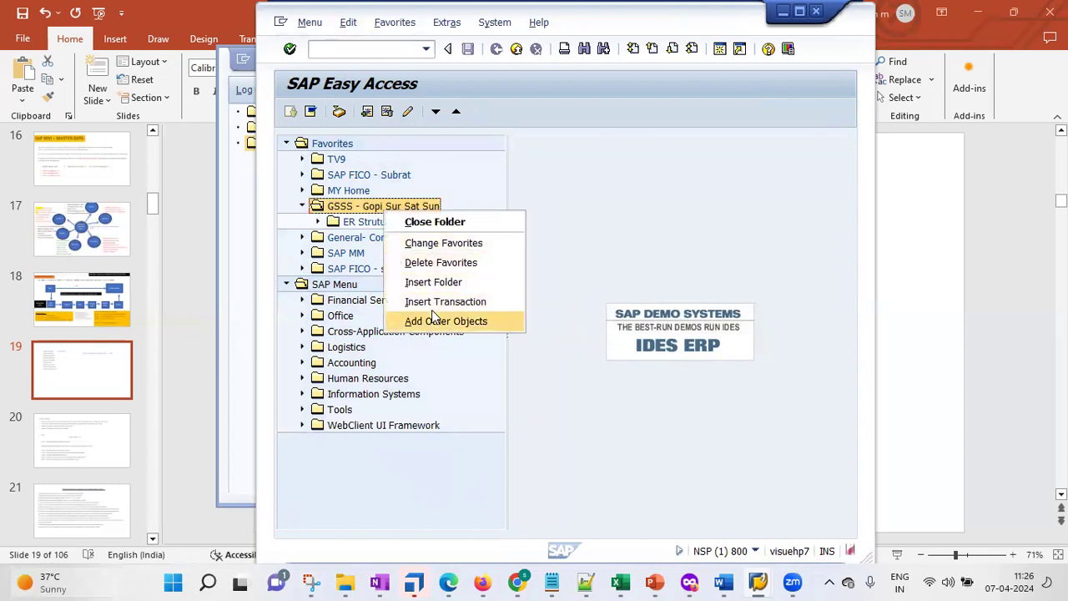
Step: Create a folder named 'Master Data' under GSSS
left_click(453, 283)
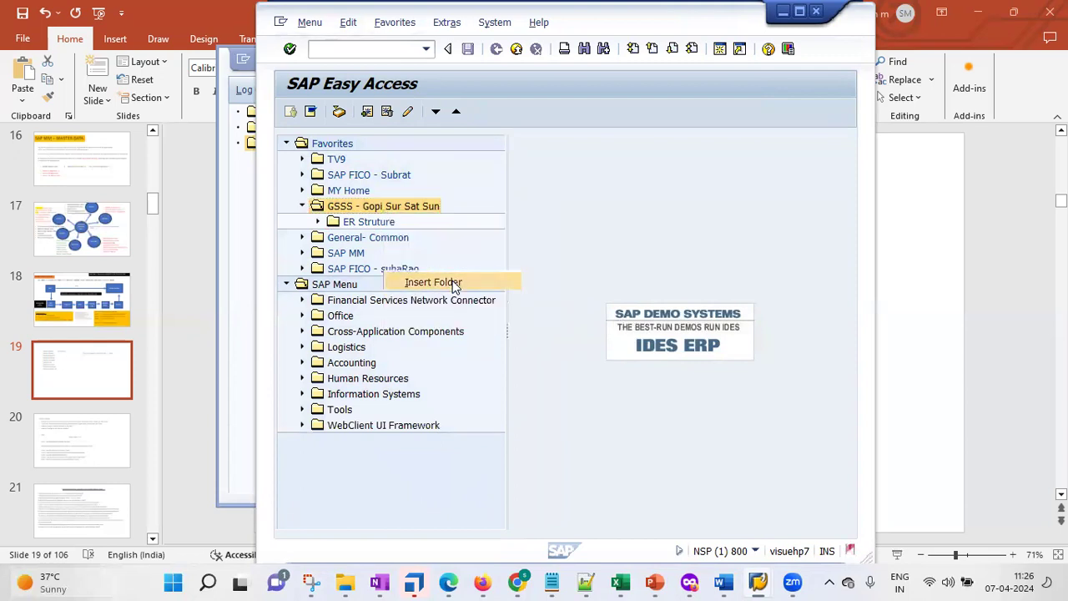
type("Mas")
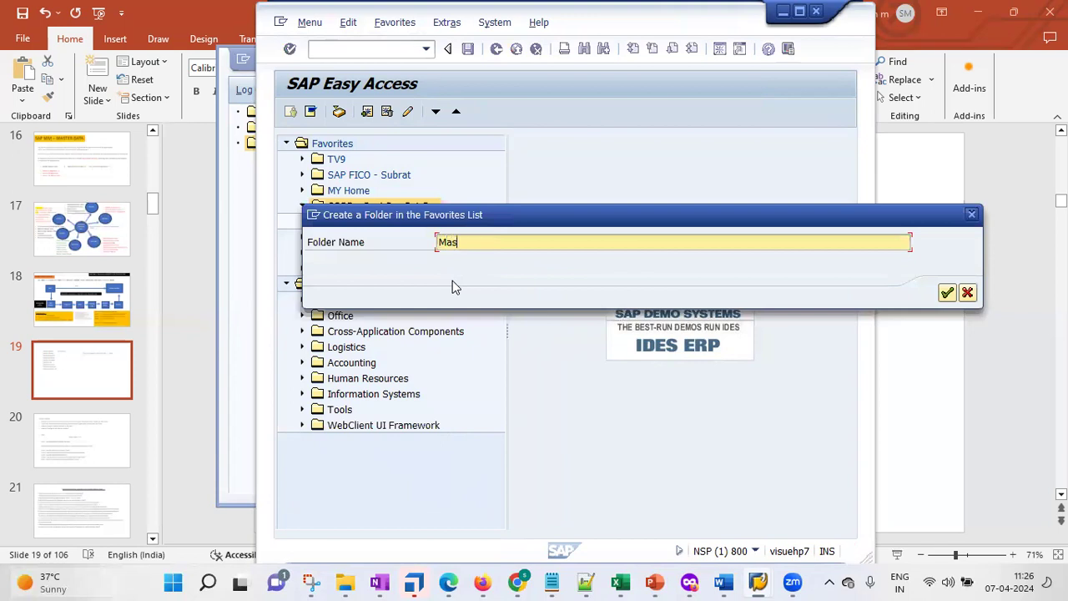
type("ter Data")
left_click(947, 294)
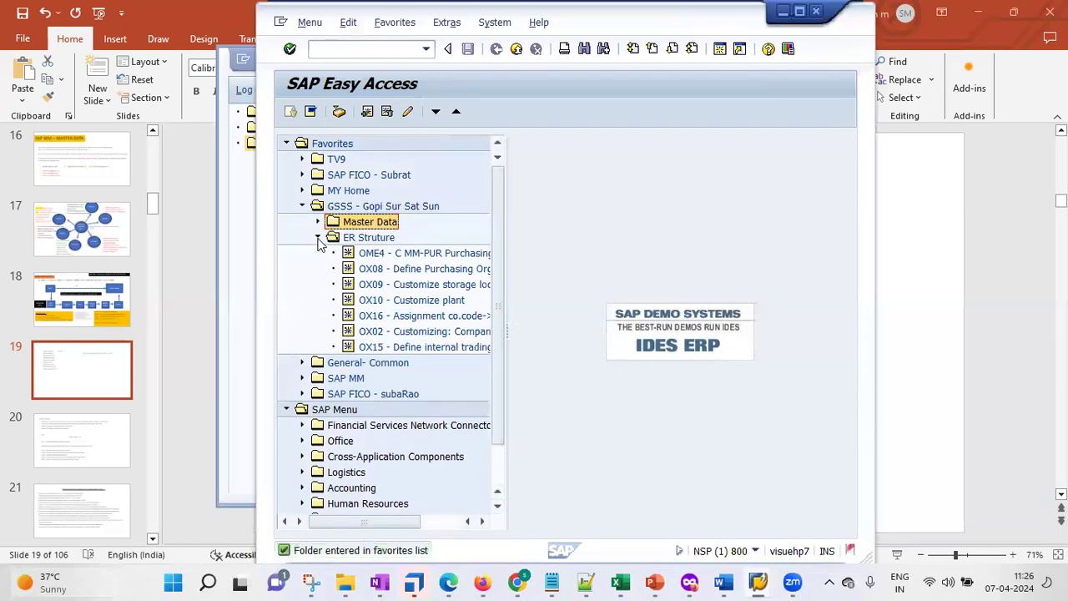
Step: Add a 'Vendor Master Data' subfolder inside Master Data
left_click(318, 237)
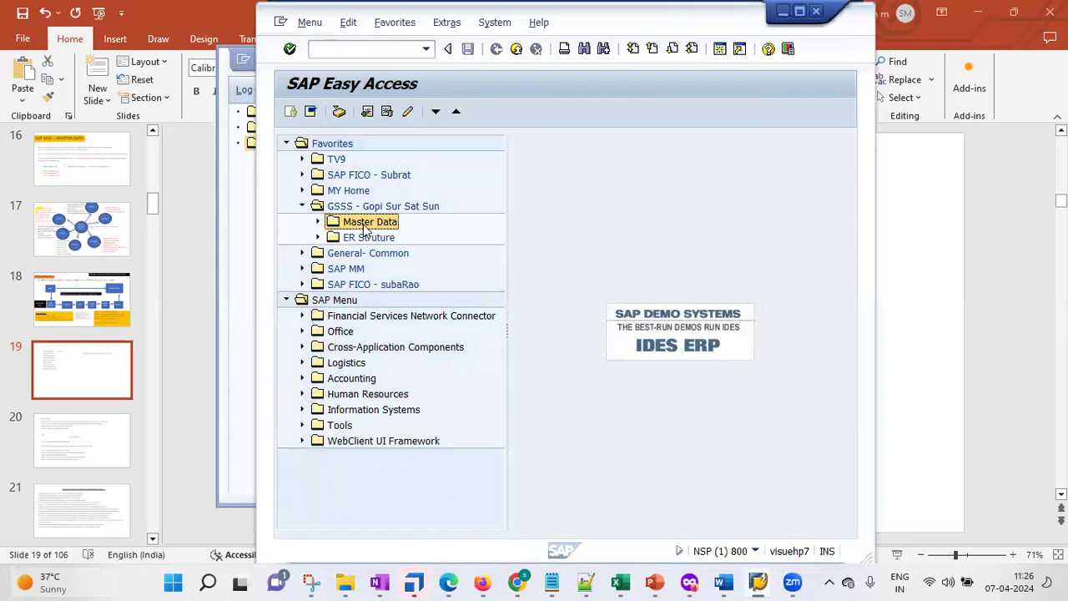
right_click(365, 229)
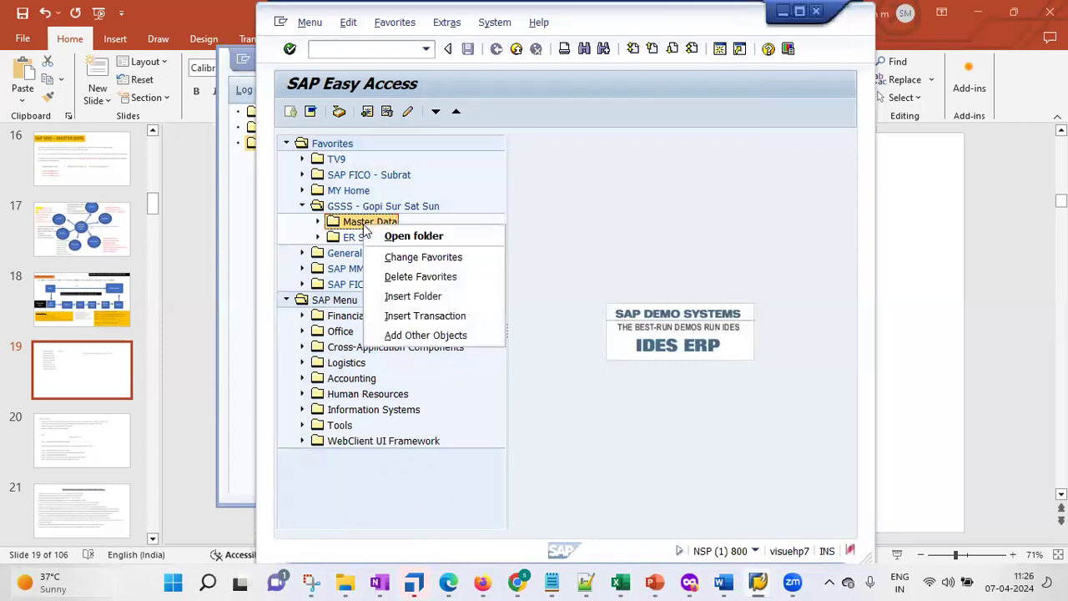
left_click(422, 299)
type("V")
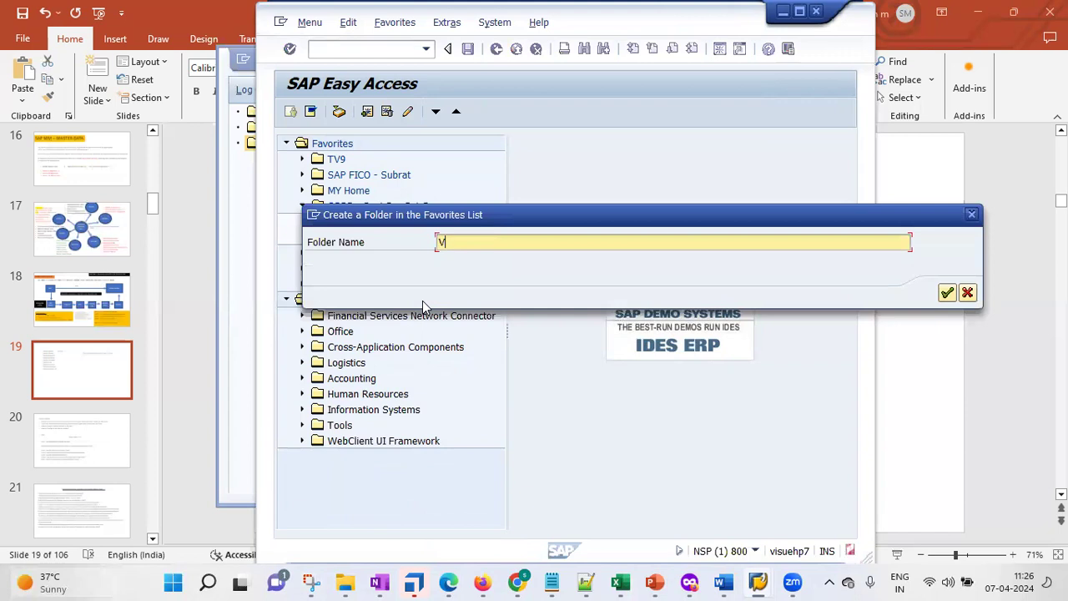
type("endor Master Data")
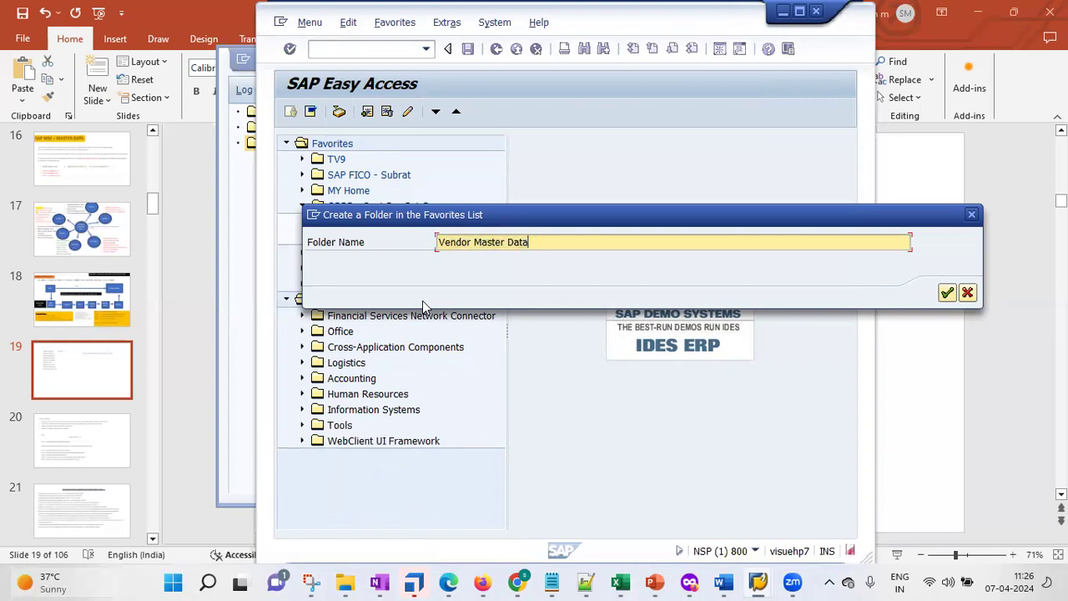
left_click(947, 294)
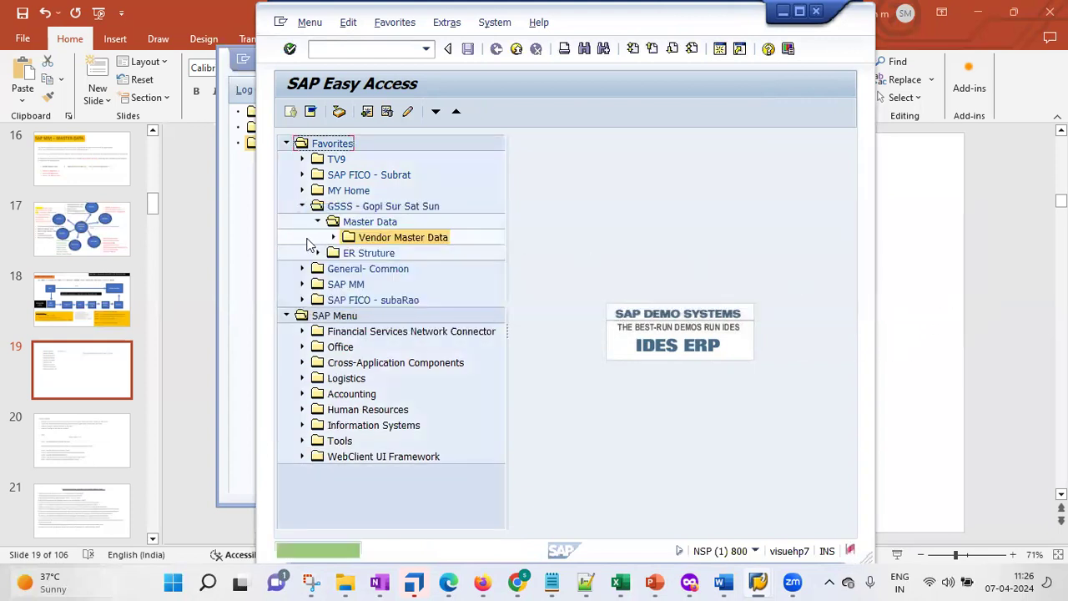
Step: Add a 'Material Master Data' subfolder inside Master Data
right_click(372, 227)
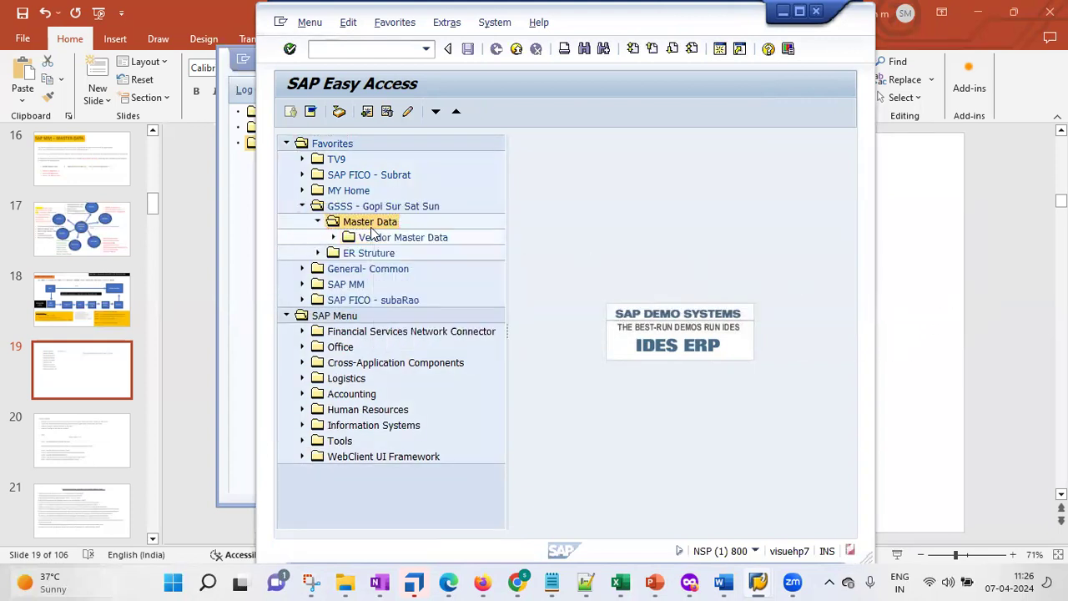
left_click(421, 298)
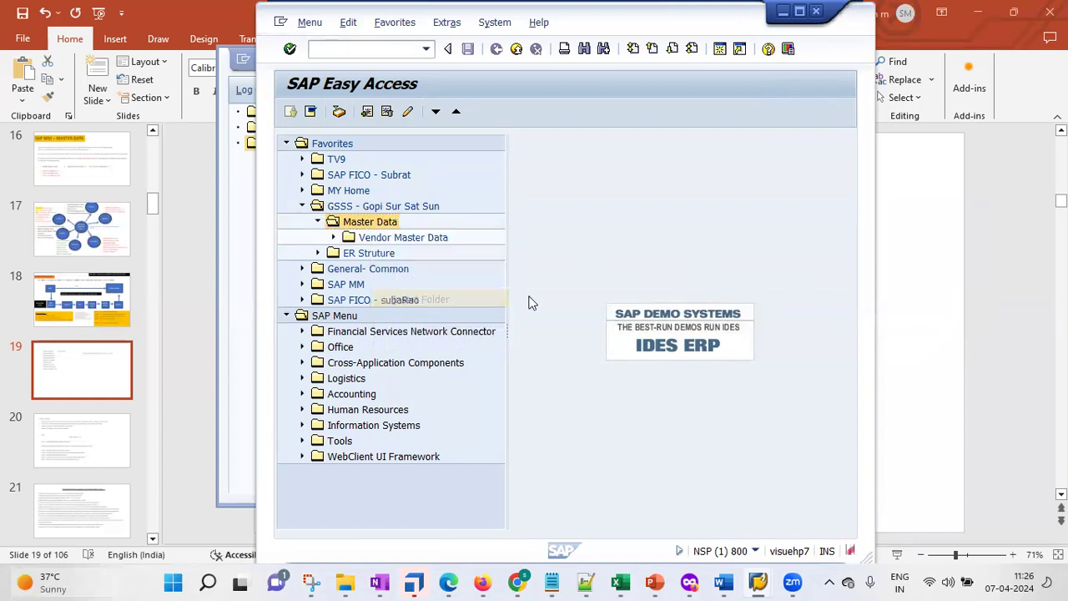
type("Vendor Master Data")
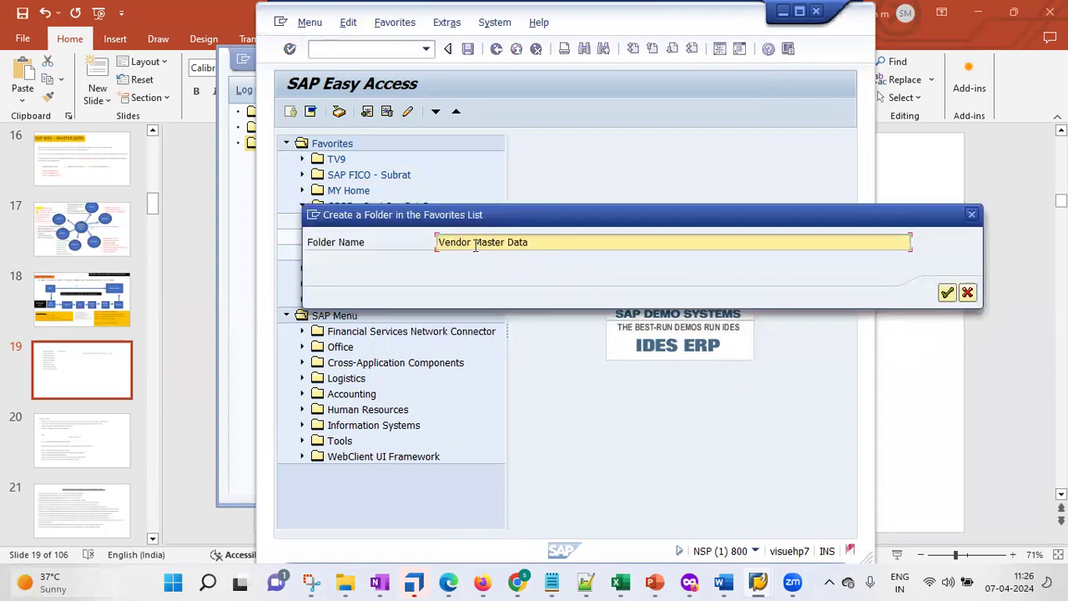
left_click_drag(472, 244, 395, 240)
type("Material")
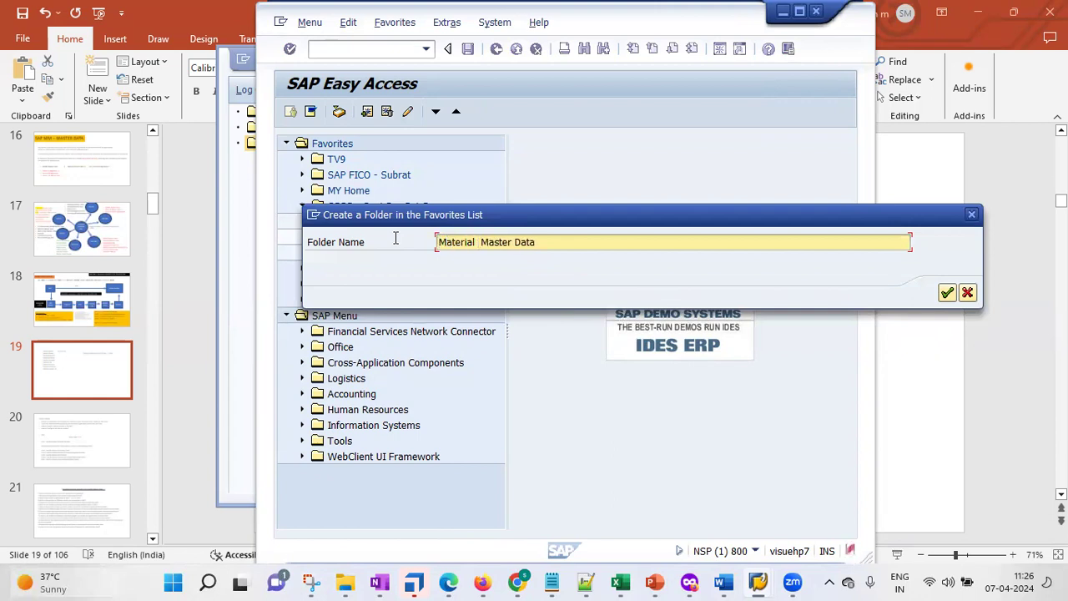
key("Delete")
left_click(947, 293)
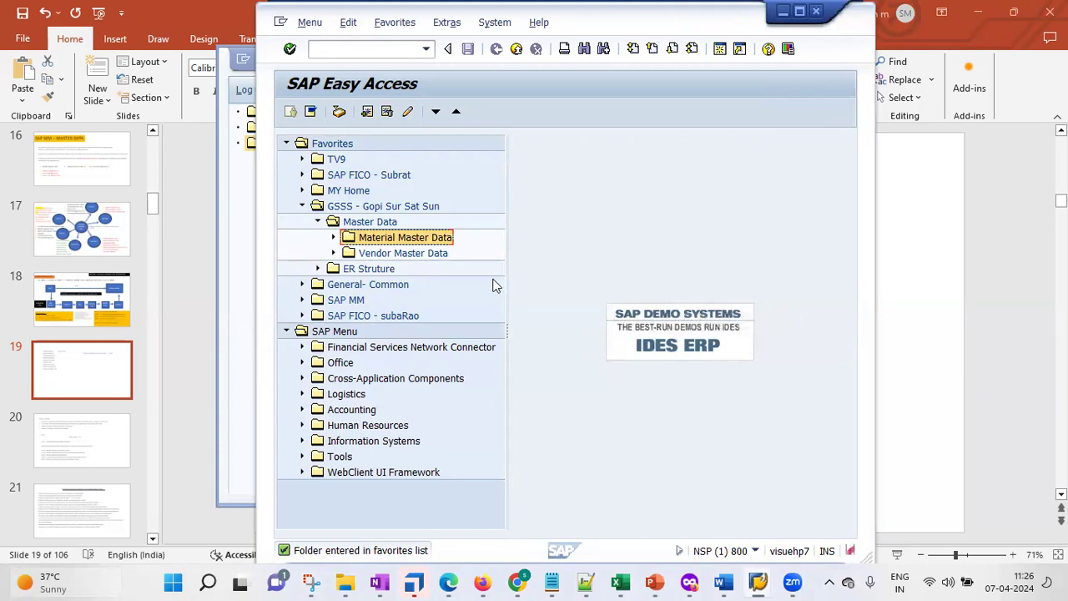
Step: Add a 'PIR - Purchase info Record Master Data' folder under Master Data and expand Vendor Master Data
right_click(374, 222)
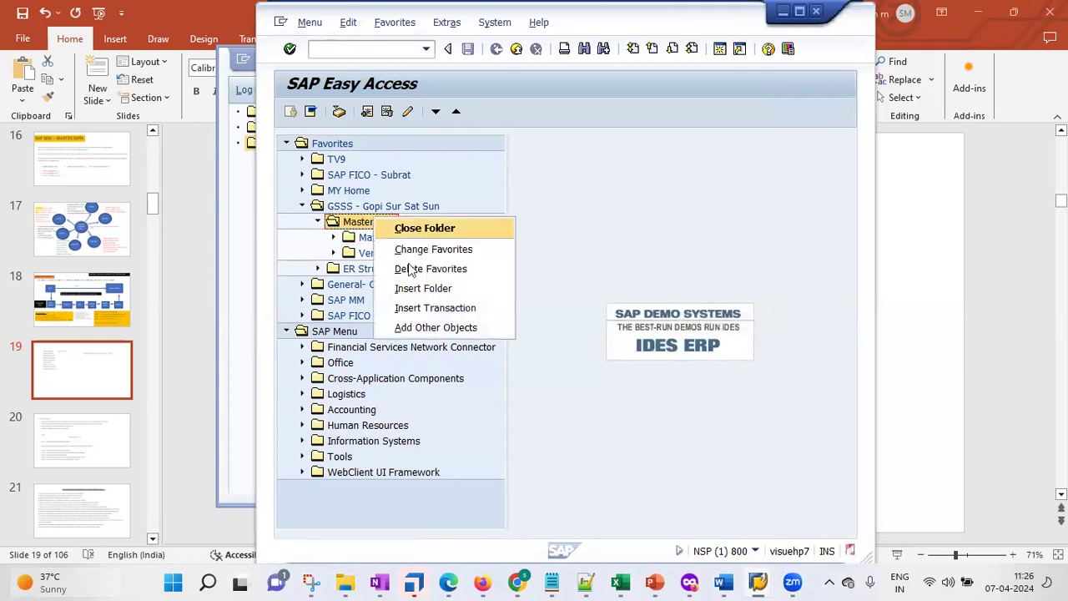
left_click(452, 295)
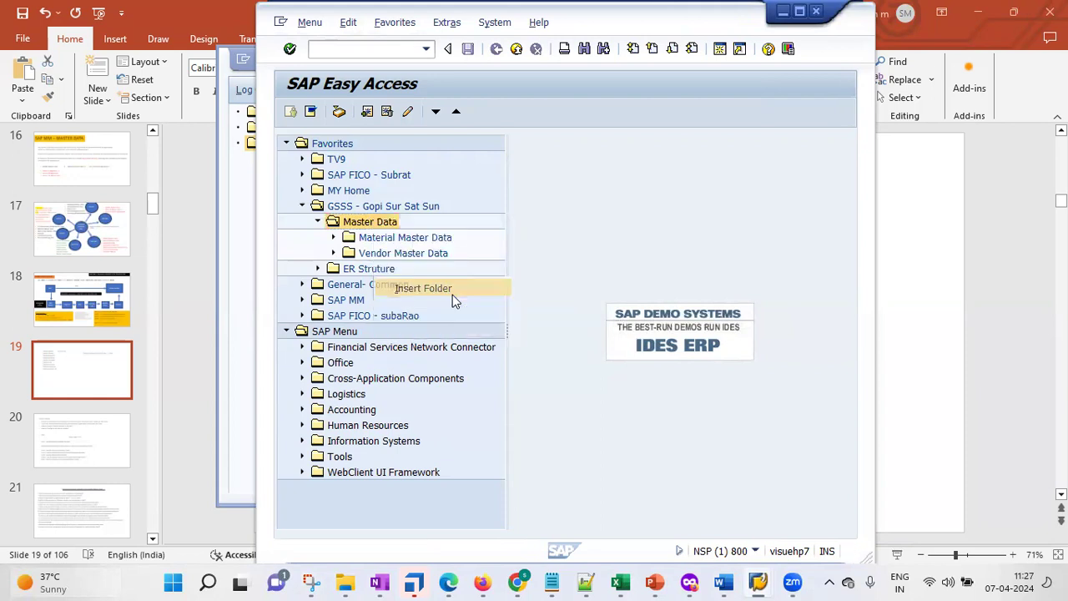
key("BackSpace")
type("PIR")
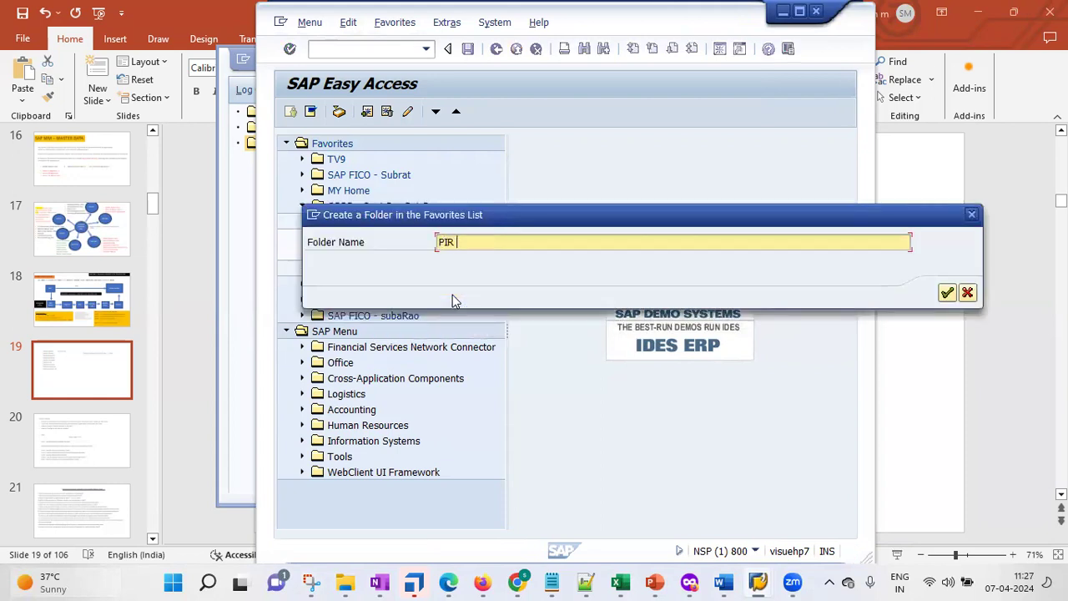
type(" - Purchase info Record ")
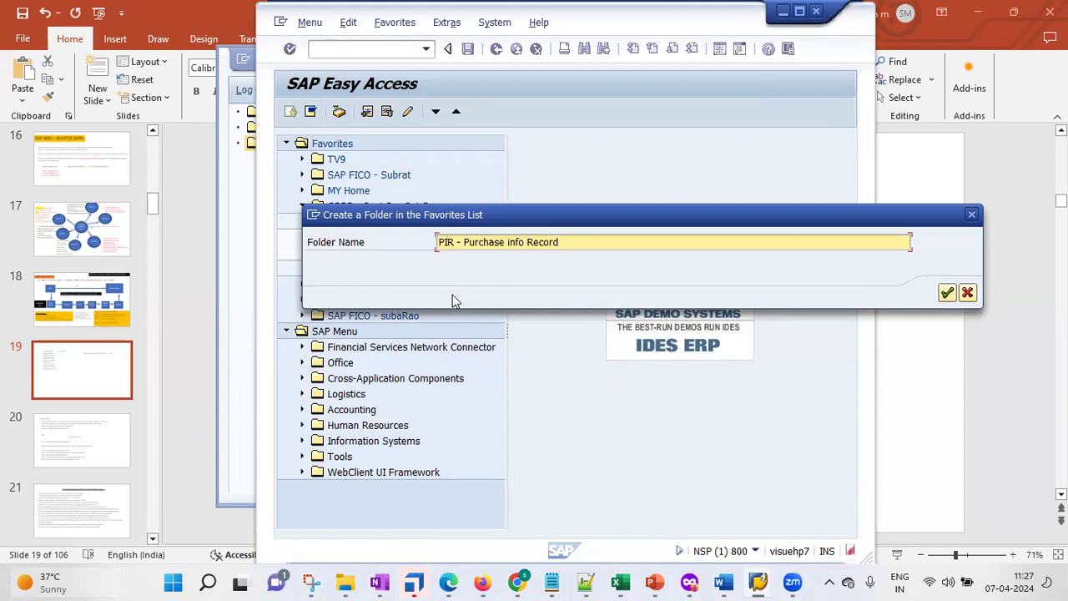
type("Vendor Master Data")
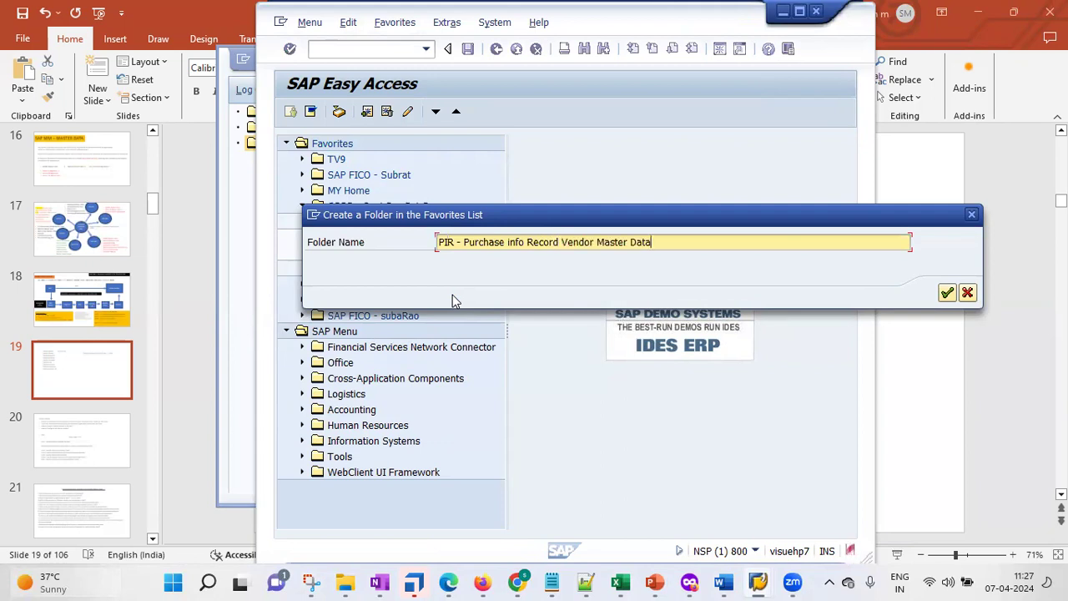
left_click(577, 243)
key("BackSpace")
key("BackSpace")
key("BackSpace")
key("Delete")
key("Delete")
key("Delete")
key("Delete")
left_click(946, 293)
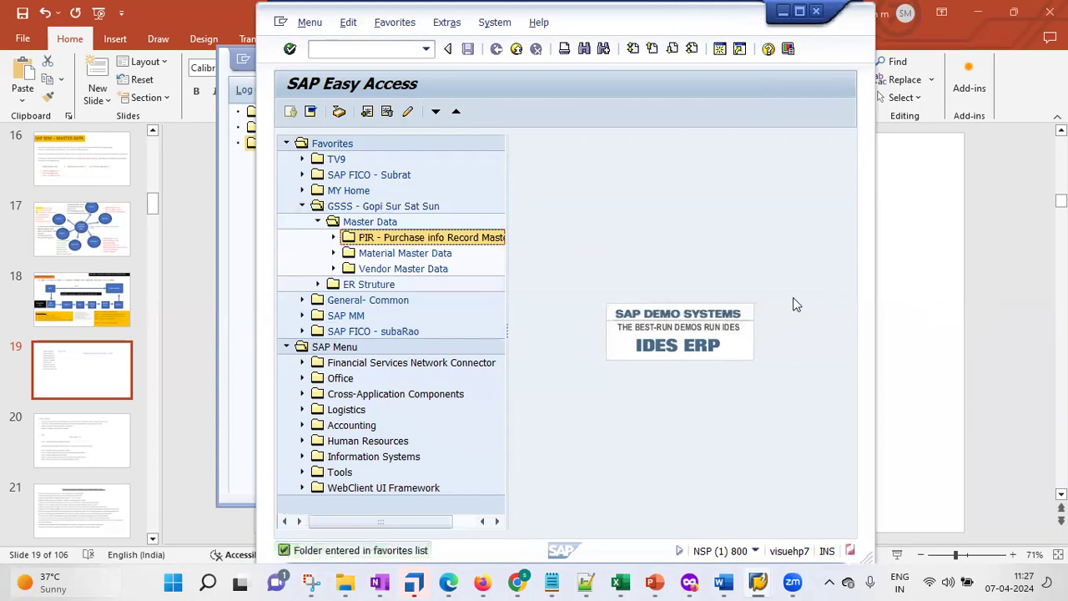
left_click(396, 272)
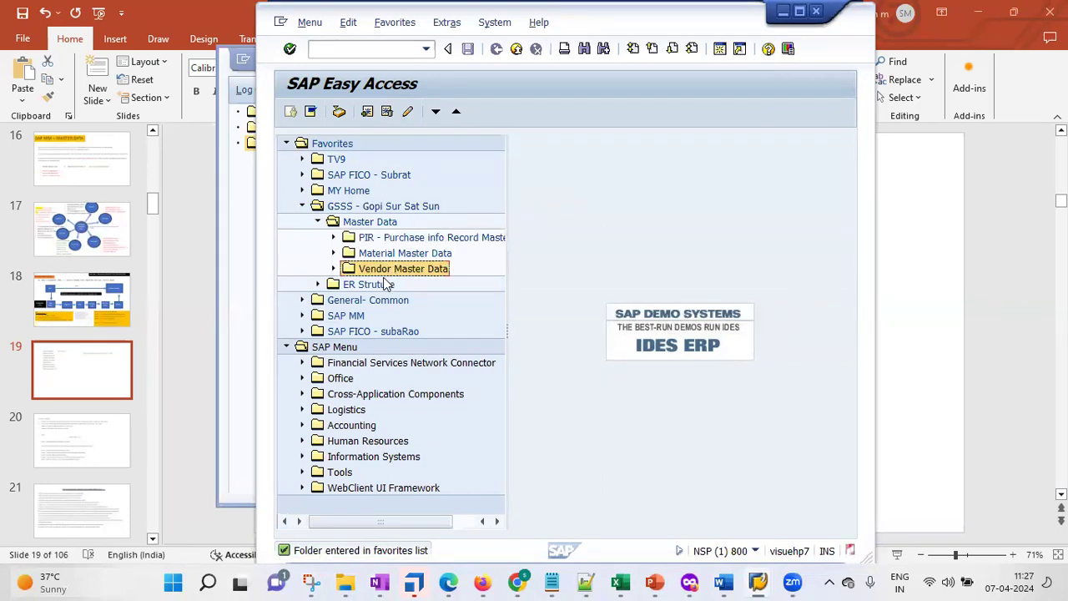
left_click(333, 269)
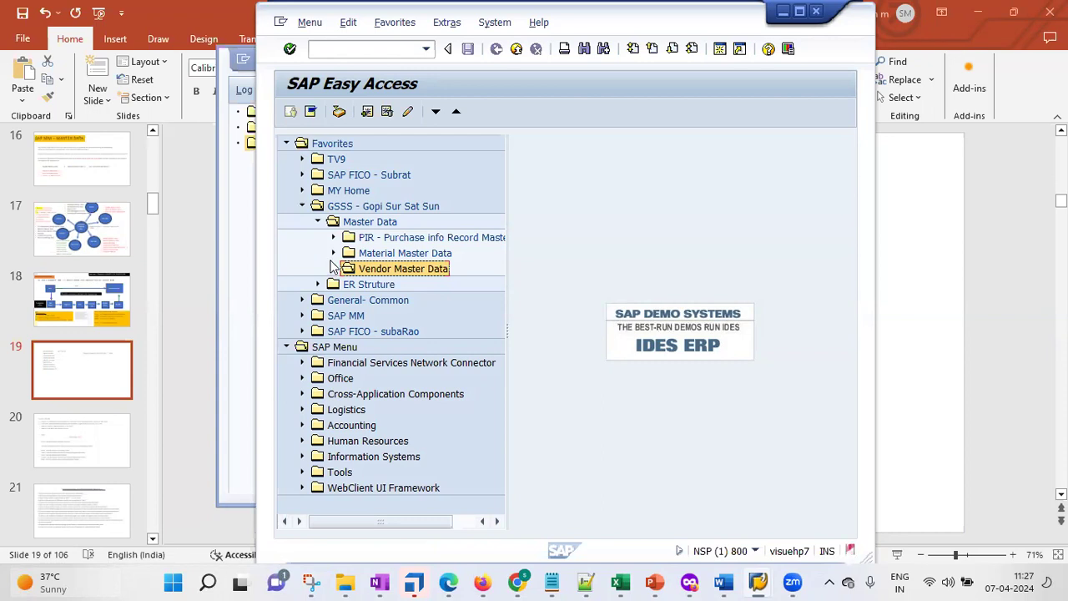
Step: Add transaction XK01 (Create Vendor Centrally) to the Vendor Master Data favorites folder
right_click(419, 277)
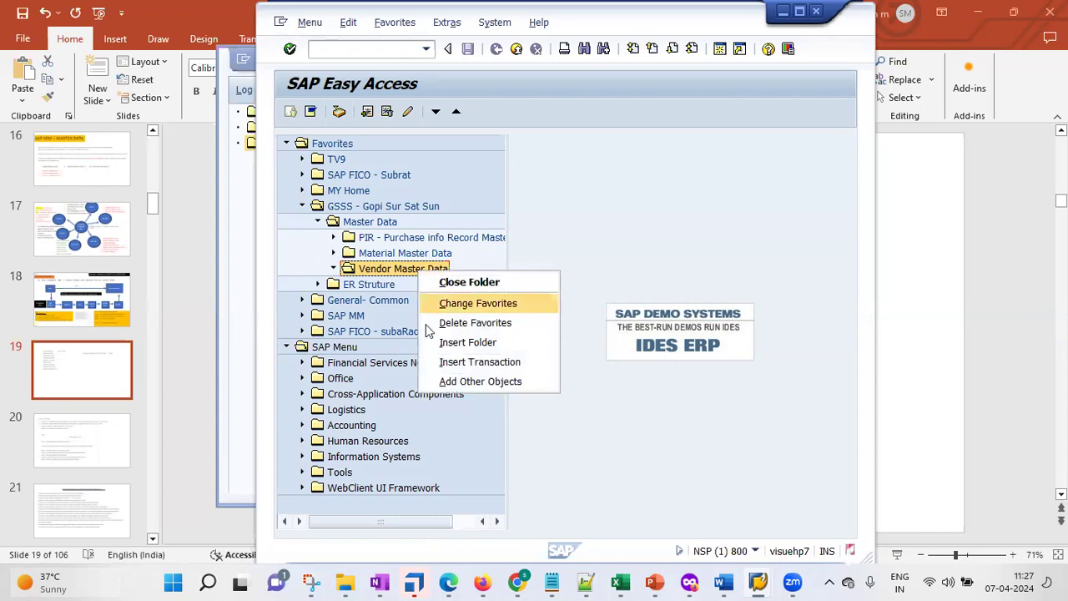
left_click(474, 364)
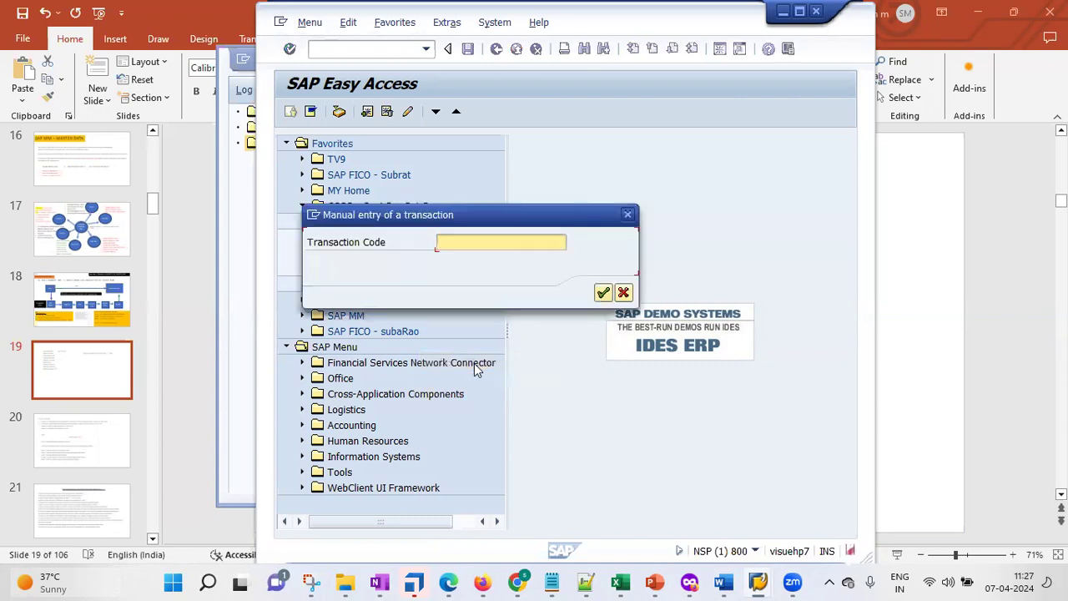
type("Vendor Master Data")
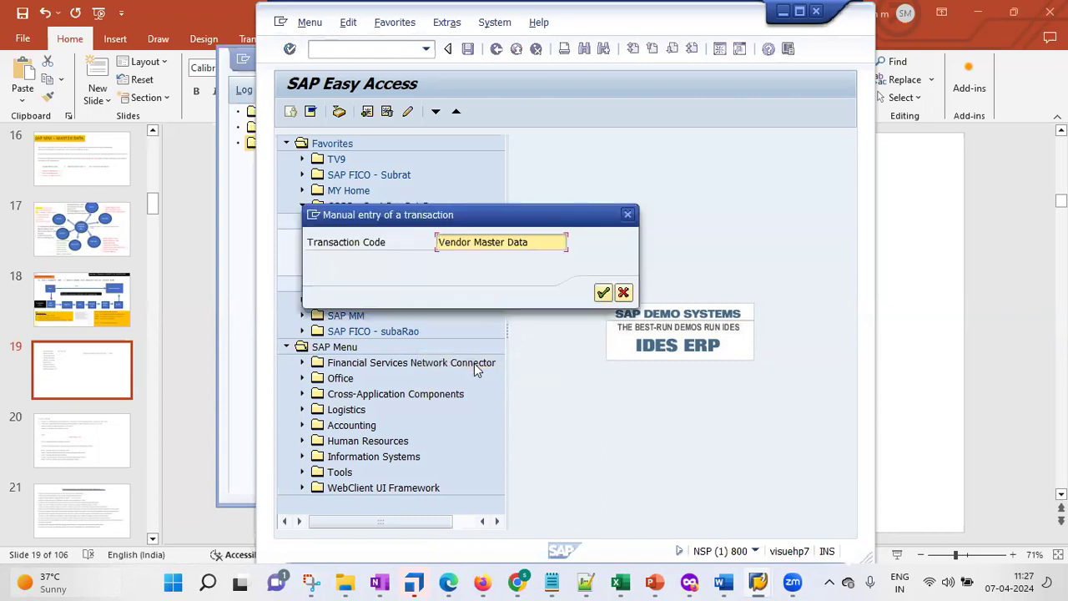
key("ctrl+a")
key("BackSpace")
type("XK01")
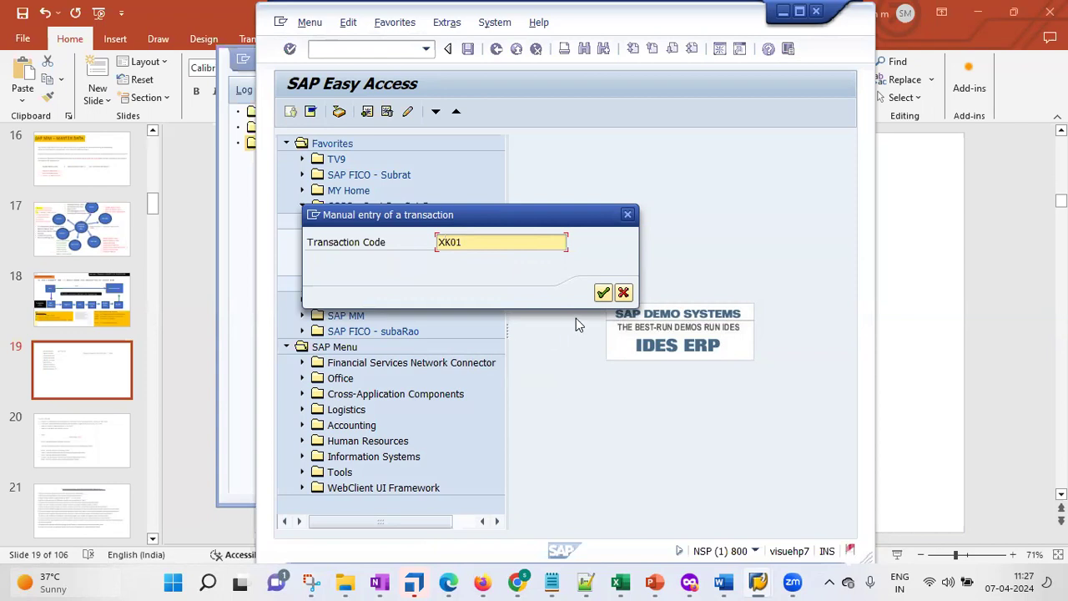
left_click(602, 293)
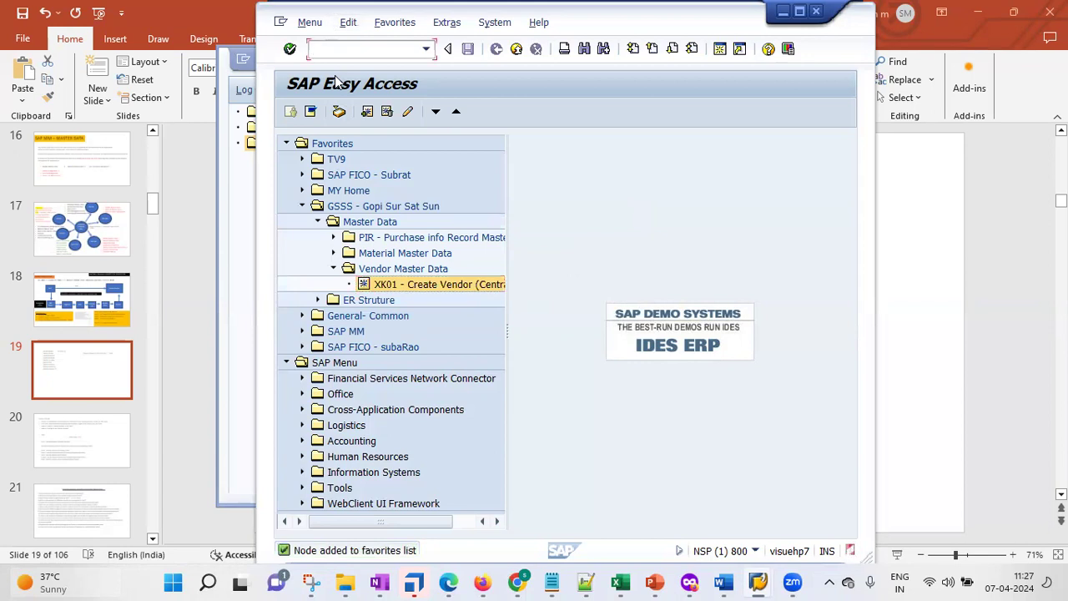
Step: Run xk01 to reach the Create Vendor initial screen and focus the Company Code field
type("xk01")
key("Return")
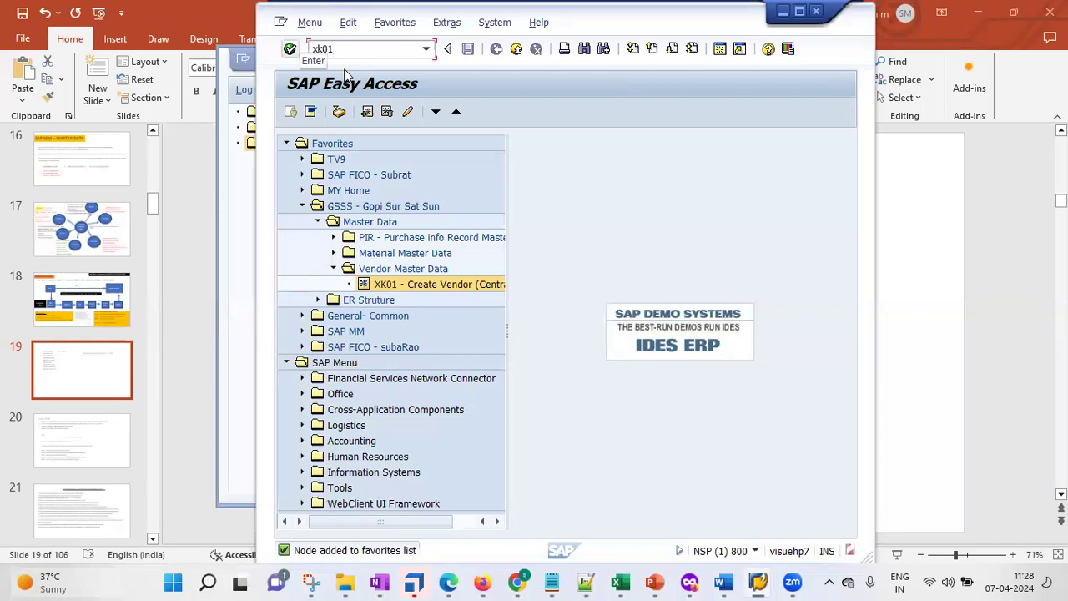
key("Return")
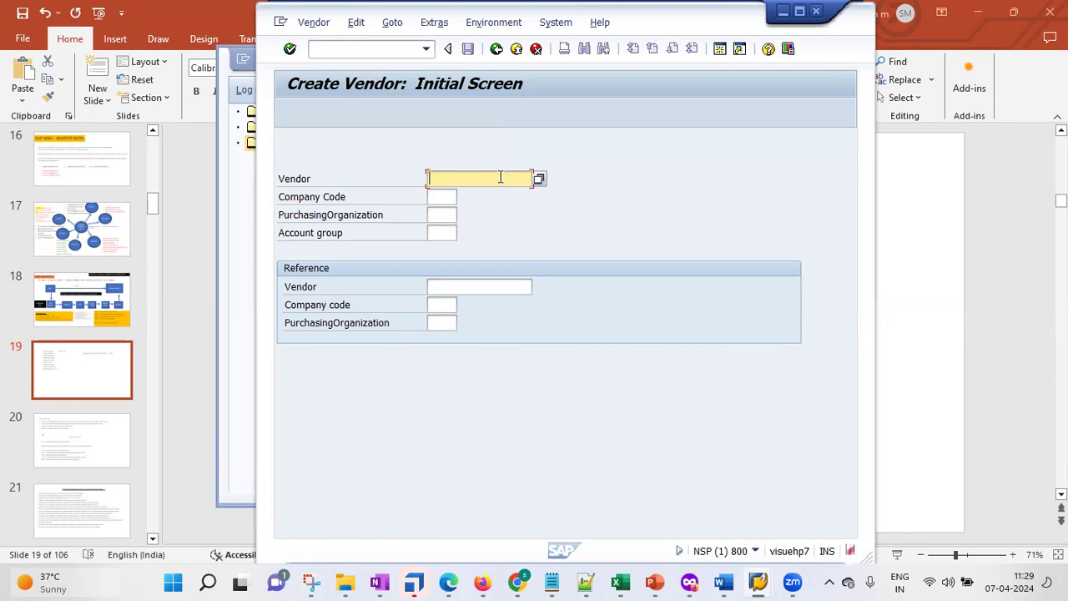
left_click(450, 196)
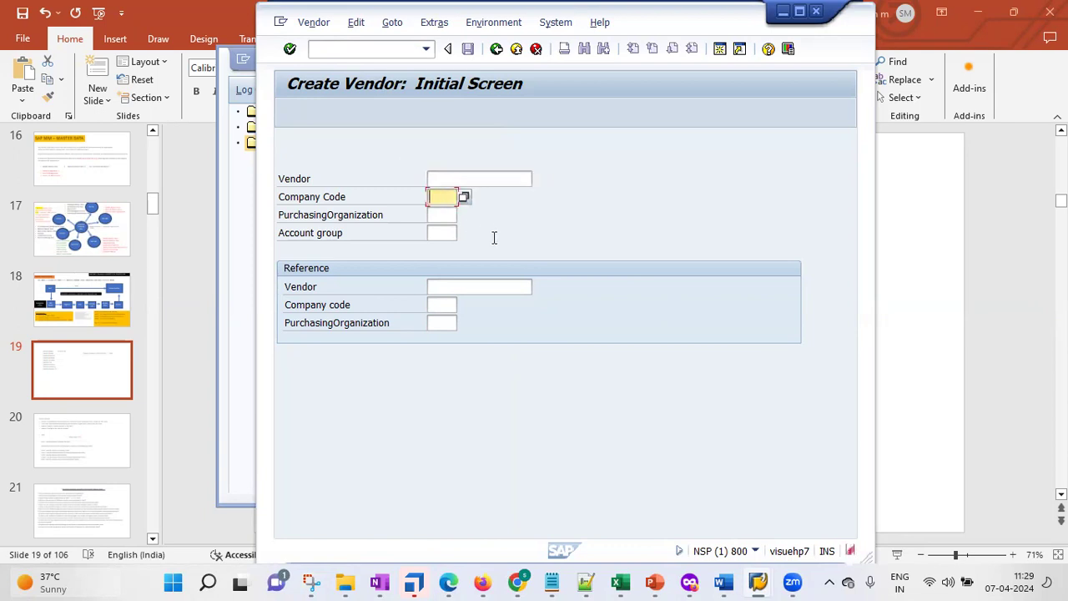
left_click(655, 582)
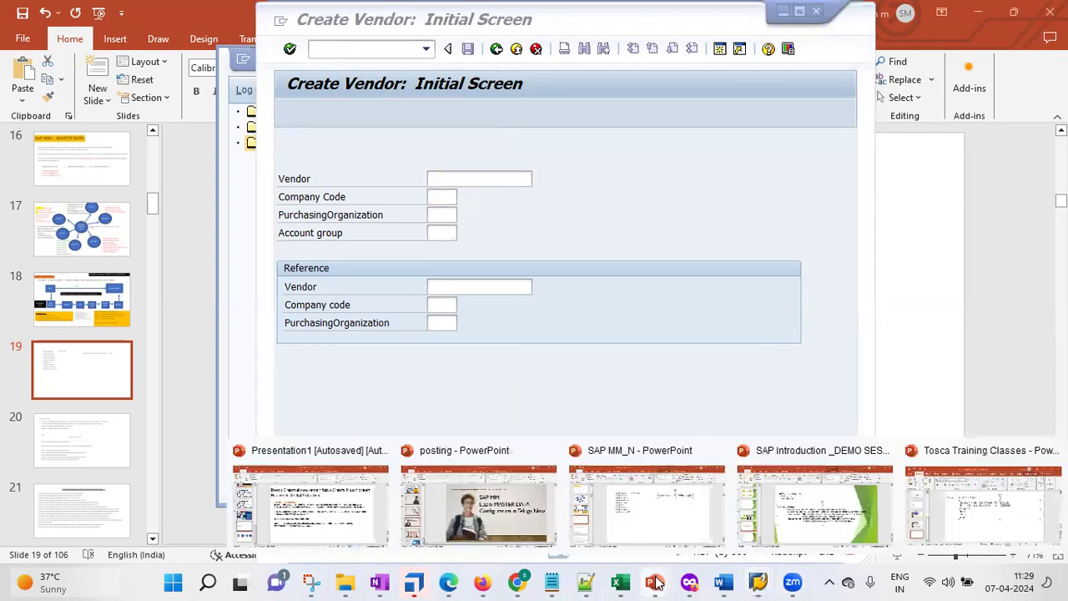
Step: Add the line 'Company Code : GSSS' under the XK01 vendor-creation note on slide 19
left_click(659, 529)
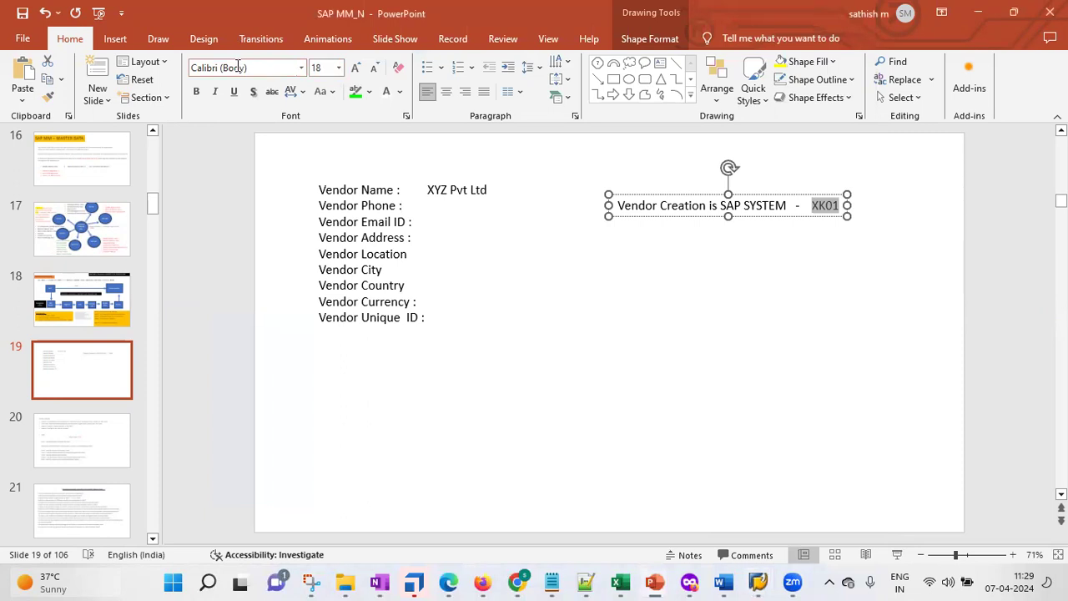
key("super+Down")
left_click(708, 435)
left_click(831, 383)
left_click(723, 424)
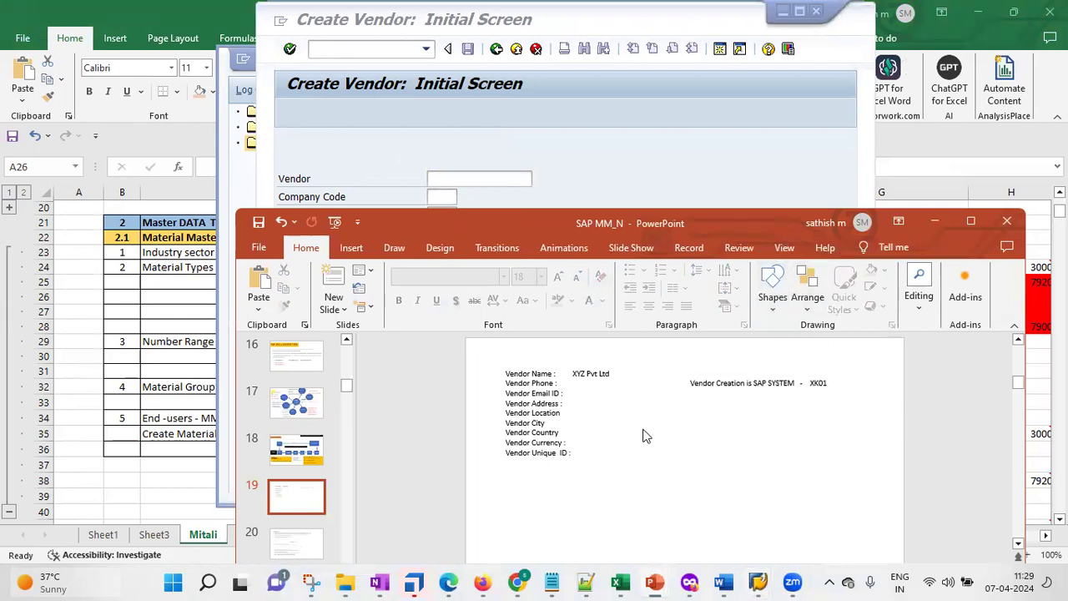
double_click(743, 384)
key("End")
key("Return")
key("Return")
type("Company Code ")
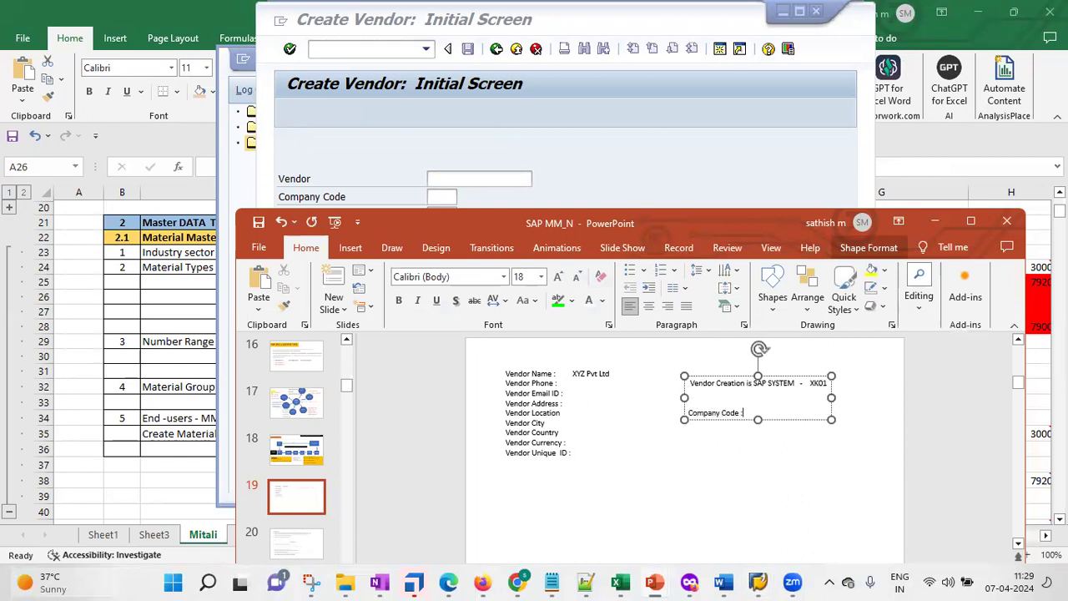
type(": GSSS")
Step: Search the company code list for gsss and enter GSSS (Gop Sat Sur Ling) as Company Code
left_click(442, 197)
left_click(463, 197)
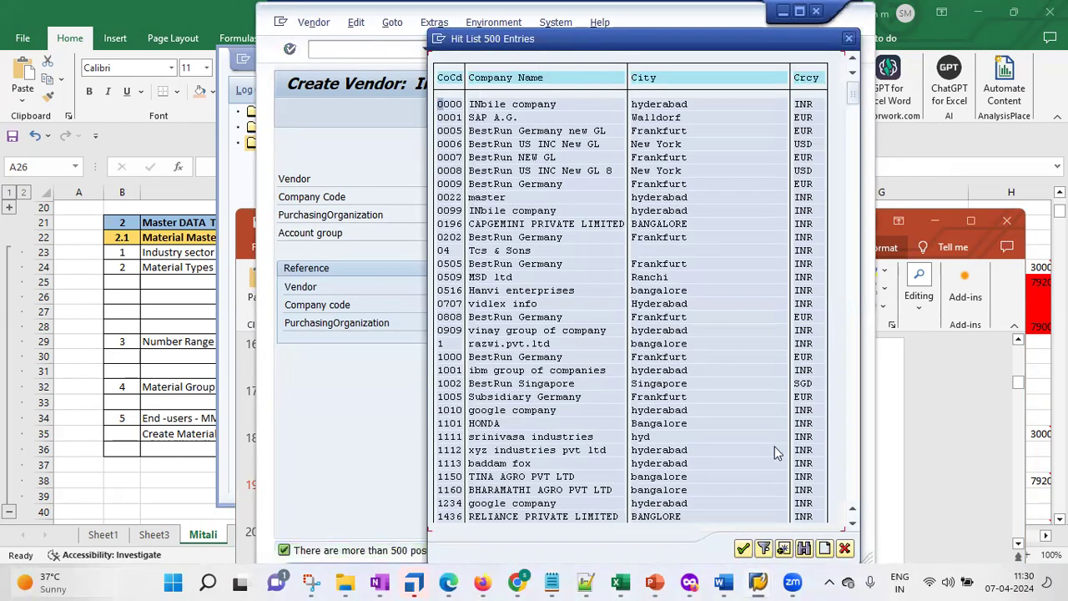
left_click(803, 549)
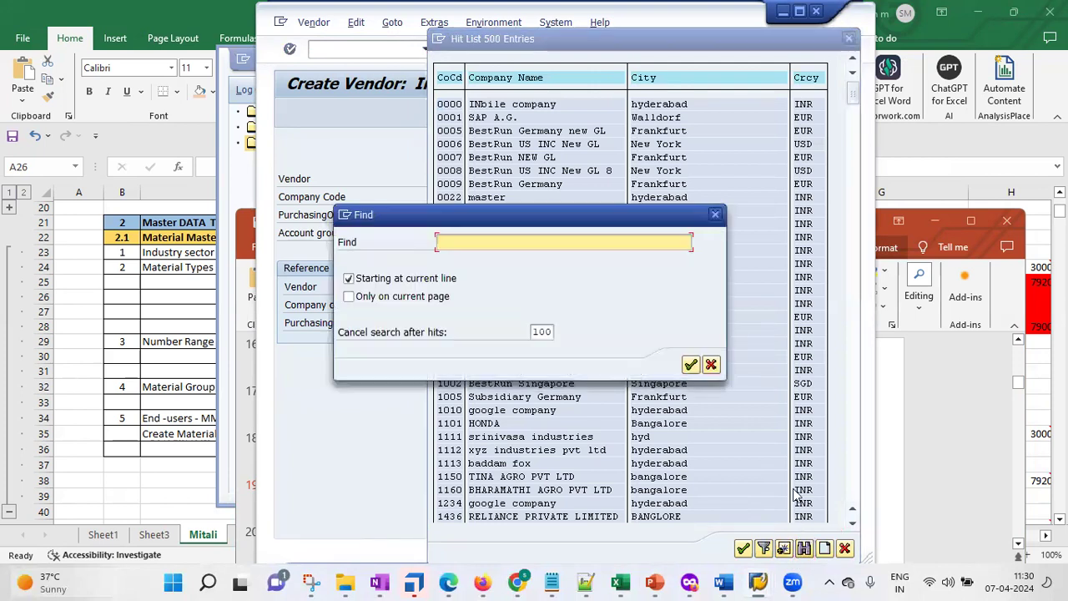
type("gsss")
key("Return")
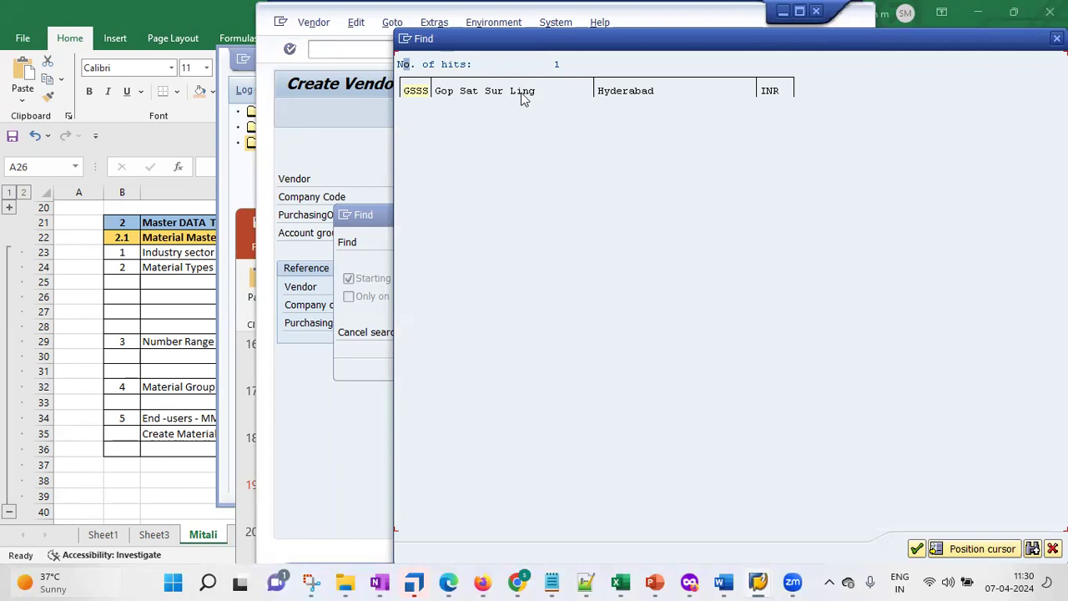
double_click(417, 99)
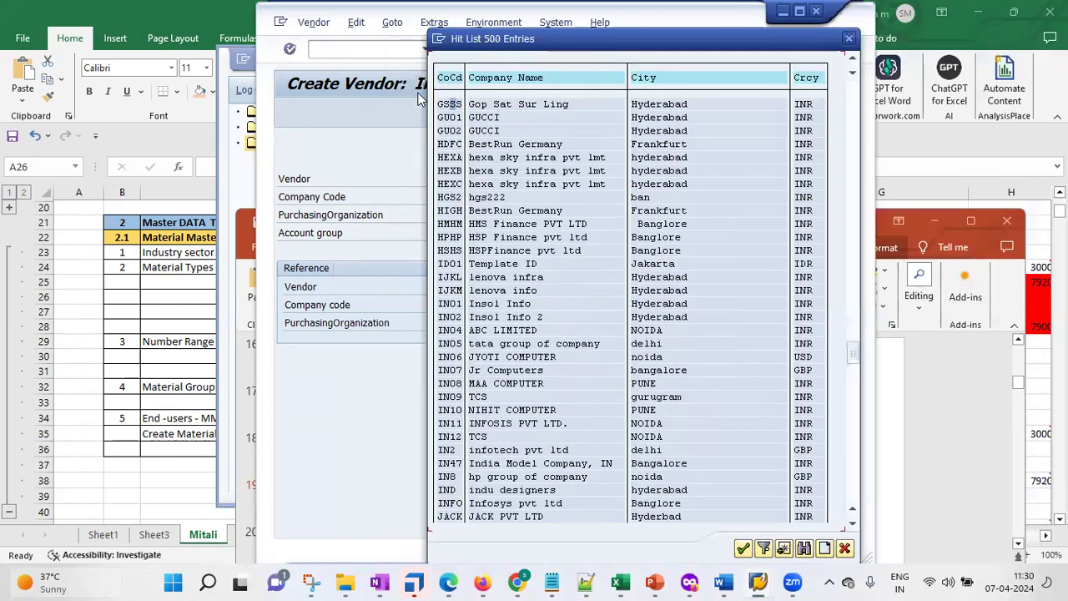
double_click(451, 103)
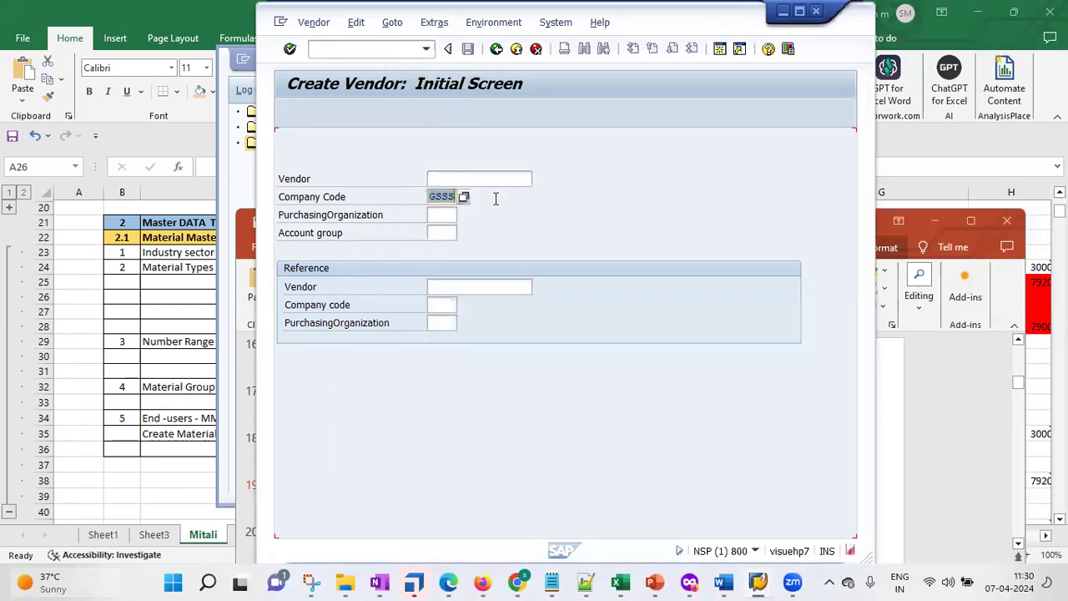
key("Return")
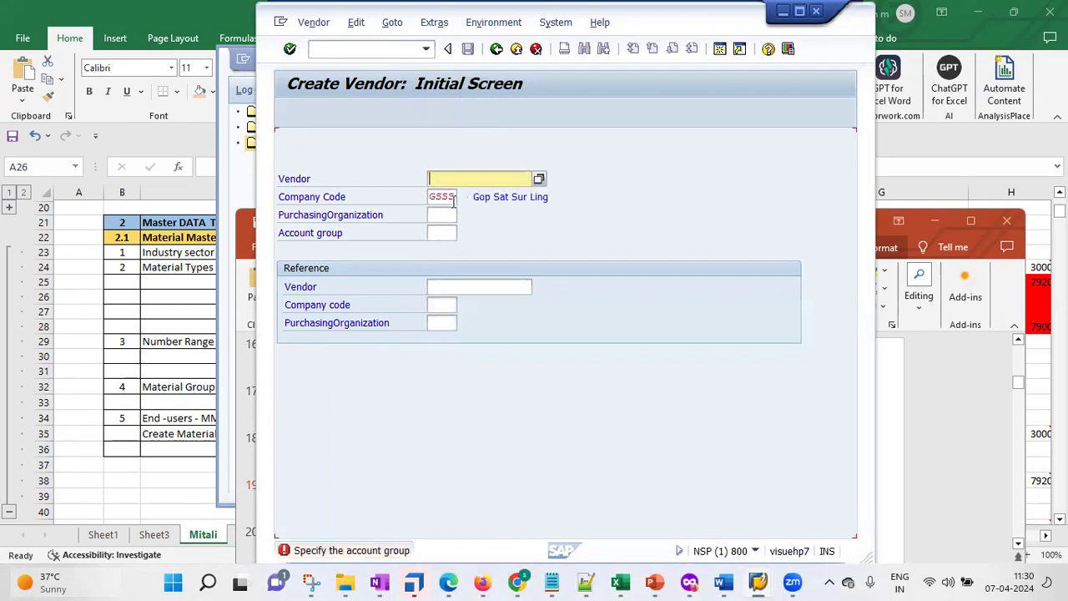
left_click_drag(473, 197, 567, 203)
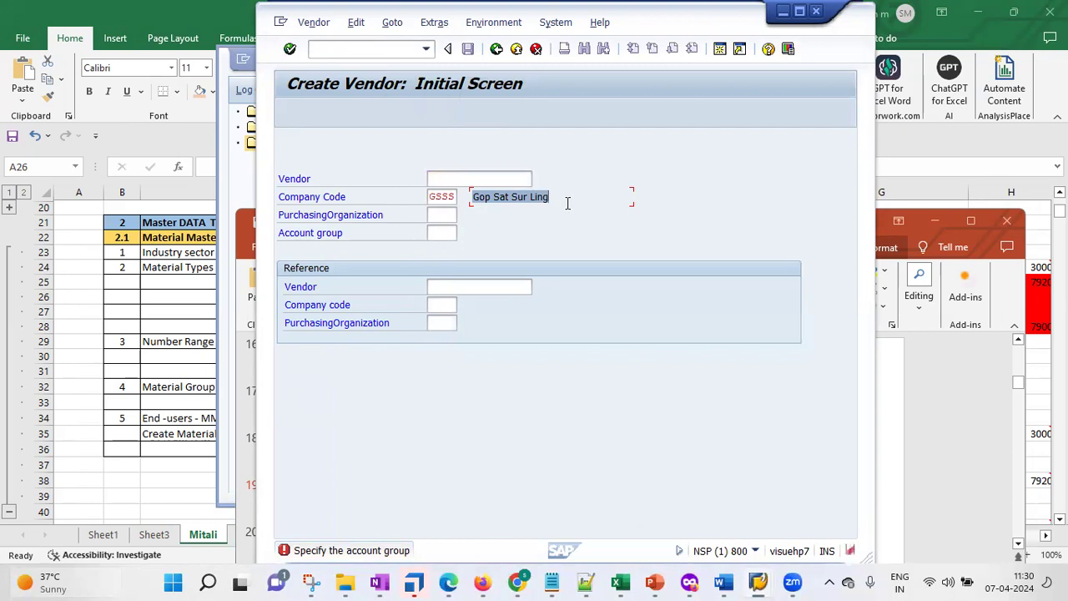
mouse_move(326, 561)
Step: Add an 'Account Group :' line beneath 'Company Code : GSSS' in the slide 19 note
mouse_move(657, 582)
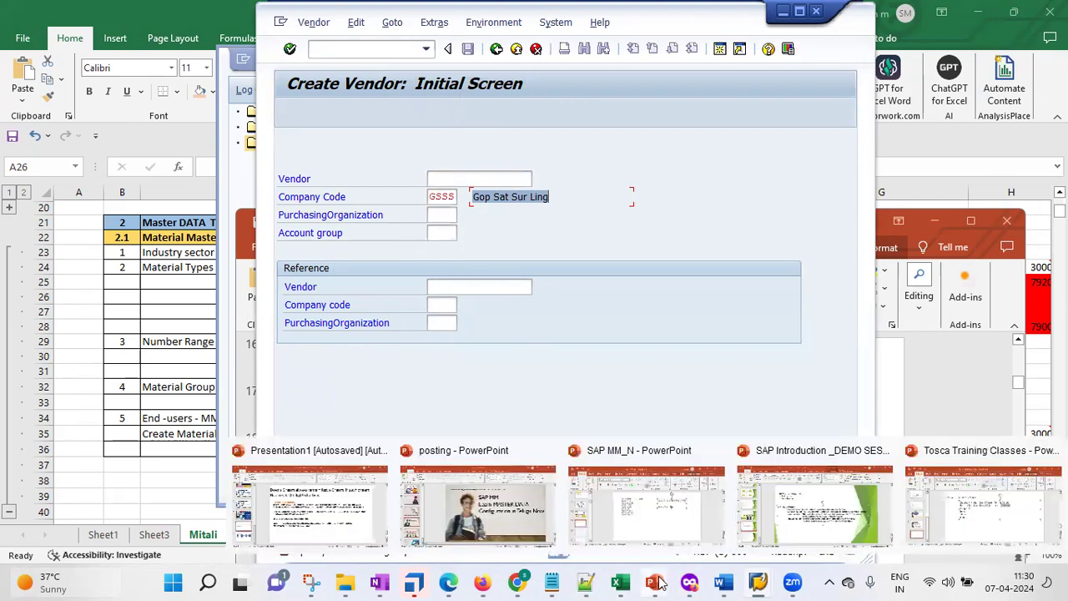
left_click(645, 517)
left_click(777, 414)
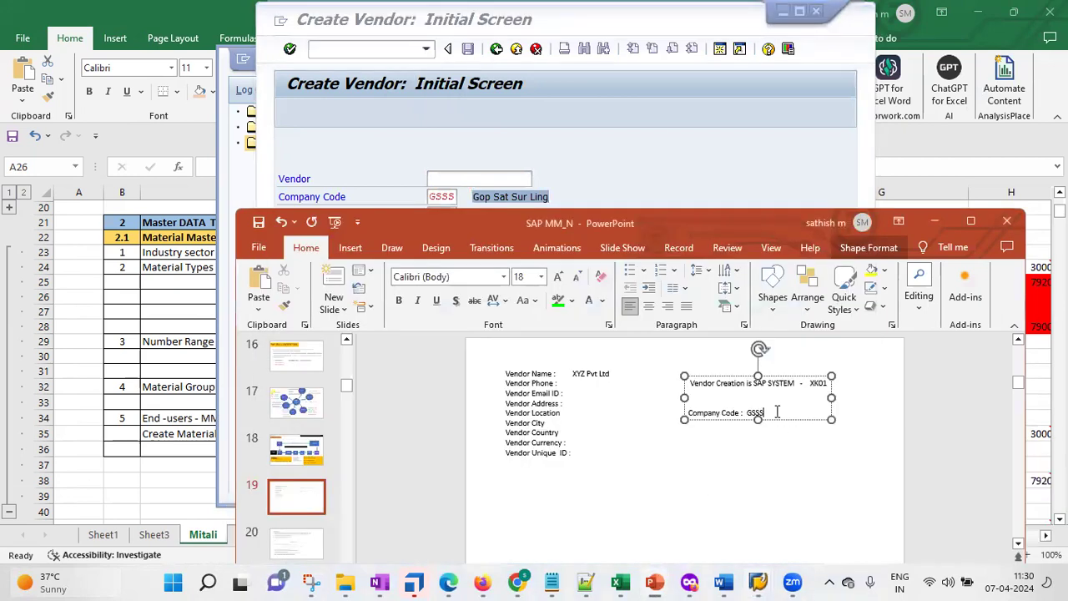
key("Return")
type("Account Group :")
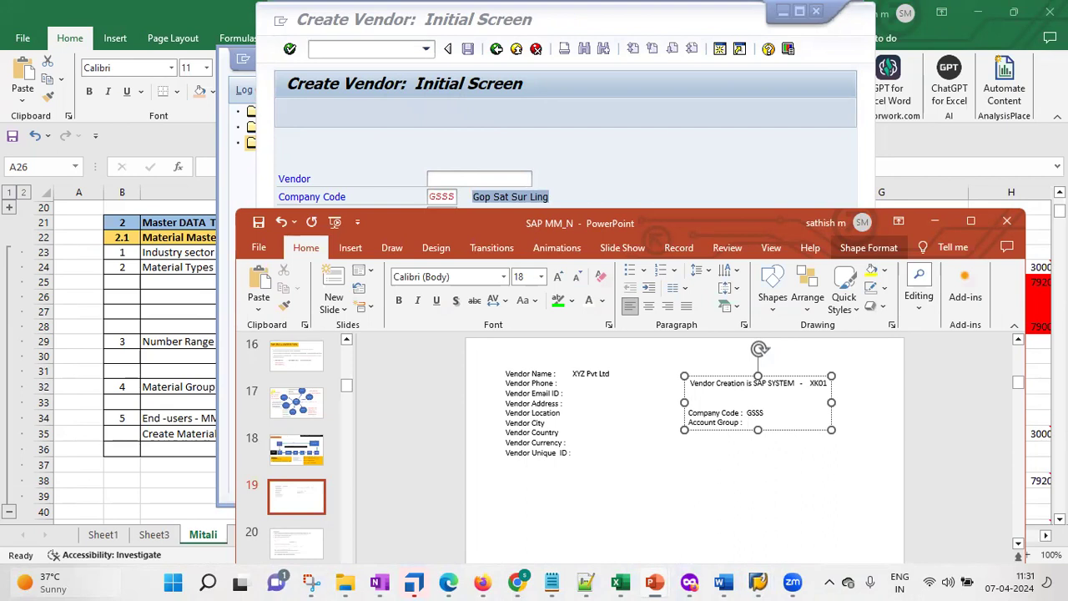
Step: Pick GSSS from the purchasing organization search list for the PurchasingOrganization field
left_click(722, 84)
left_click(444, 236)
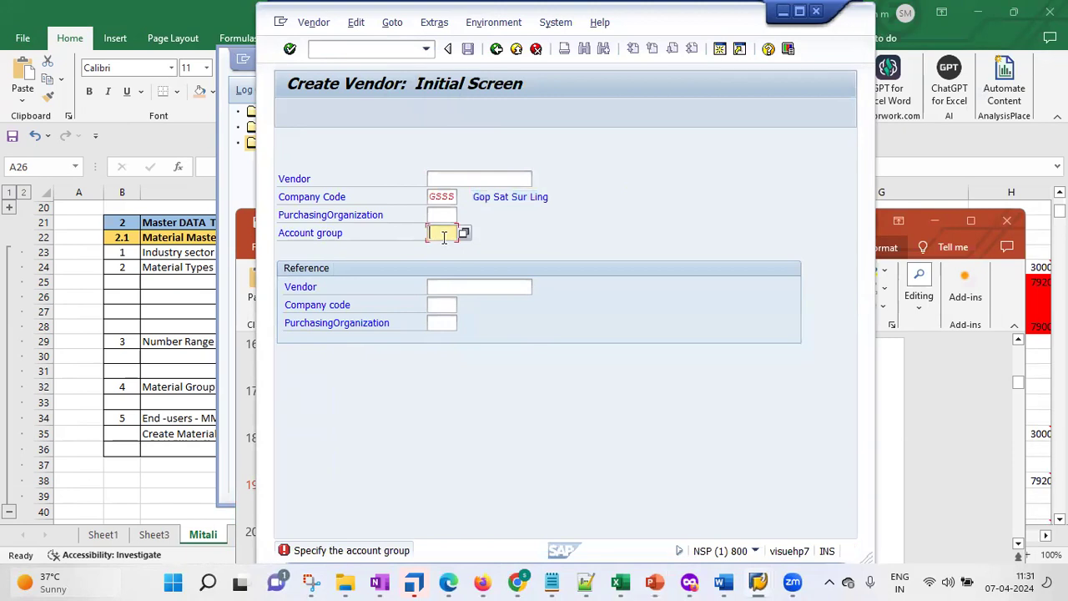
left_click(448, 216)
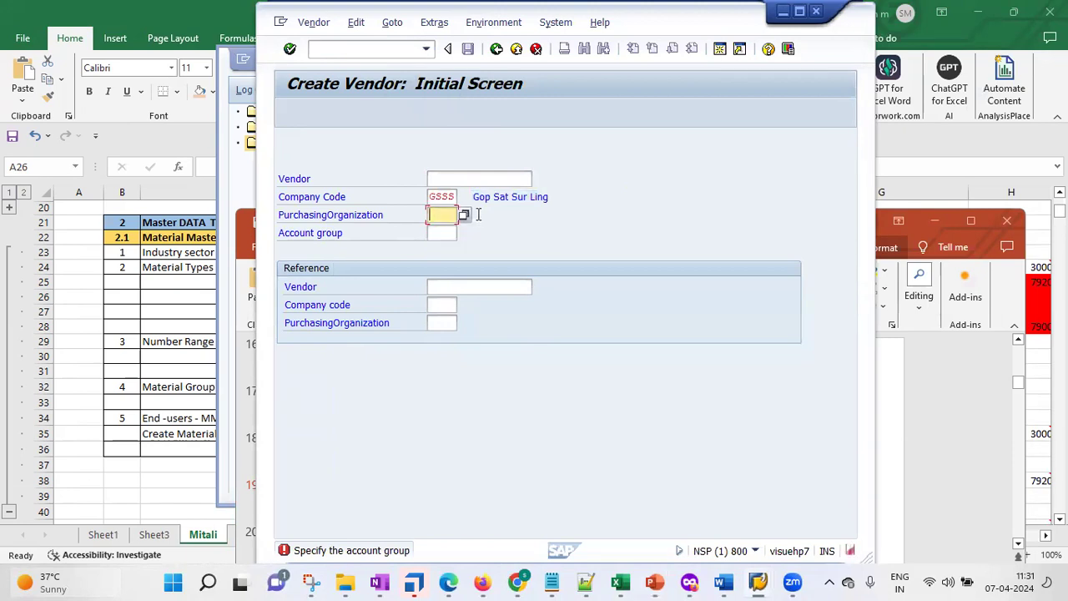
left_click(462, 214)
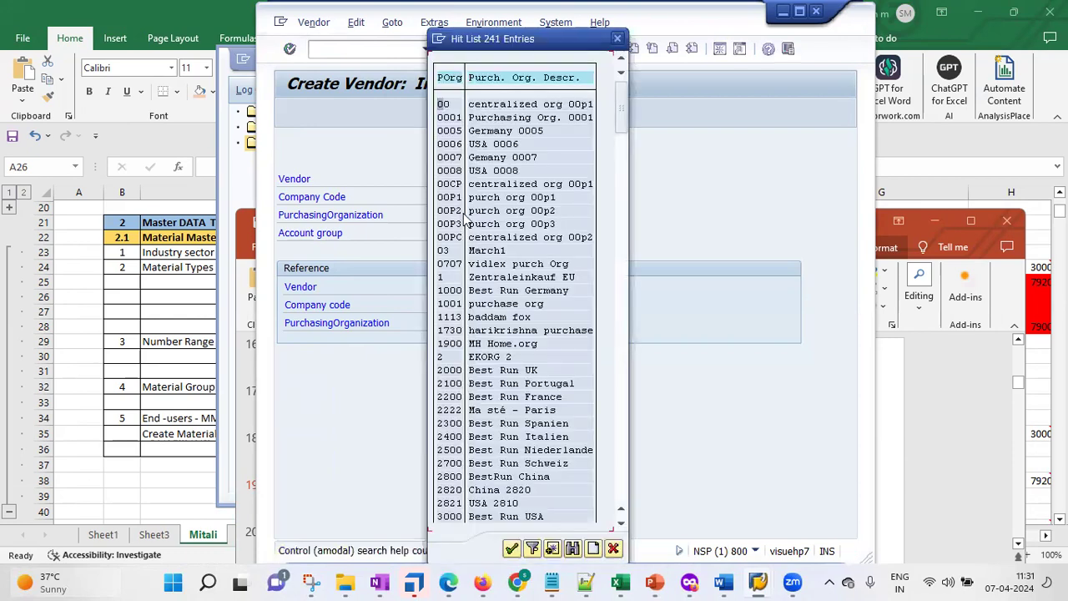
left_click(572, 548)
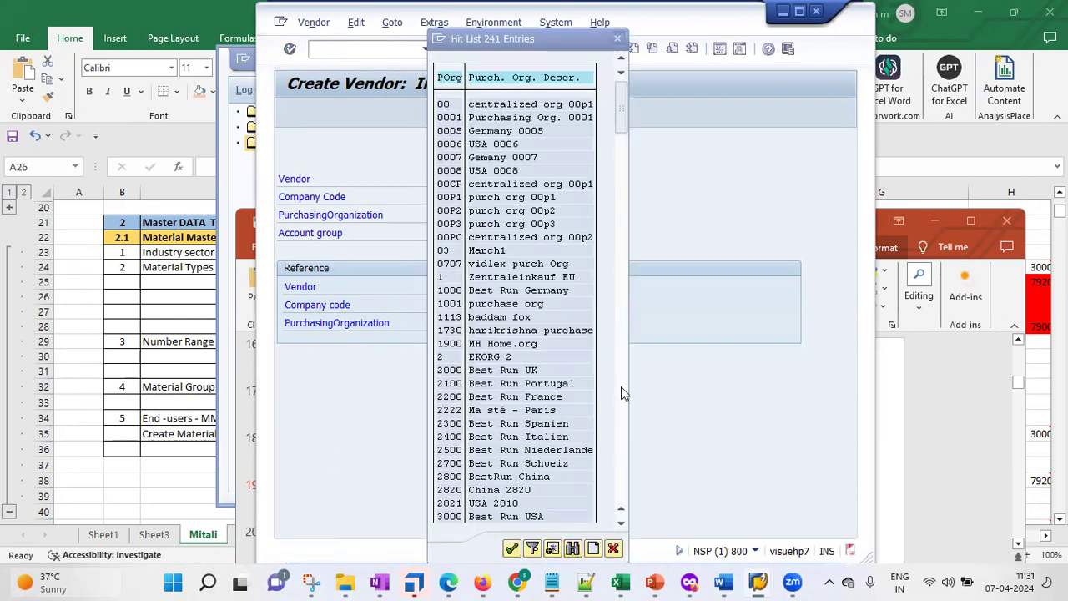
key("Return")
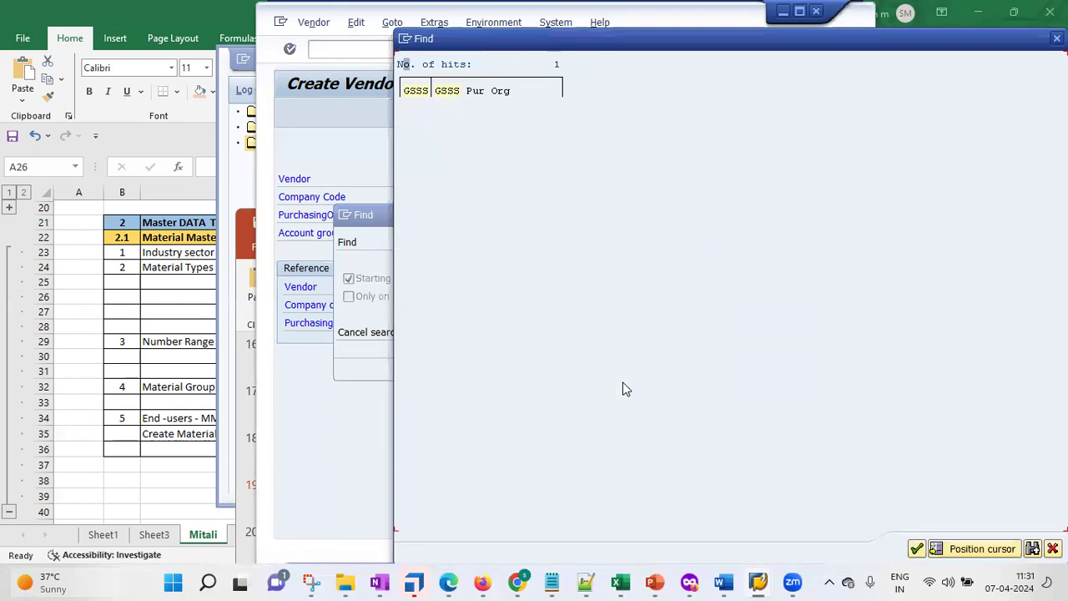
double_click(415, 98)
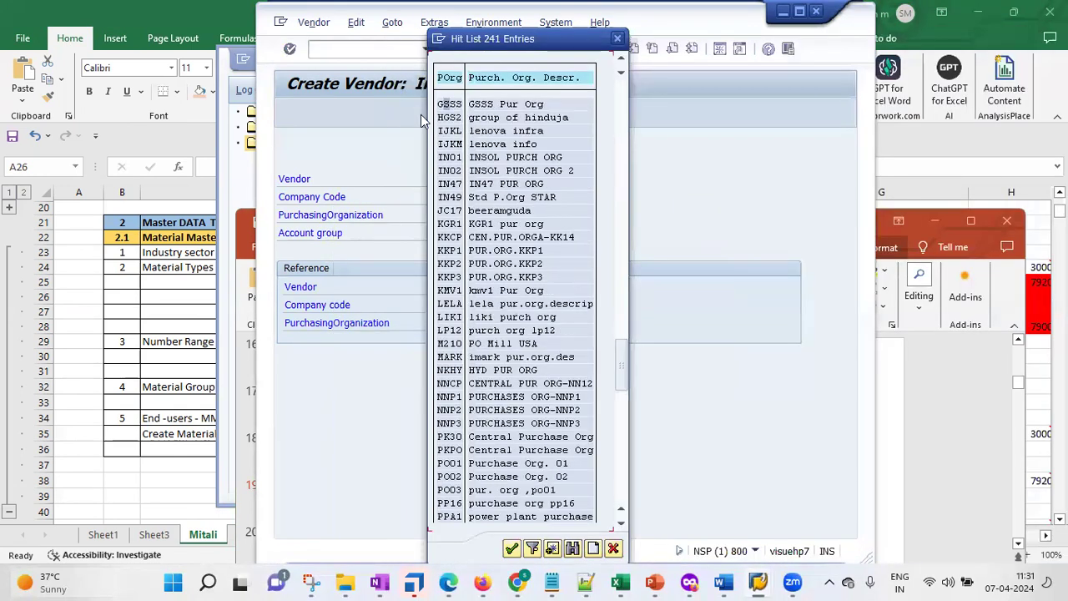
double_click(451, 101)
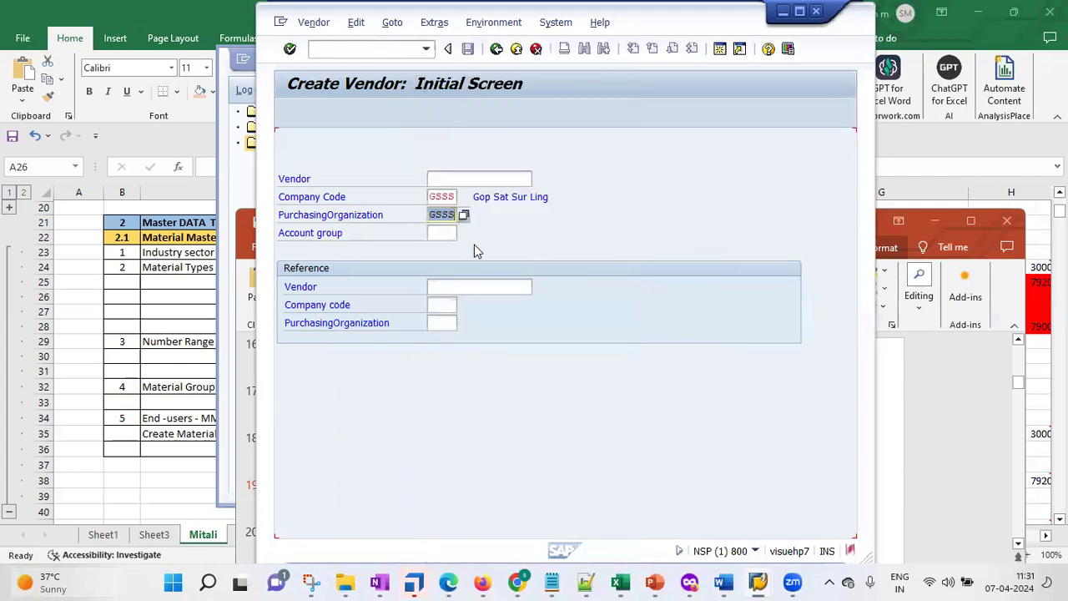
Step: Type a 'Pur Org : GSSS' line below 'Account Group :' in the slide 19 note
mouse_move(655, 582)
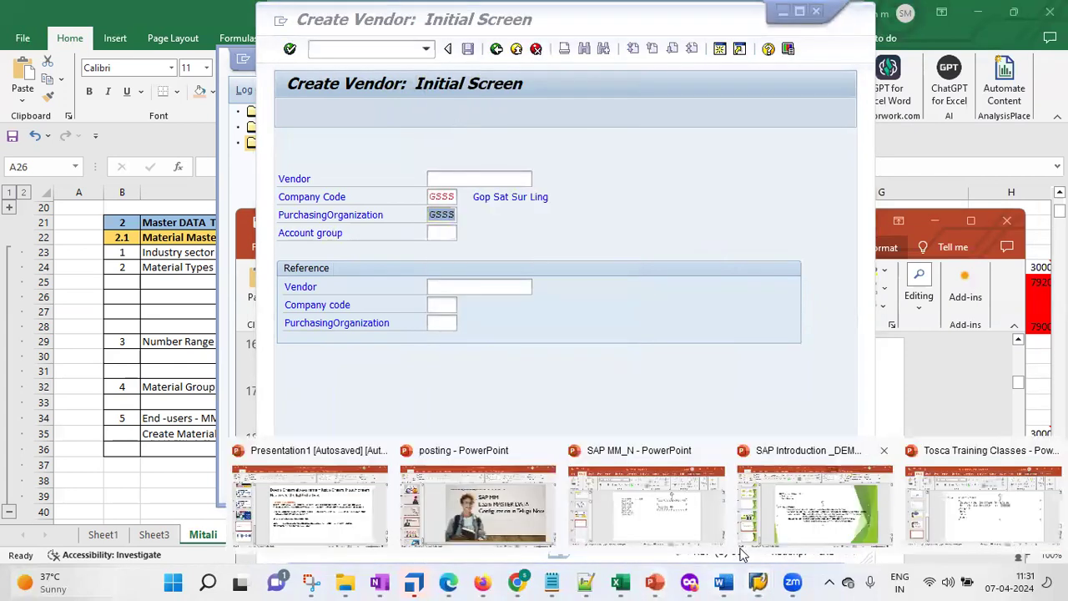
left_click(689, 529)
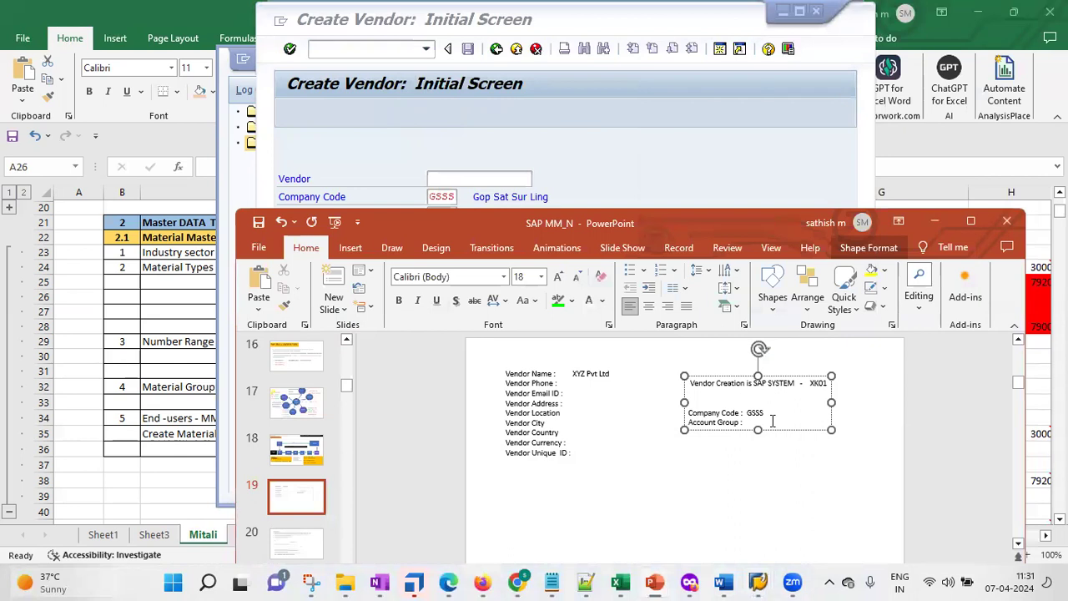
key("Return")
type("Pur")
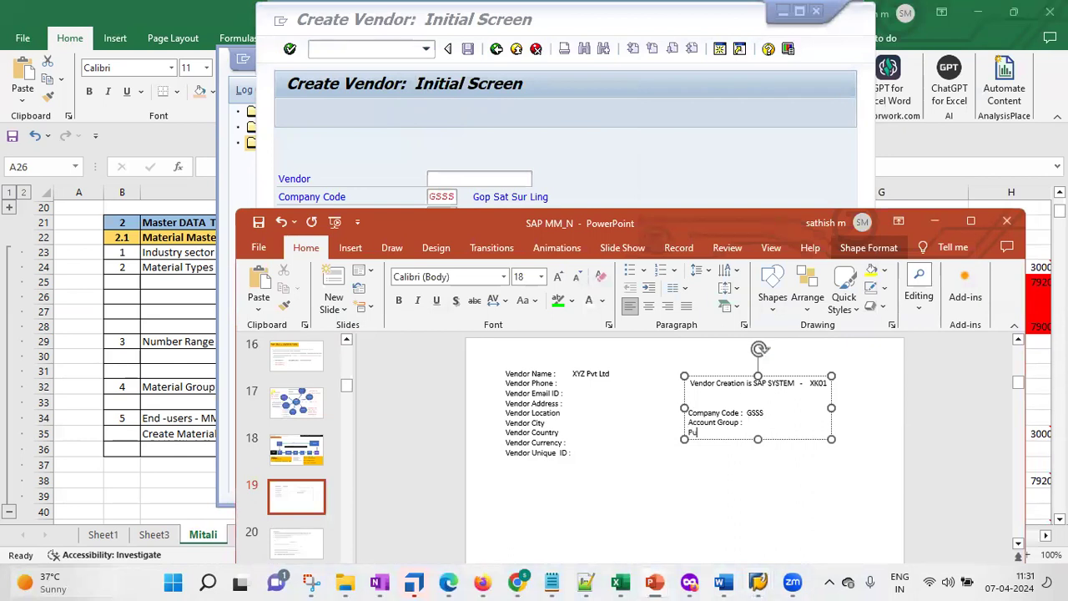
type(" Org       : GSSS")
Step: Validate the Create Vendor entries so the GSSS Pur Org and Gop Sat Sur Ling descriptions appear
left_click(935, 222)
left_click(560, 227)
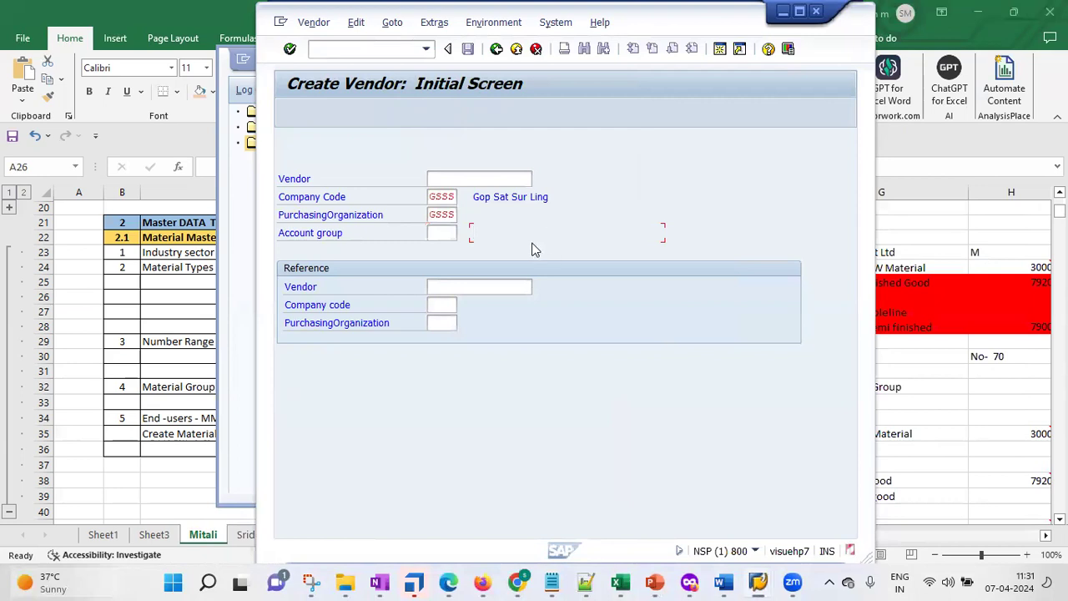
key("Return")
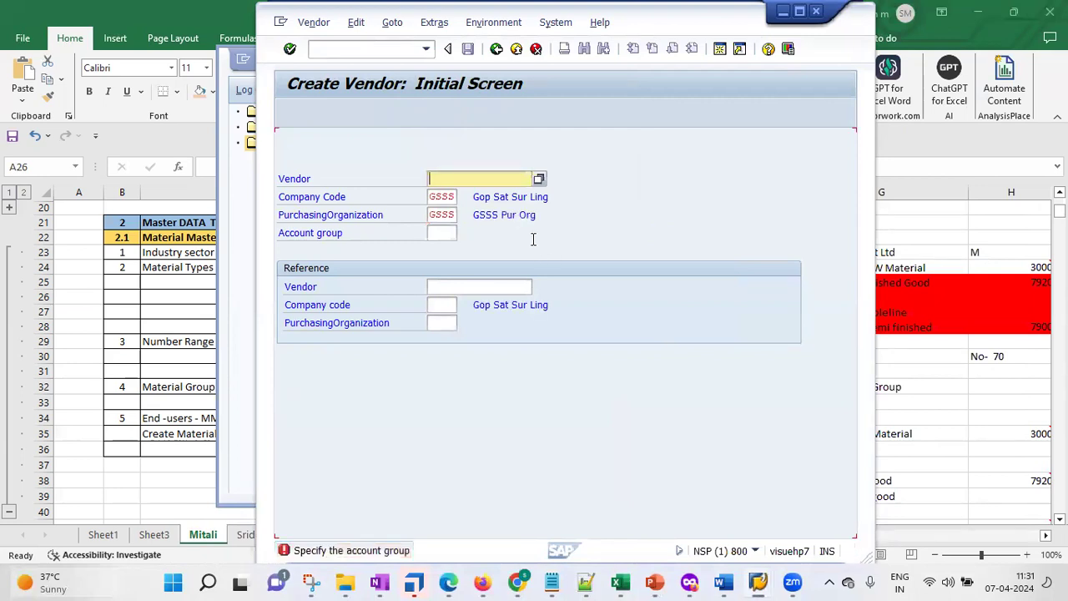
left_click_drag(472, 215, 541, 229)
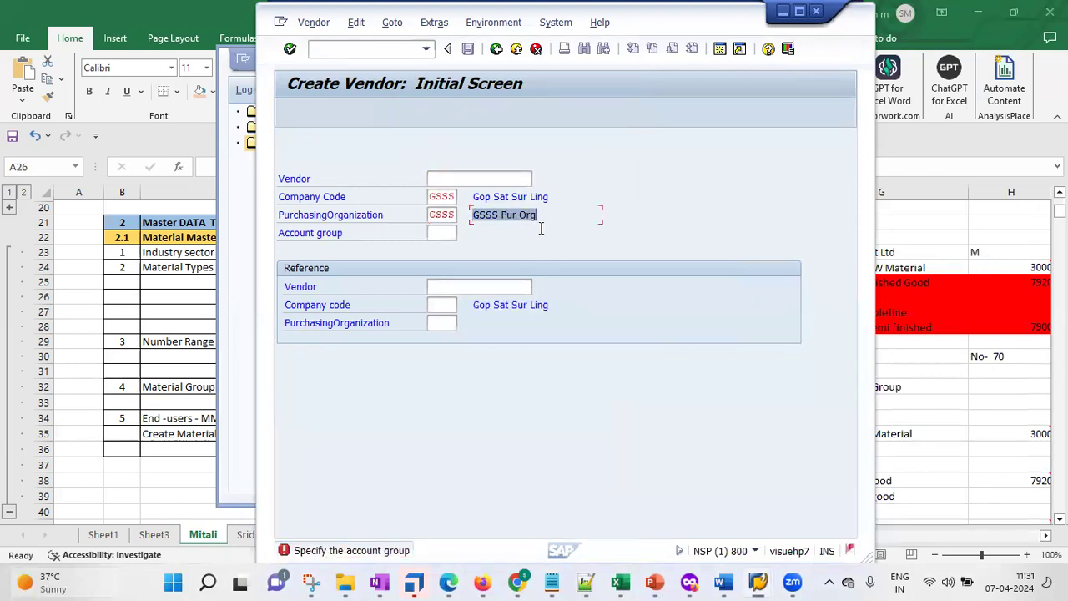
left_click_drag(472, 304, 548, 308)
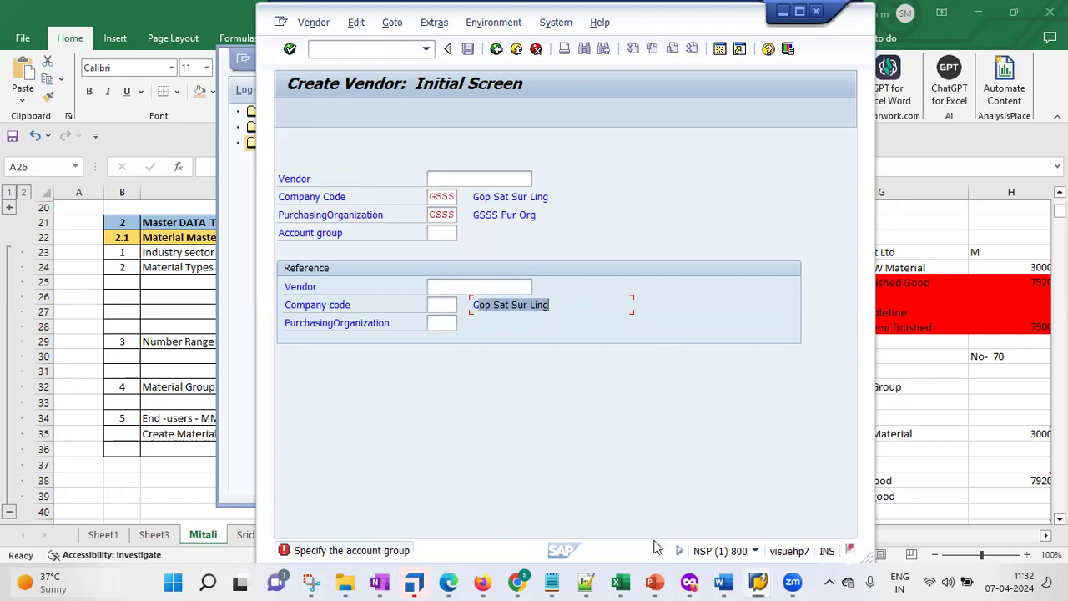
Step: Bring the SAP MM_N presentation forward and move it off the SAP fields
mouse_move(656, 576)
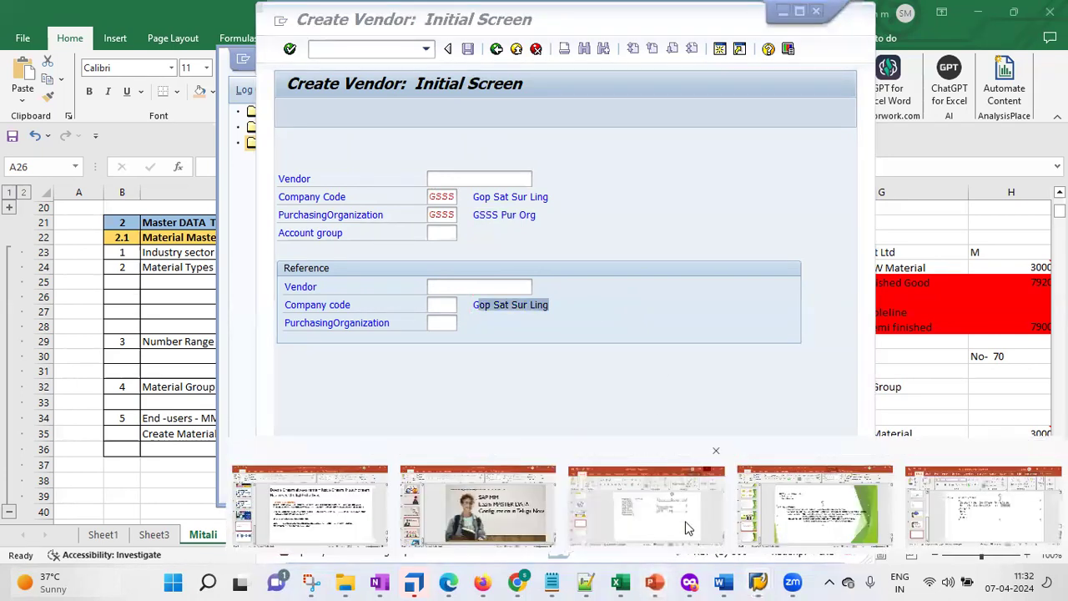
left_click(647, 505)
left_click_drag(757, 216, 898, 136)
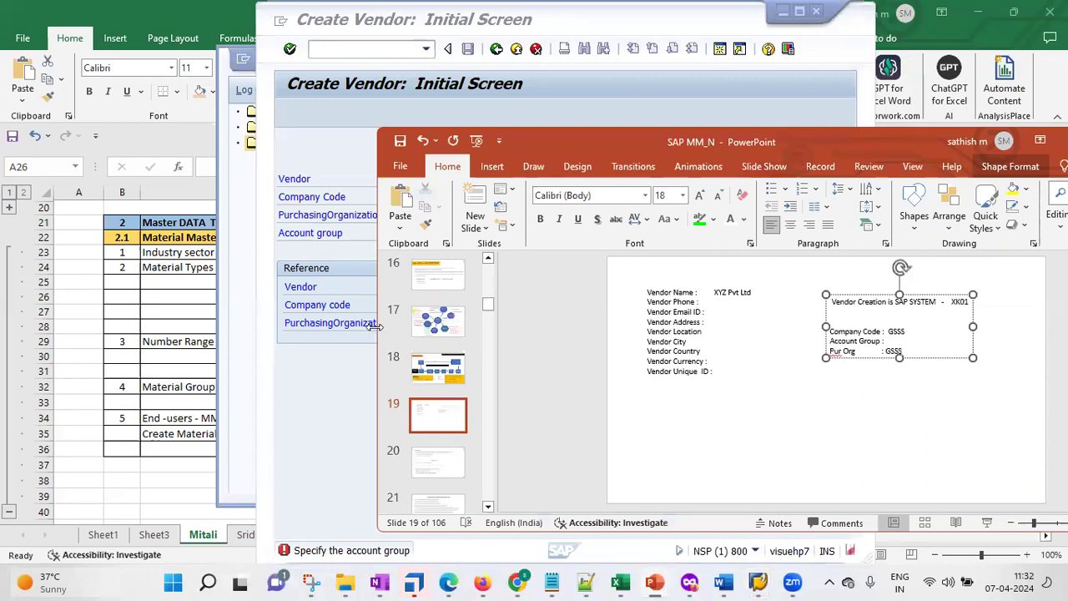
Step: Duplicate the vendor-creation note on slide 19 and place the copy below the original
left_click_drag(377, 327, 557, 327)
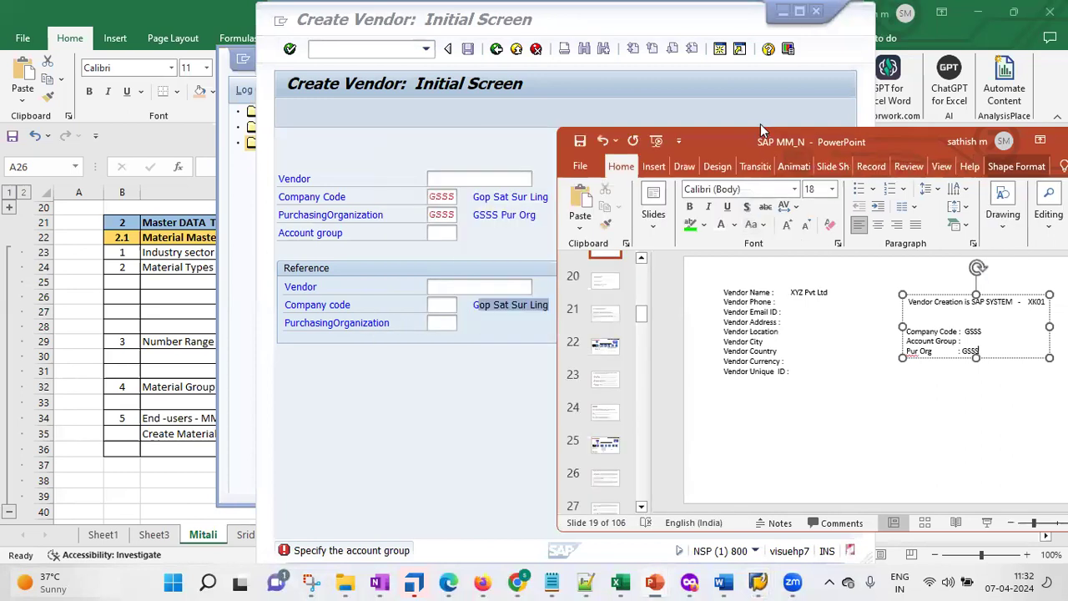
left_click_drag(725, 131, 704, 86)
left_click(700, 379)
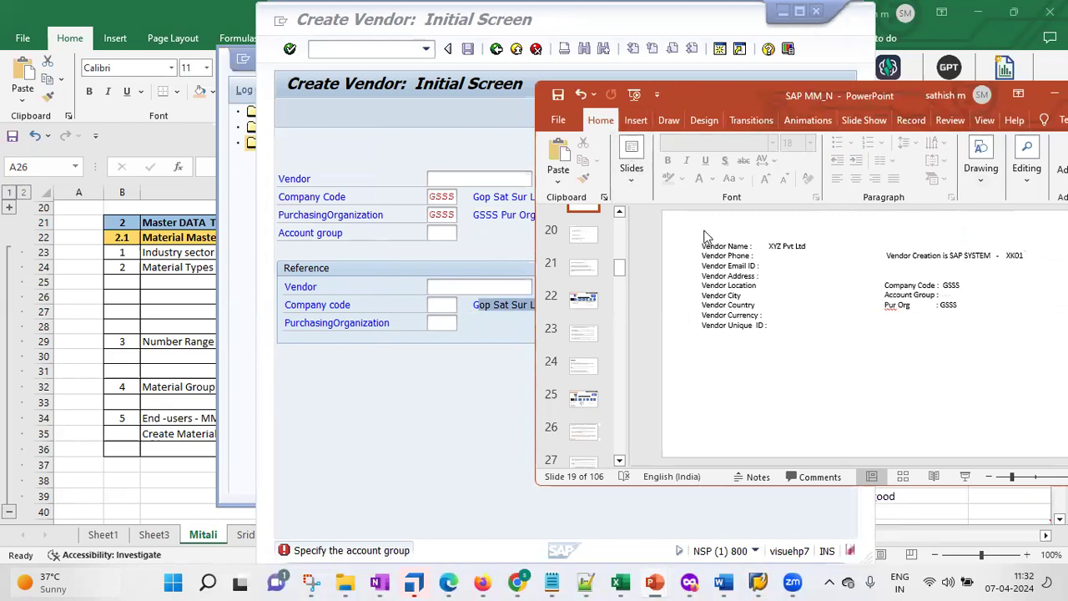
left_click(961, 285)
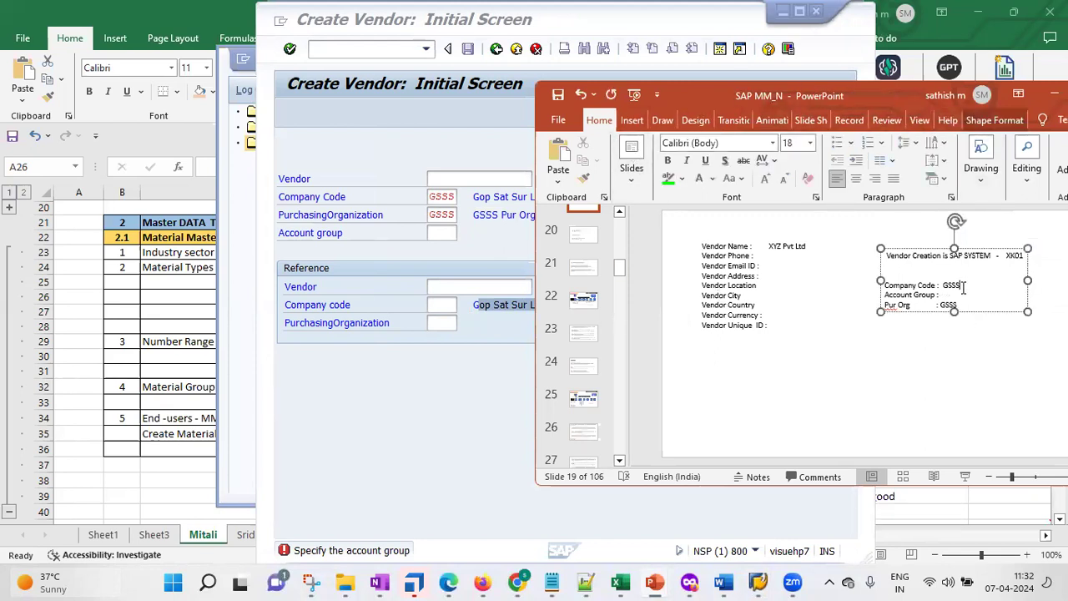
left_click(983, 248)
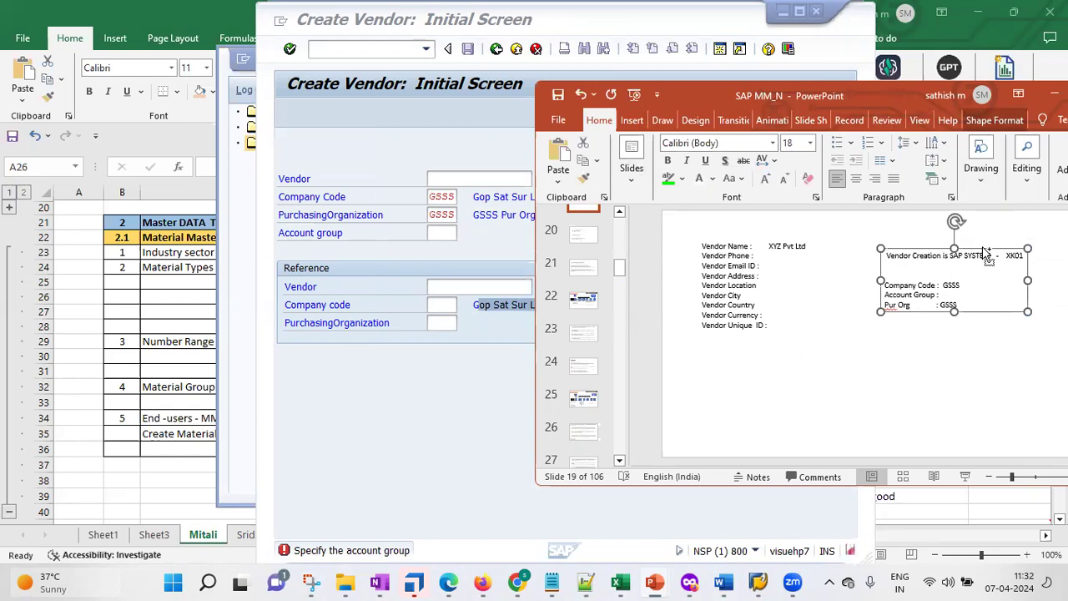
key("ctrl+c")
key("ctrl+v")
left_click_drag(968, 253, 786, 355)
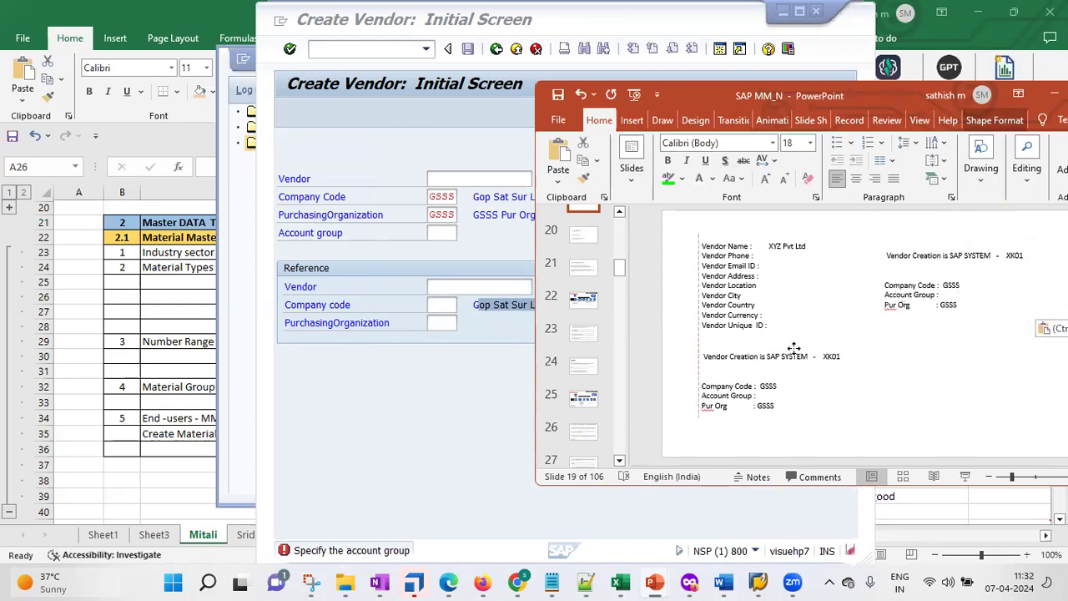
Step: Add a 'Re- Request :' line at the top of the copied note
left_click(780, 404)
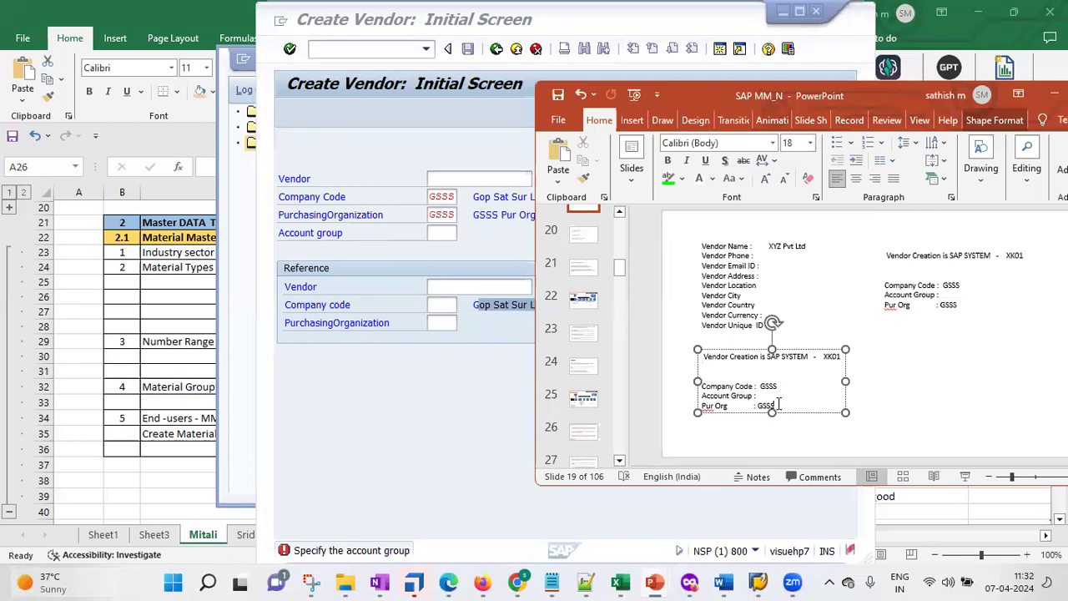
type("Re- Request :")
key("Return")
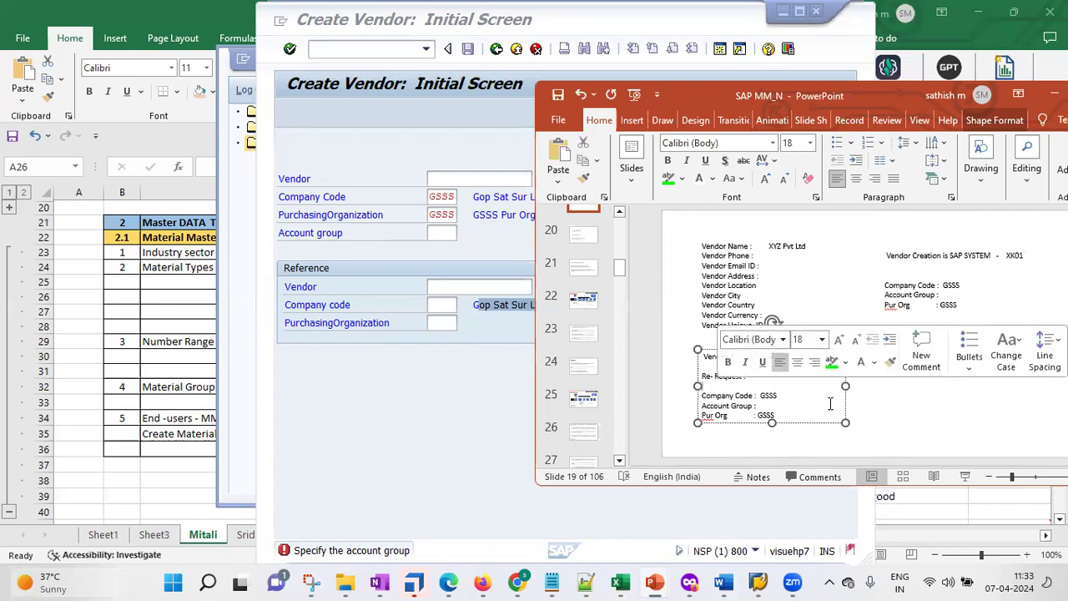
Step: Clear GSSS from the Company Code and Pur Org lines of the copied note
left_click(795, 402)
key("BackSpace")
key("BackSpace")
key("BackSpace")
key("BackSpace")
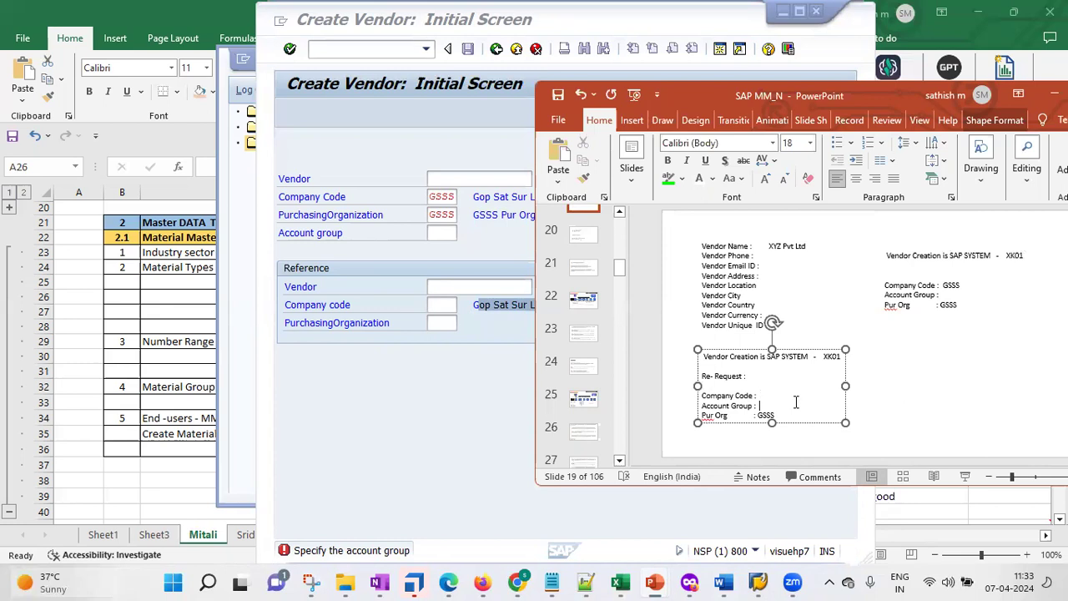
key("Delete")
key("Delete")
key("Delete")
key("Delete")
key("Return")
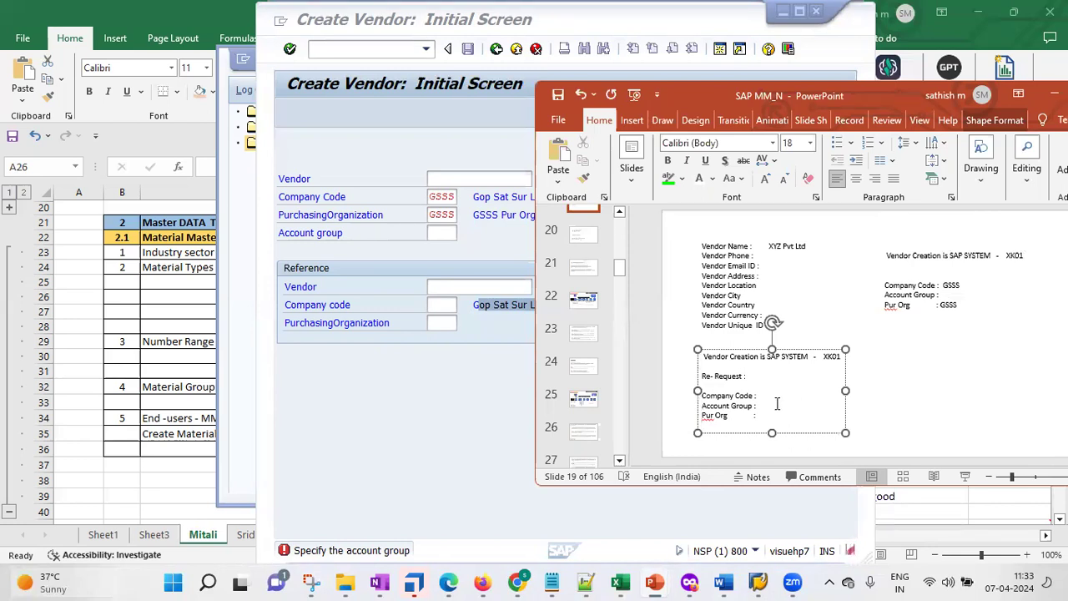
left_click(167, 321)
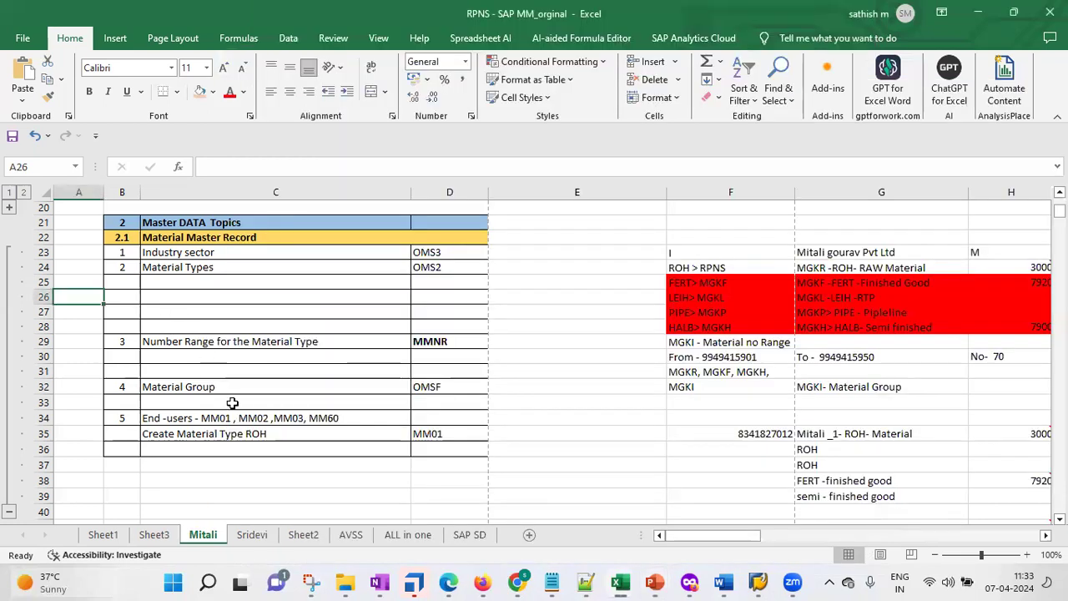
Step: Expand the vendor master rows in Excel and copy OBD3 from cell D44
left_click(10, 257)
left_click(9, 298)
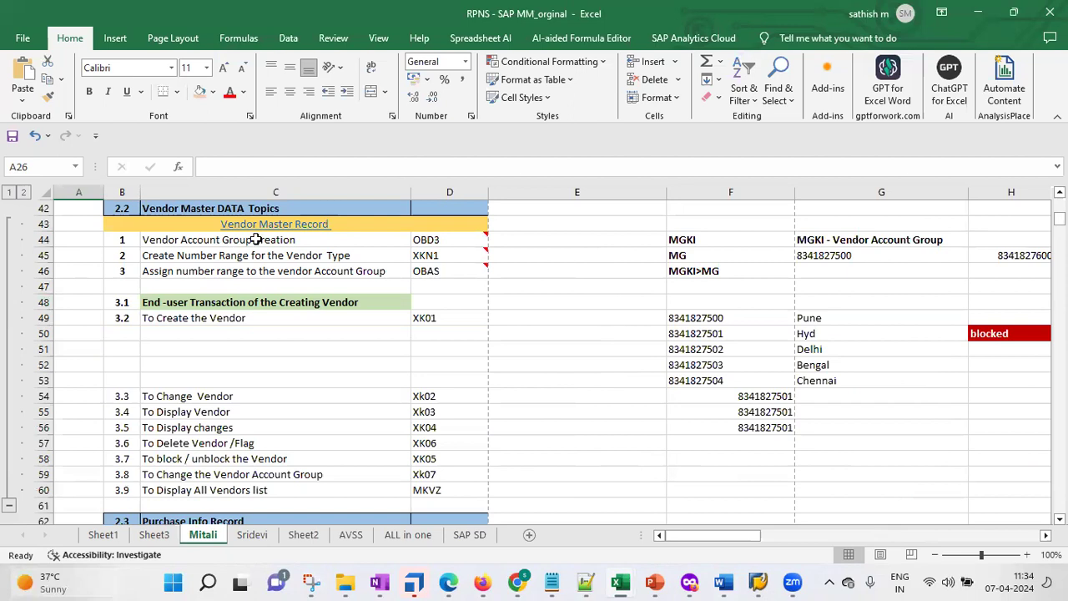
double_click(464, 246)
double_click(464, 242)
double_click(464, 241)
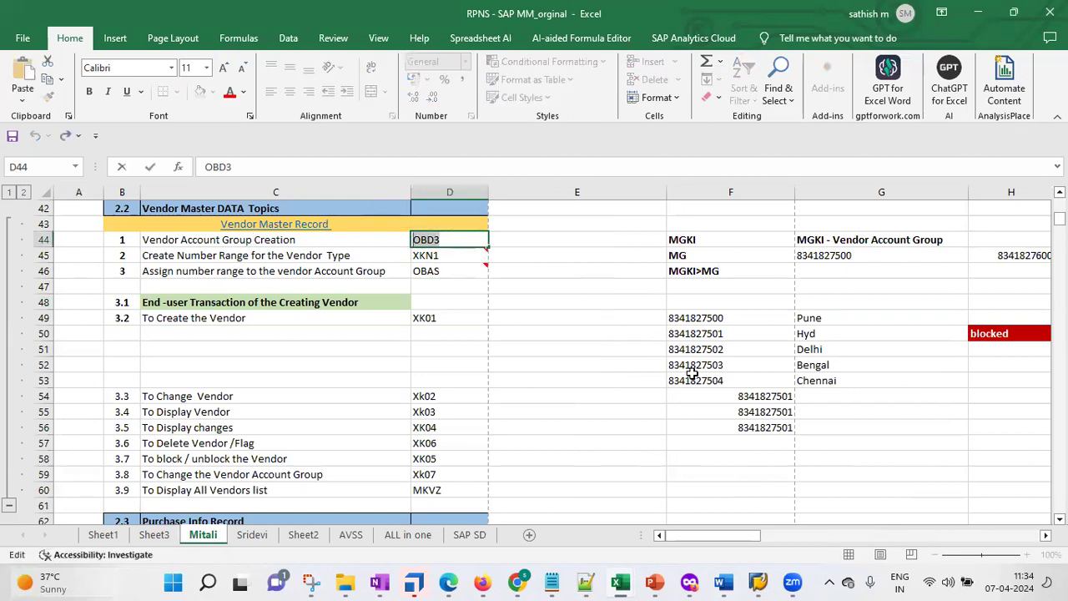
Step: Paste OBD3 after Account Group and enter Ox02 after Company Code in the re-request note
left_click(655, 581)
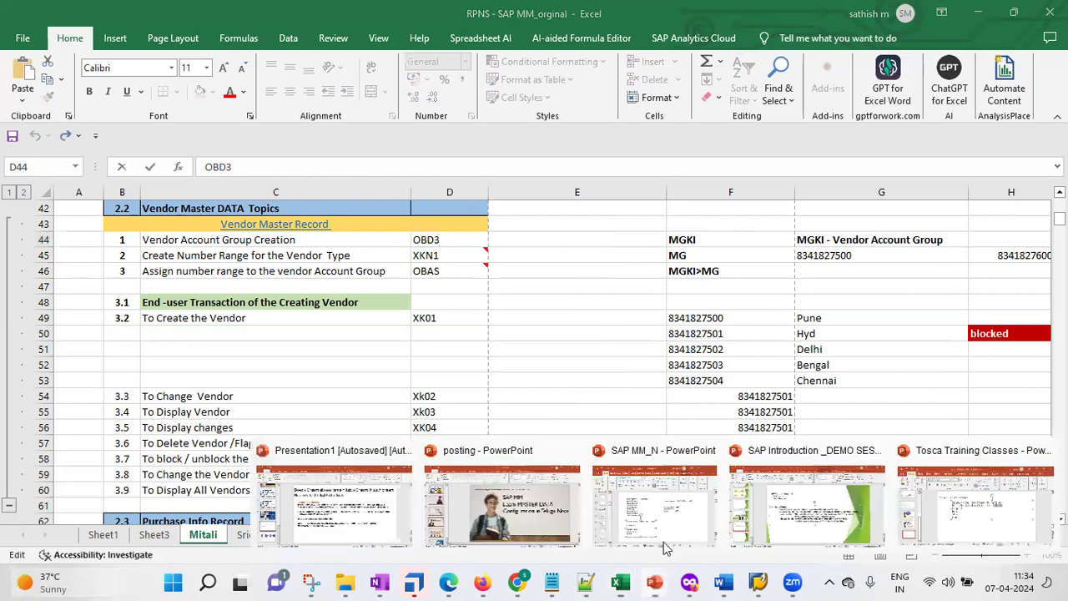
left_click(666, 527)
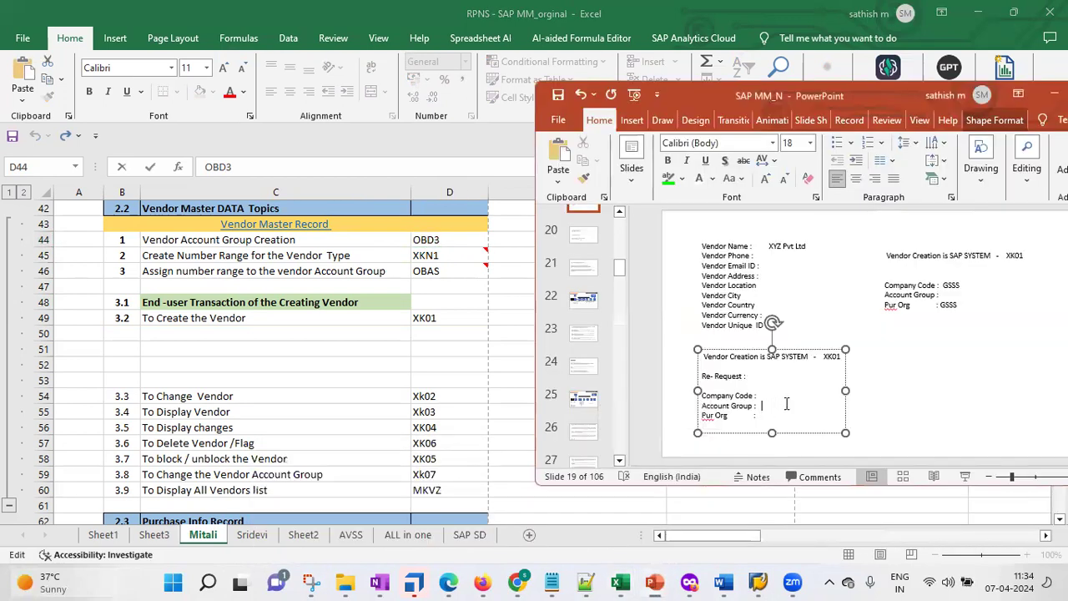
left_click(943, 305)
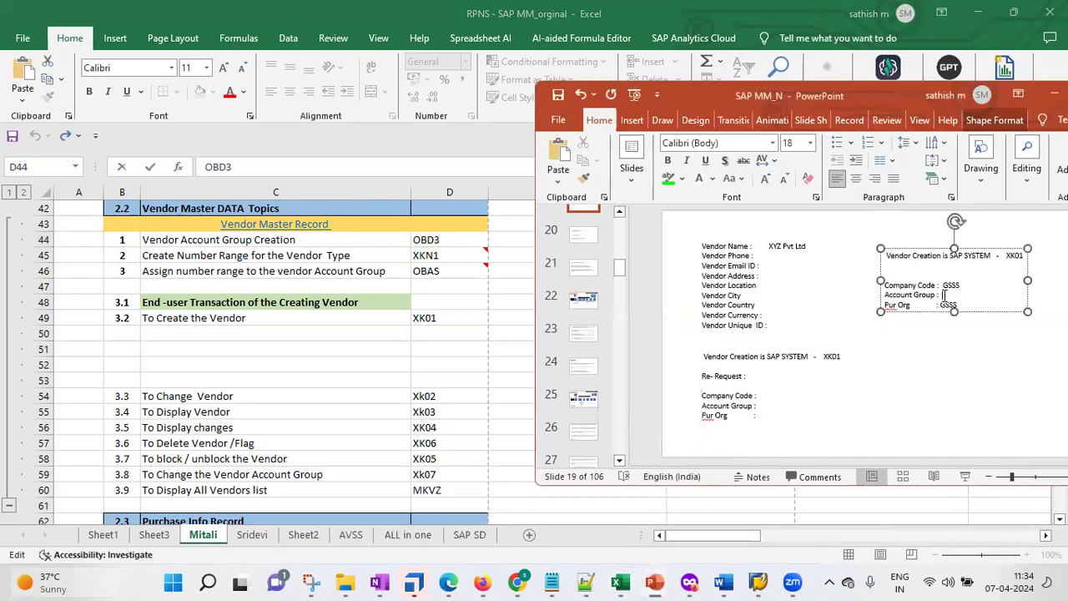
left_click(759, 418)
left_click(762, 406)
key("ctrl+v")
left_click(773, 390)
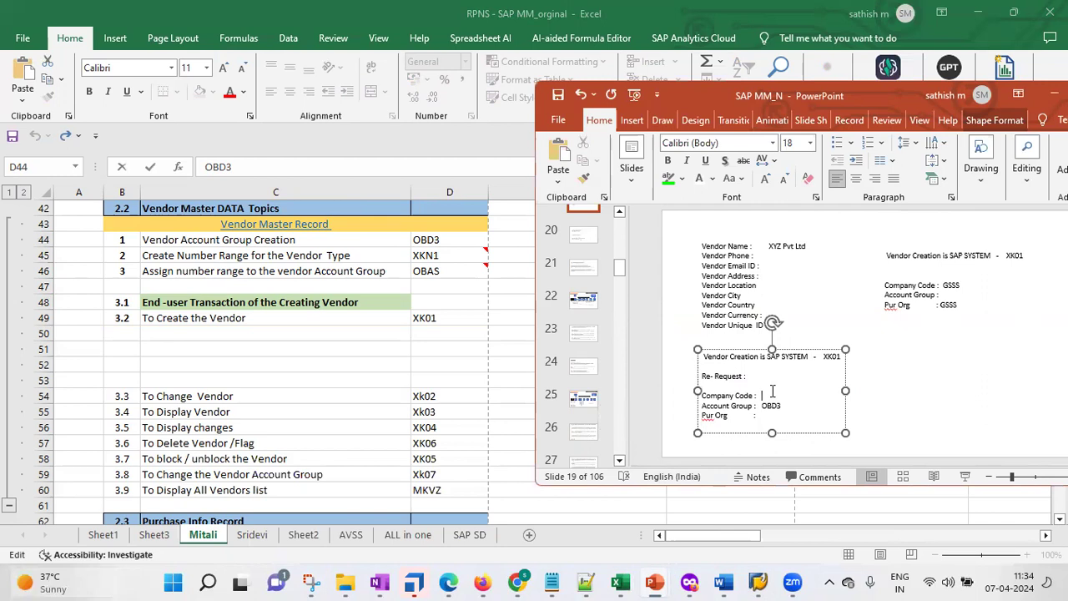
type("Ox02")
key("Down")
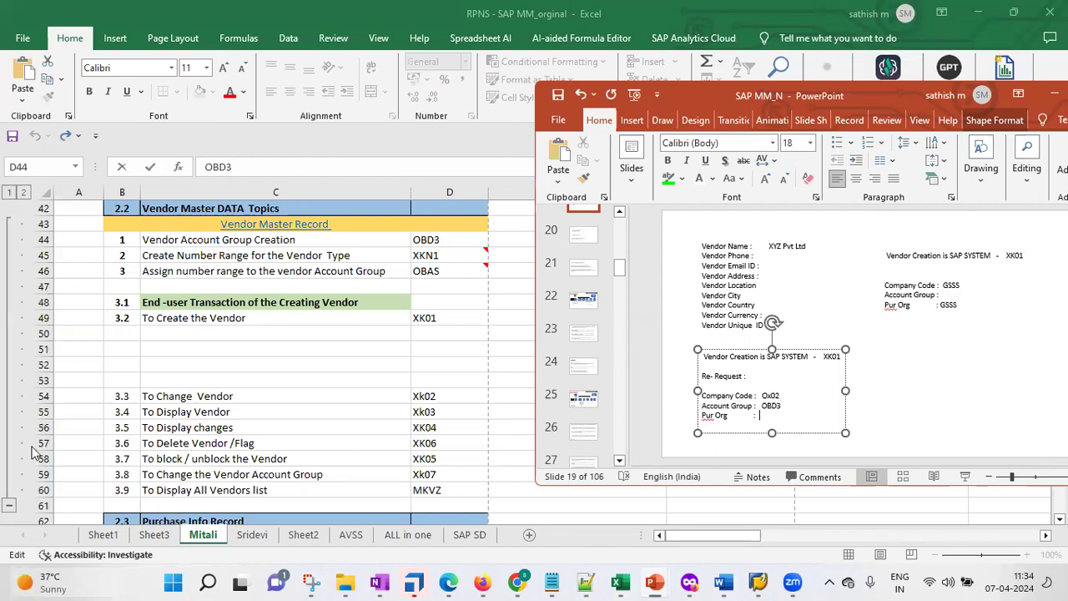
left_click(9, 277)
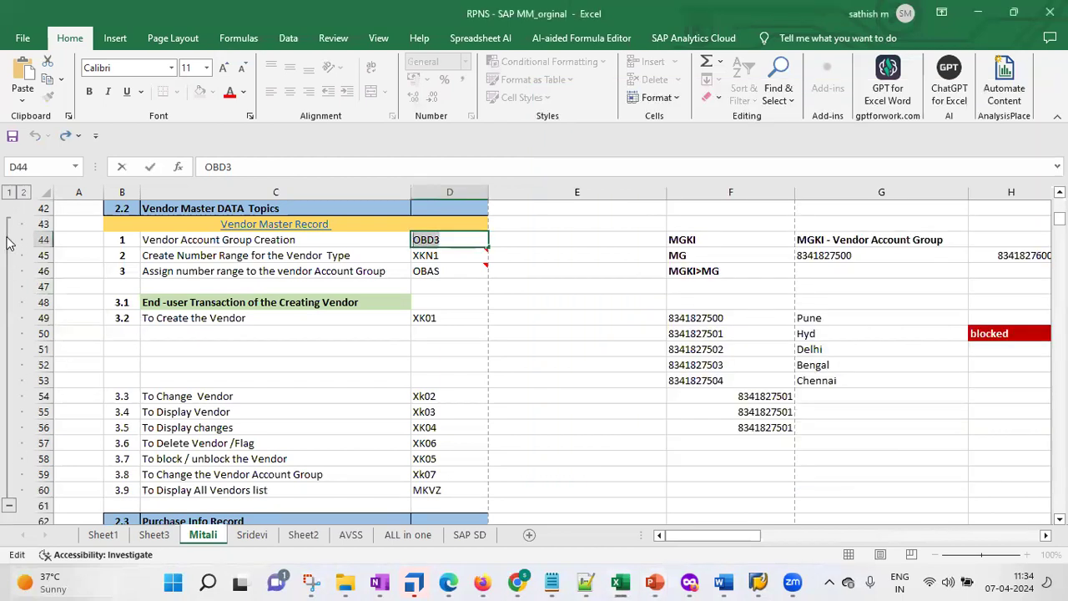
Step: Find the purchasing organization T-code OX08 in cell D11 of the enterprise structure rows
left_click(167, 269)
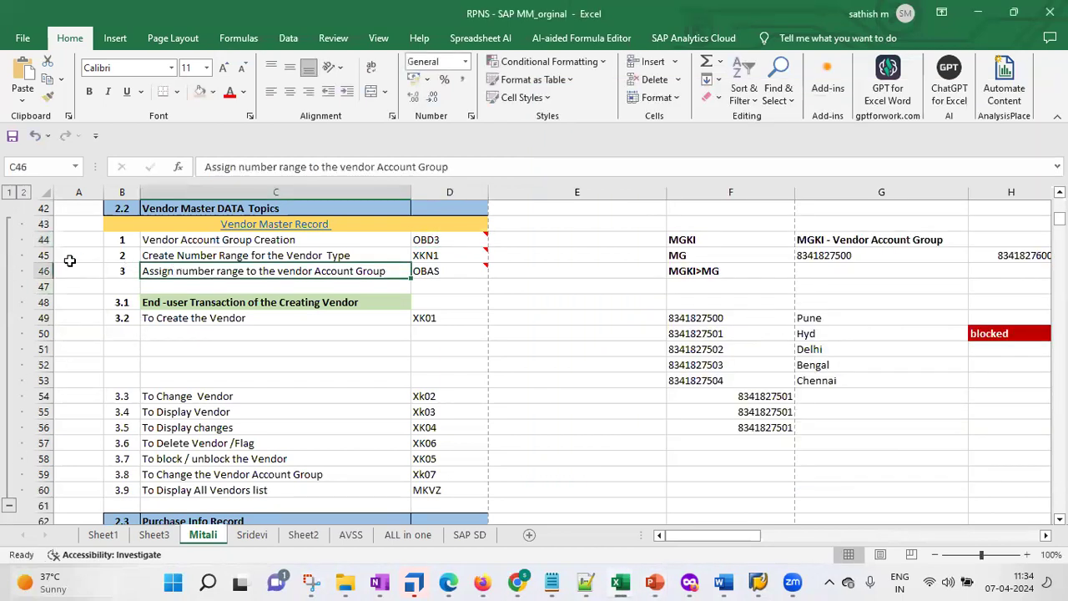
left_click(10, 242)
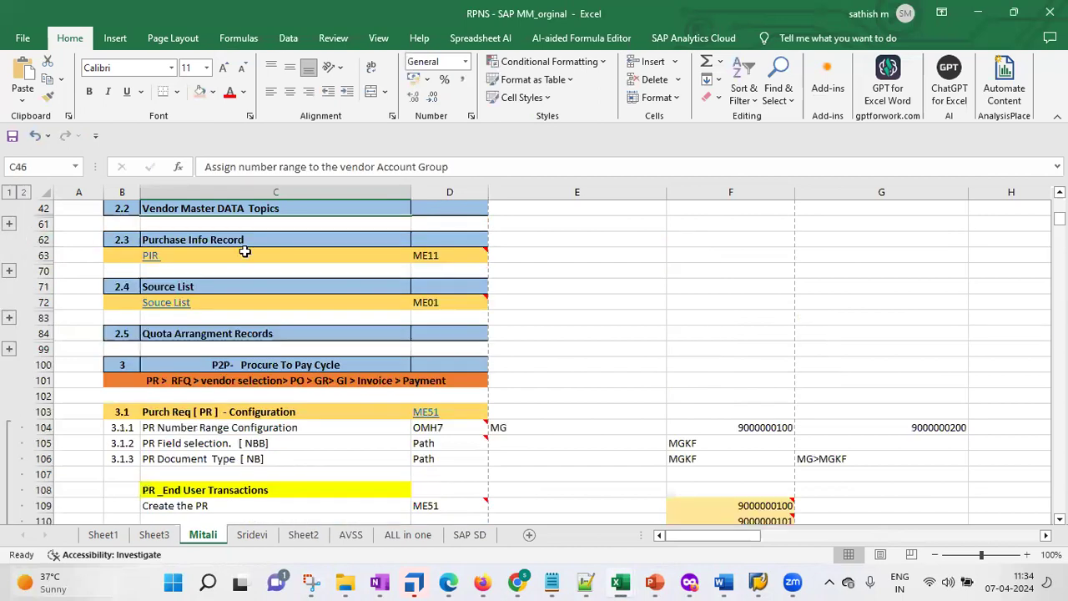
key("Up")
key("Up")
key("Up")
key("Up")
key("Up")
key("Up")
key("Up")
key("Up")
key("Up")
key("Up")
key("Up")
key("Up")
key("Up")
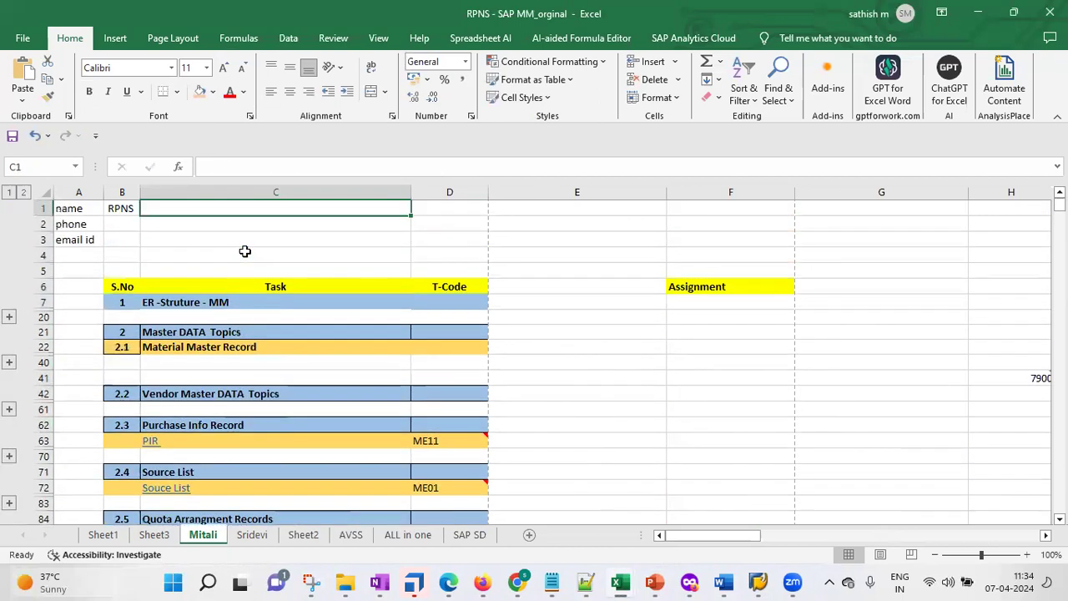
left_click(10, 316)
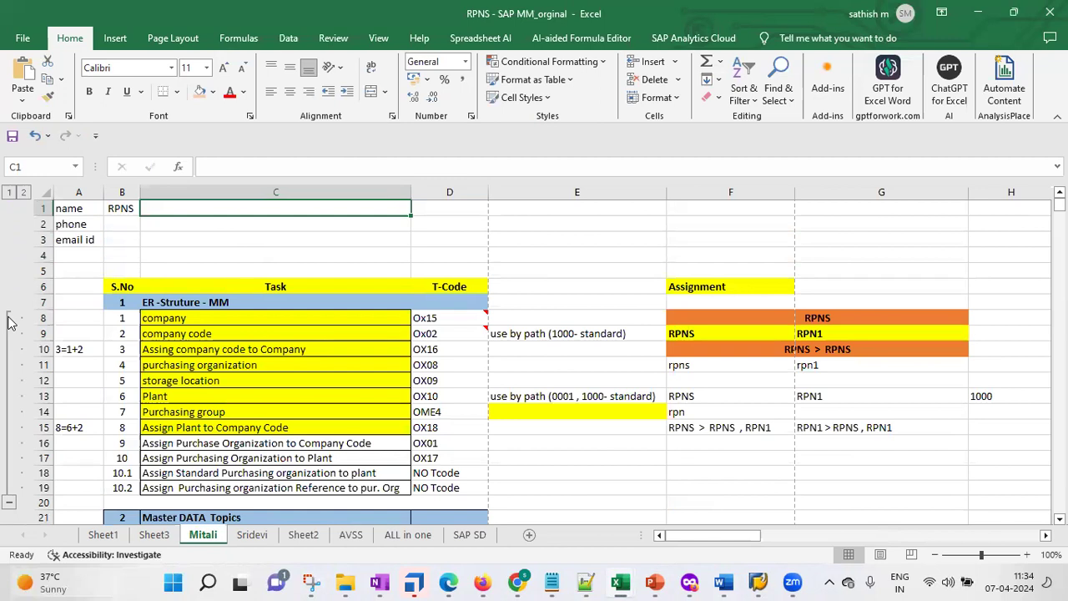
left_click(228, 412)
left_click(228, 364)
left_click(452, 363)
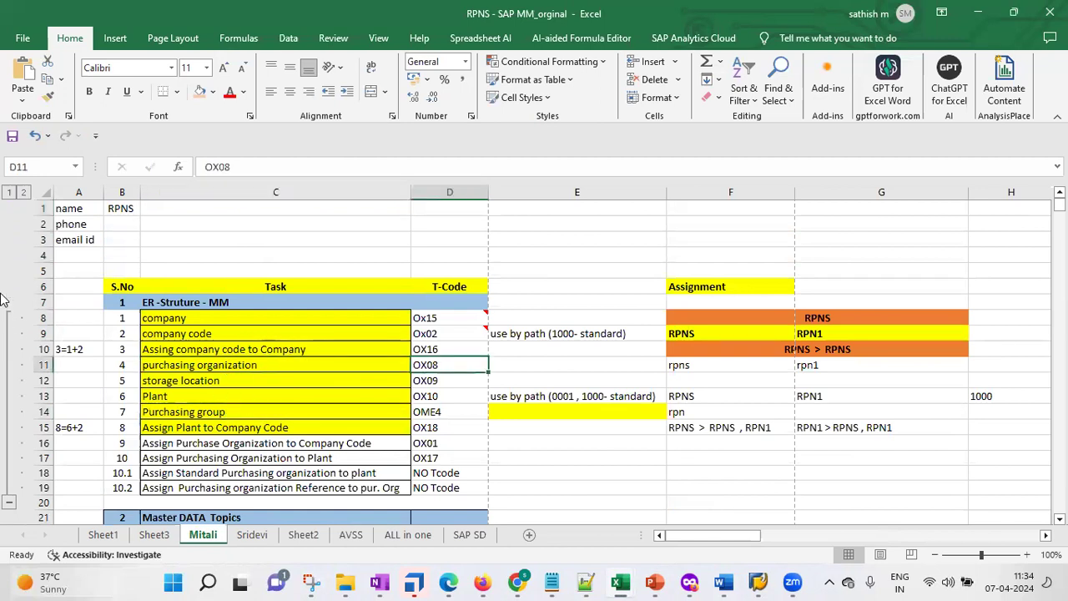
left_click(10, 326)
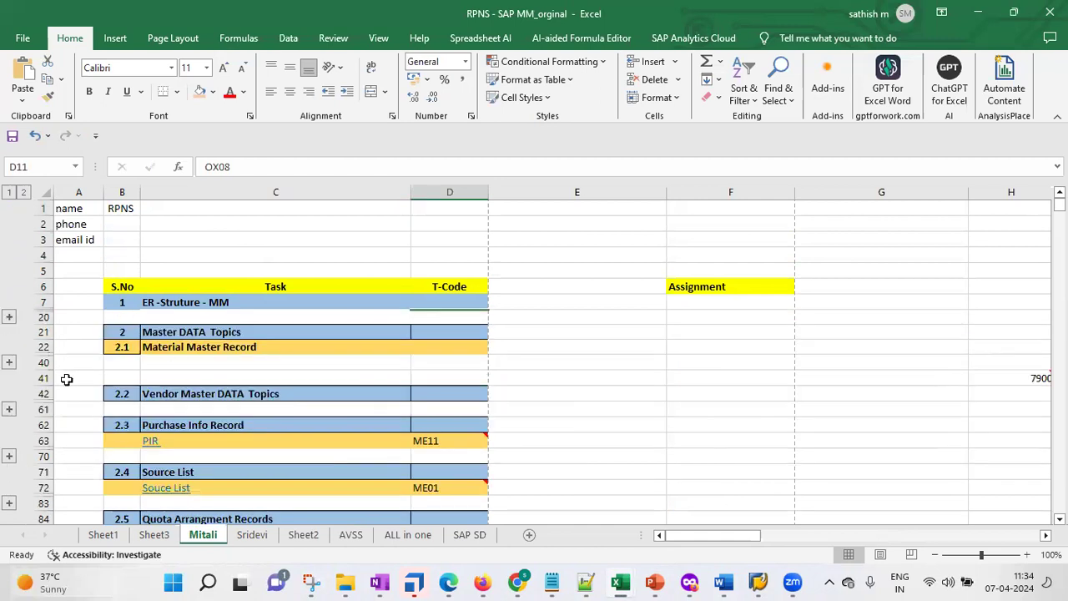
left_click(9, 409)
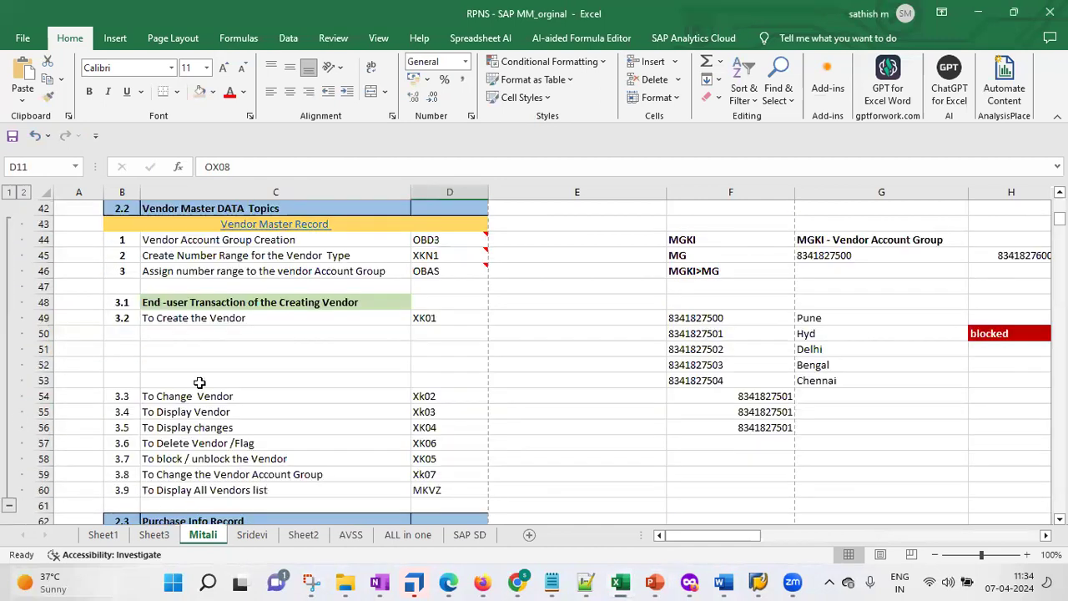
Step: Enter OX08 on the Pur Org line of the re-request note
left_click(655, 582)
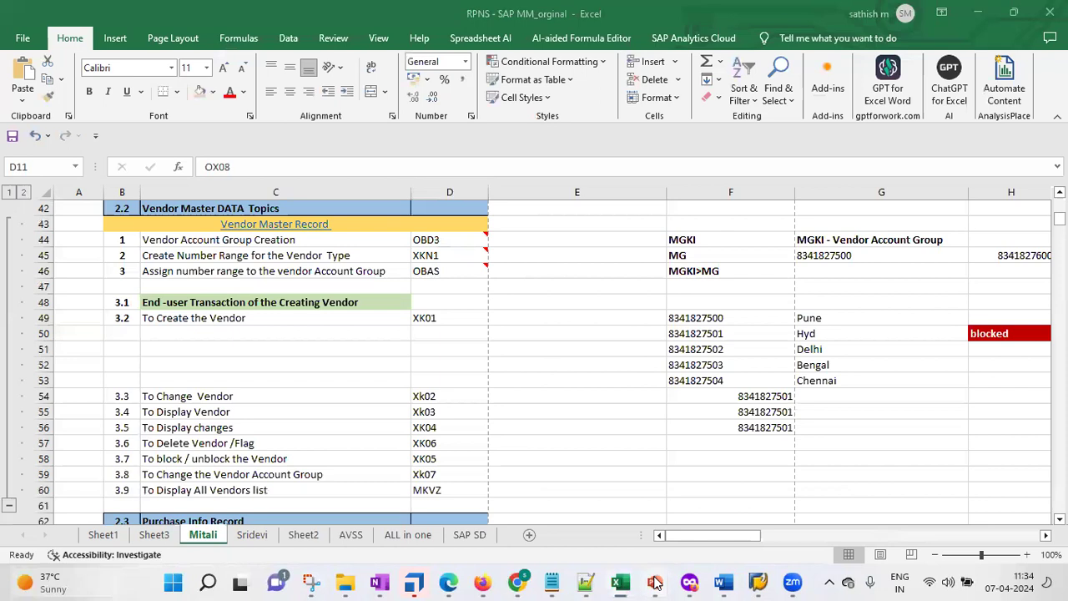
left_click(701, 546)
type("OX08")
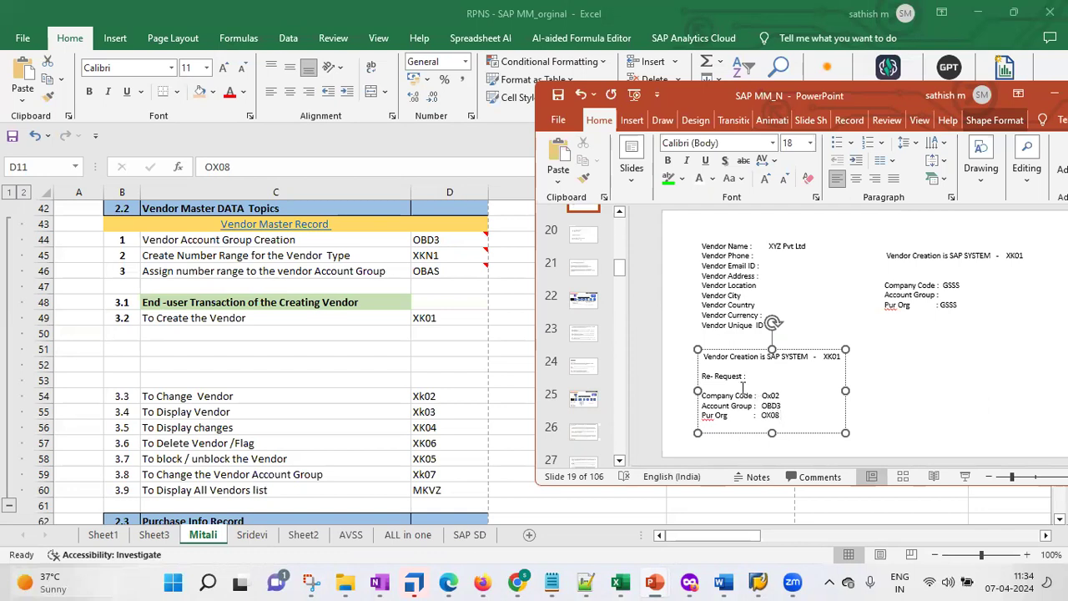
left_click(796, 396)
double_click(776, 405)
Step: Leave Create Vendor with /n to return to the SAP Easy Access favorites
mouse_move(758, 583)
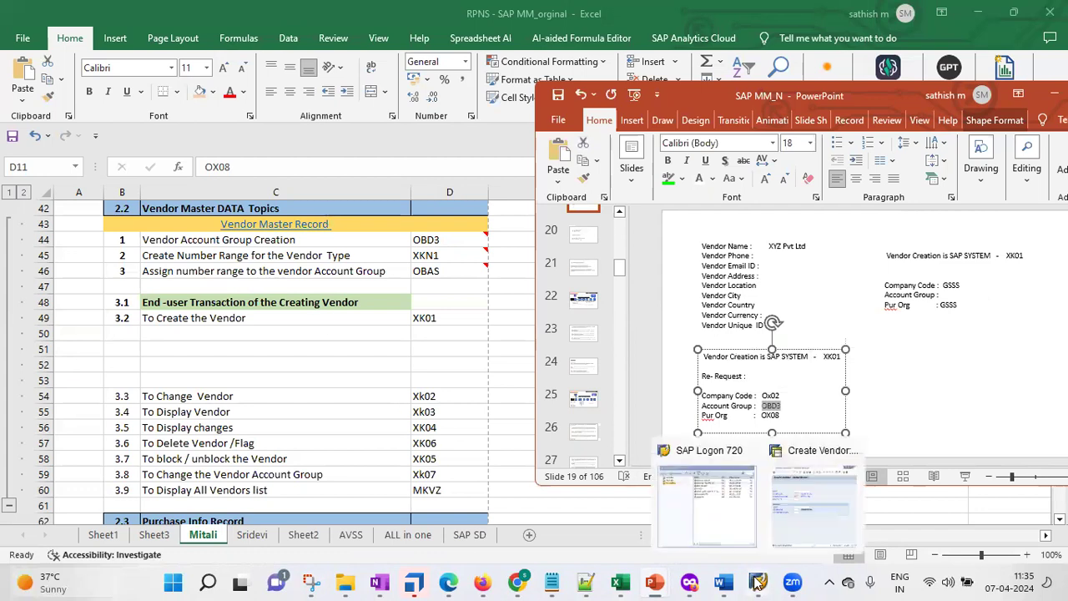
left_click(808, 535)
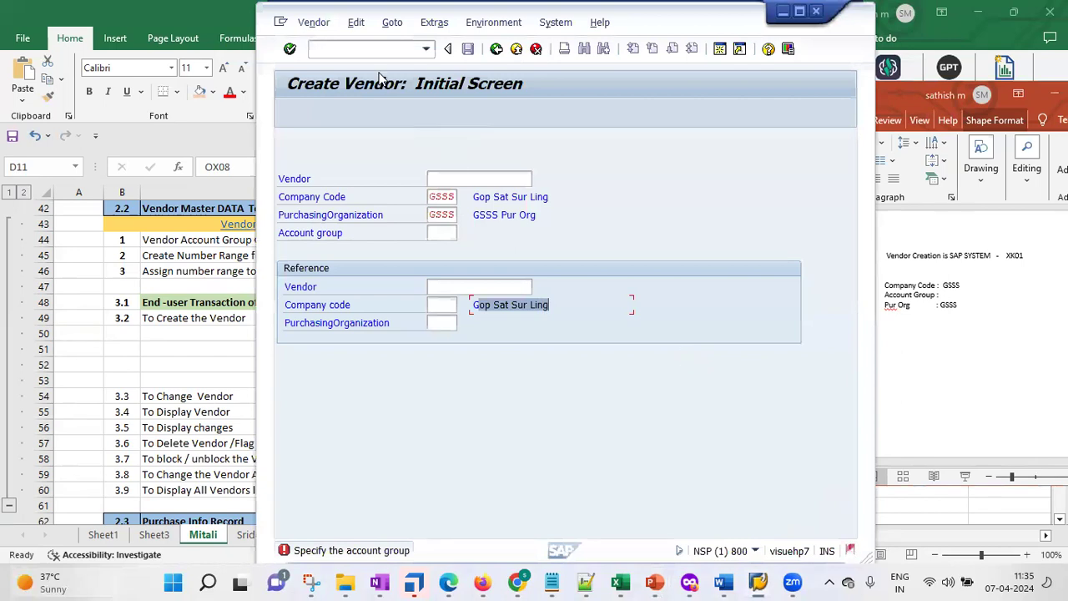
left_click(318, 47)
type("/n")
key("Return")
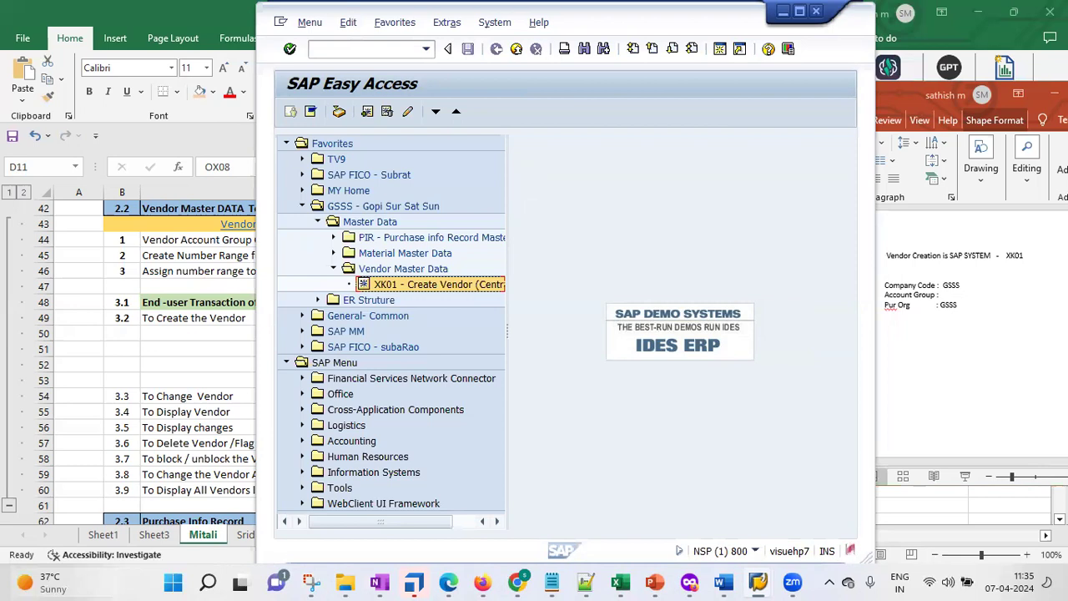
Step: Show slide 25, the PIR – Purchase info Record overview, in PowerPoint
left_click_drag(534, 9, 670, 88)
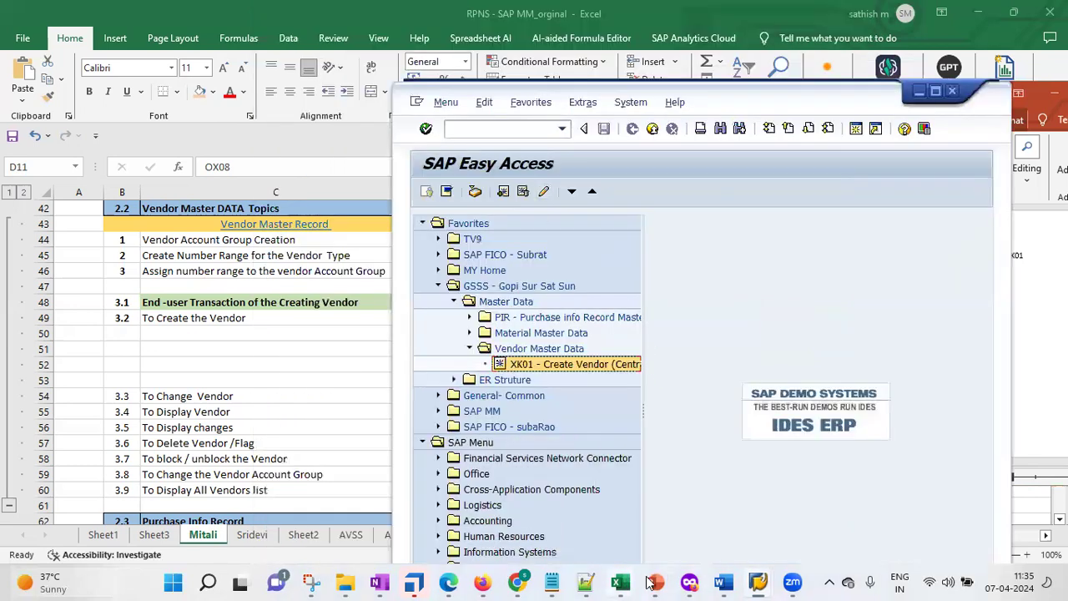
mouse_move(658, 582)
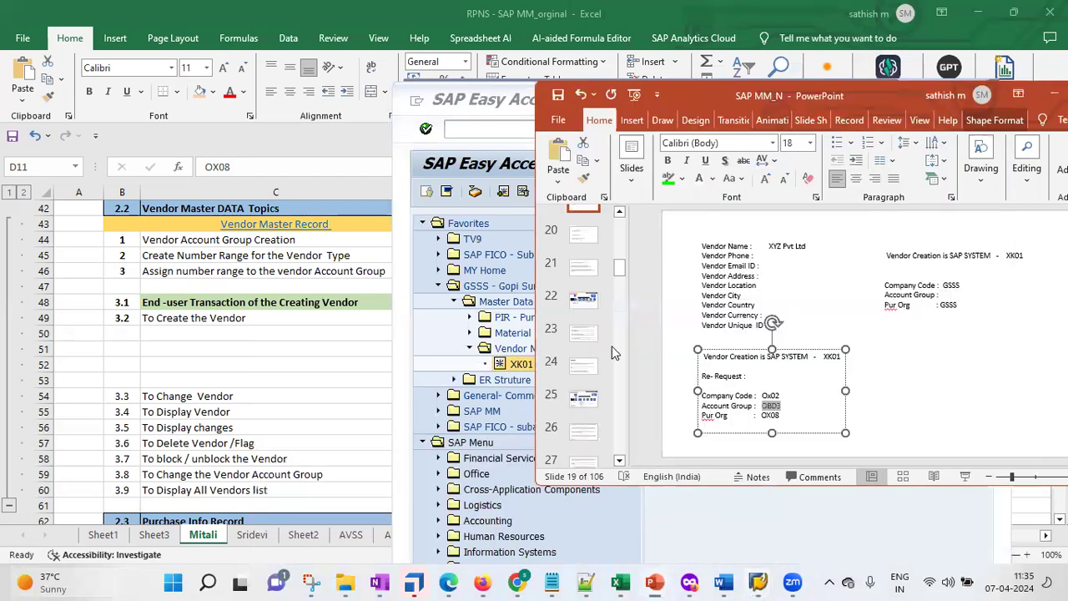
left_click(583, 402)
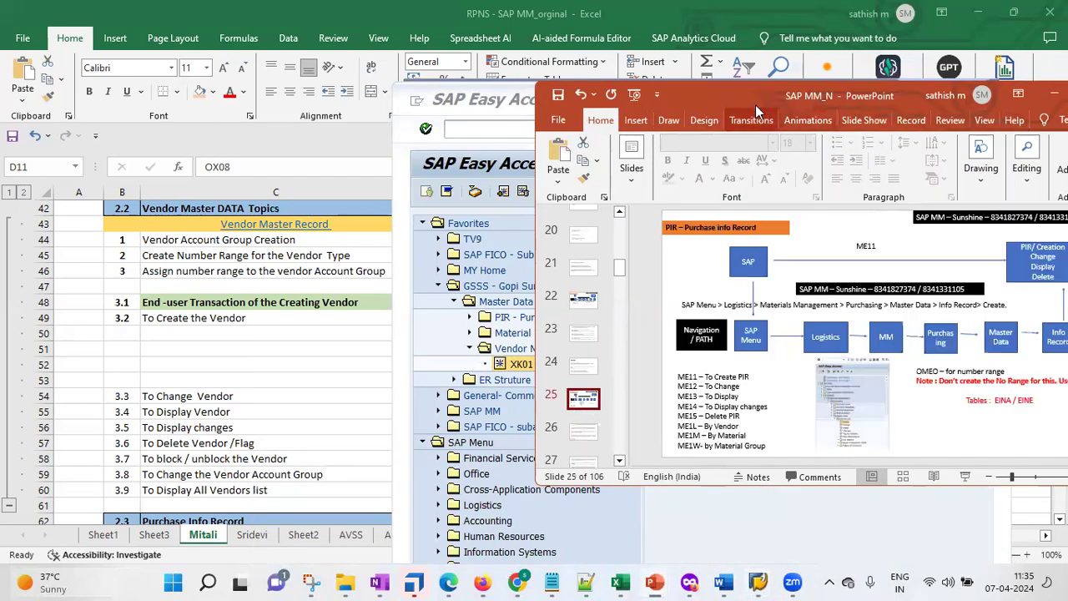
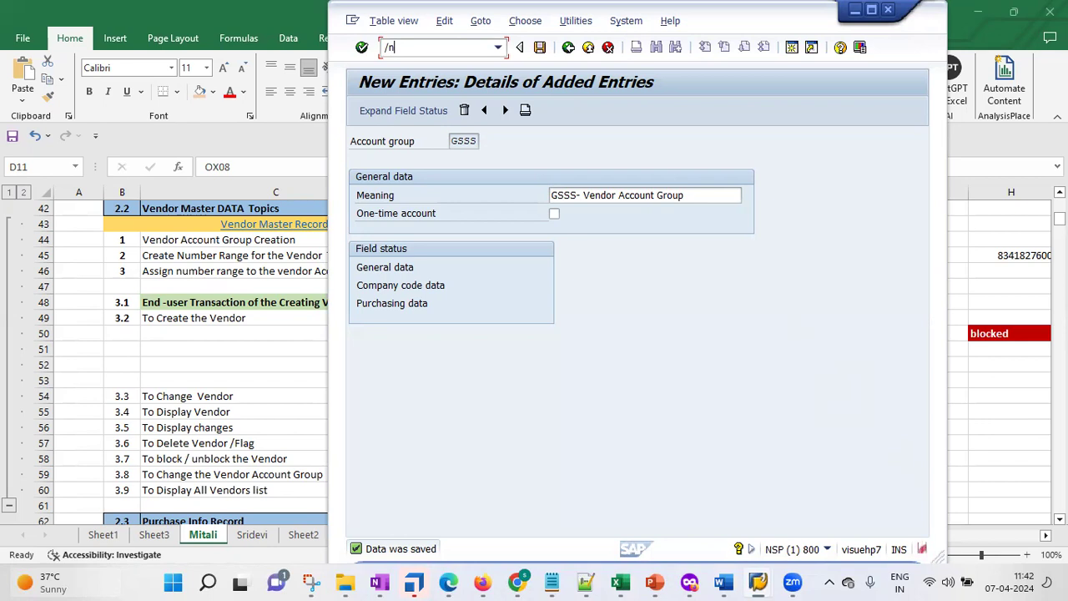
Step: Run XK01 with account group GSSS and get the missing number-range error
type("xk01")
key("Return")
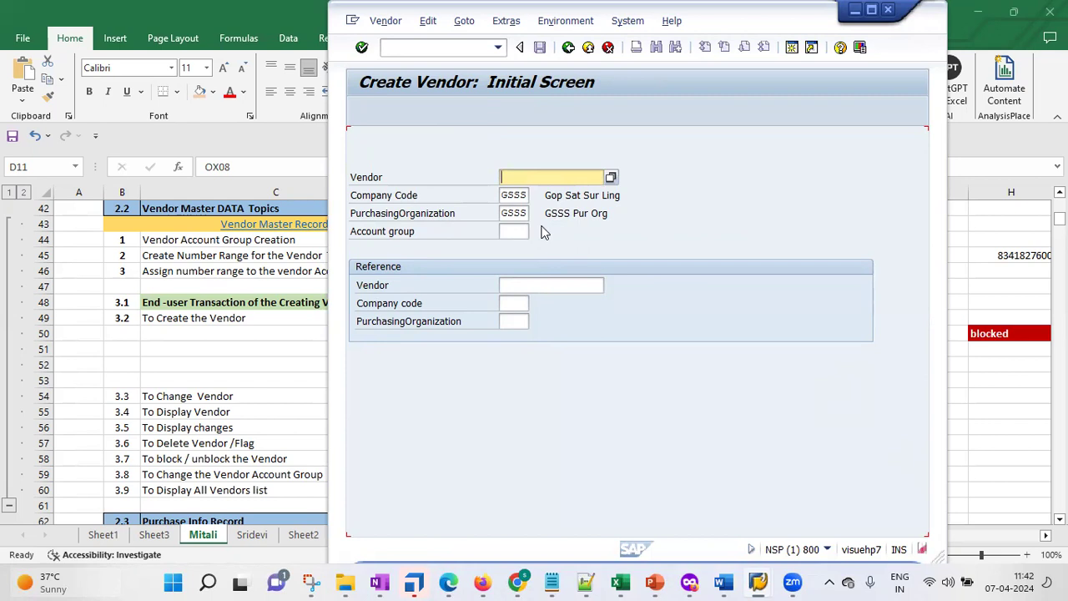
left_click(511, 232)
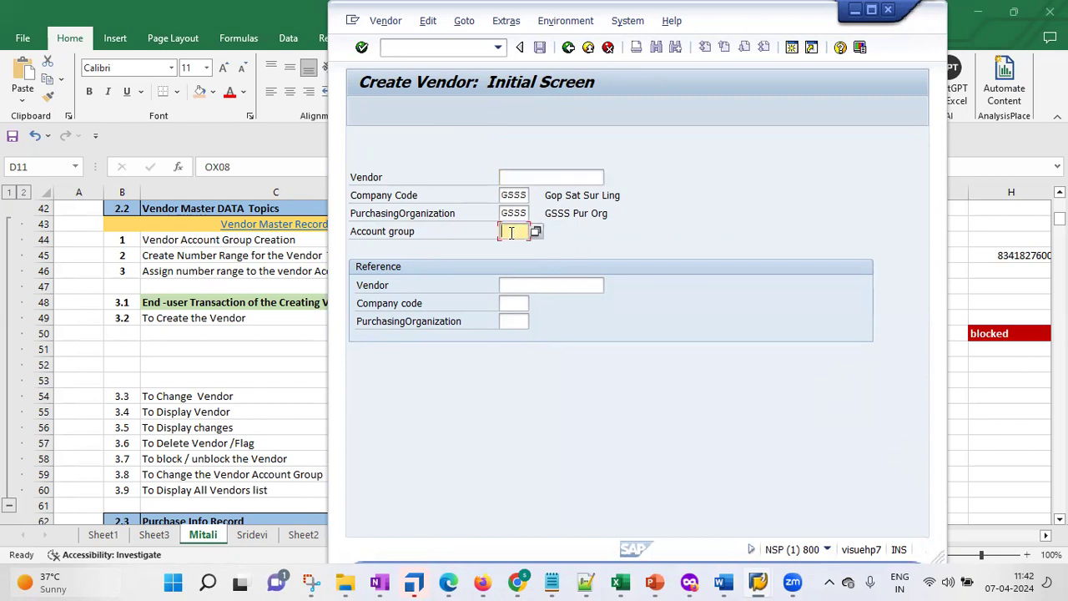
type("GSSS")
key("Return")
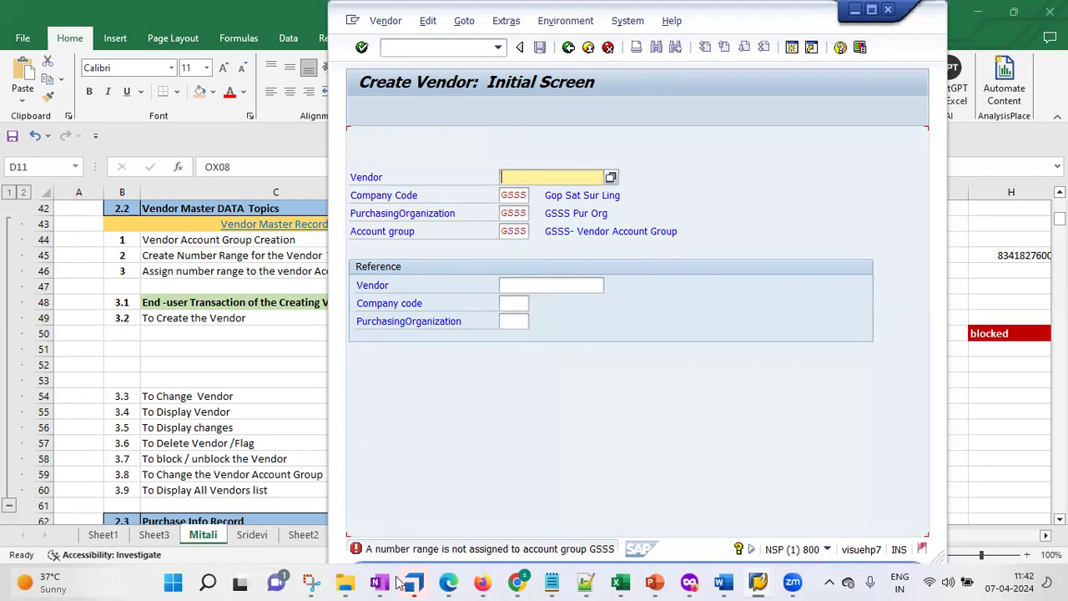
Step: Copy the F2048 error's heading, message number and Diagnosis from its full explanation
double_click(546, 549)
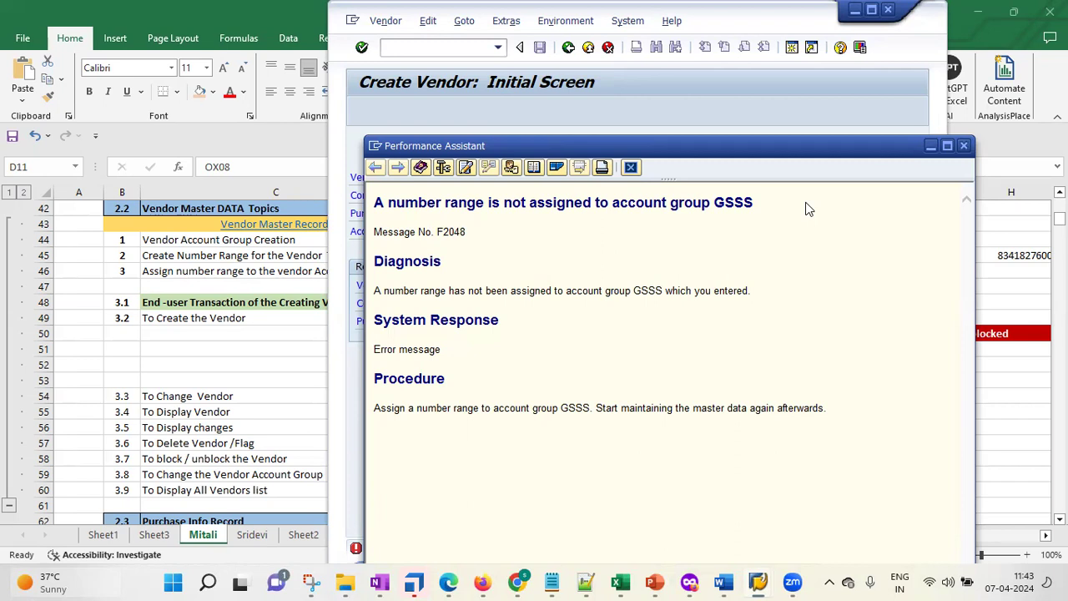
left_click_drag(372, 207, 729, 249)
key("ctrl+c")
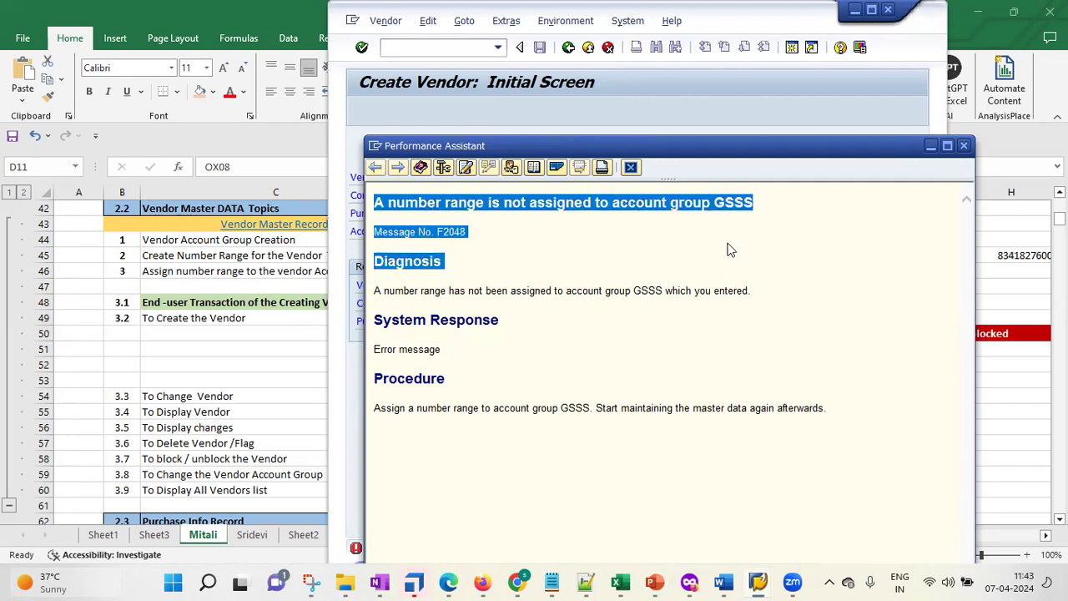
left_click(935, 146)
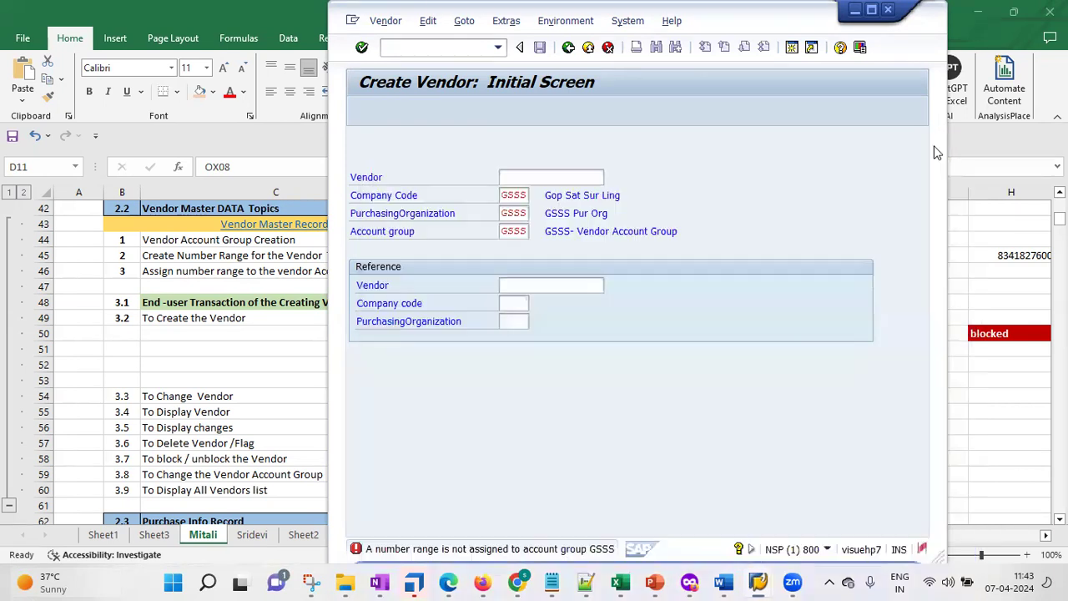
left_click(655, 582)
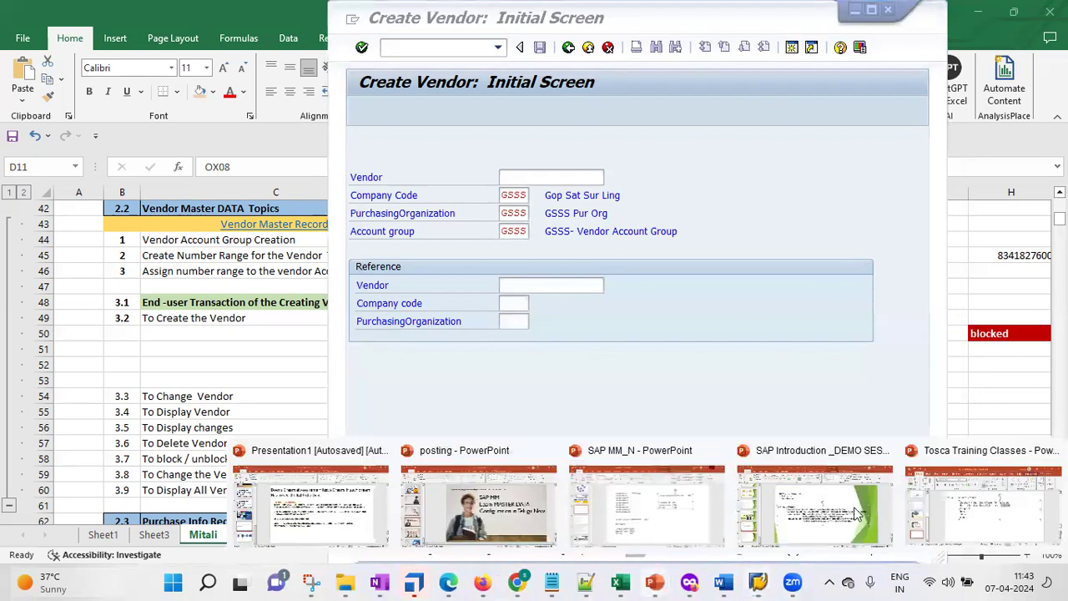
Step: Paste the F2048 error text into a new text box at the top of slide 19
left_click(674, 516)
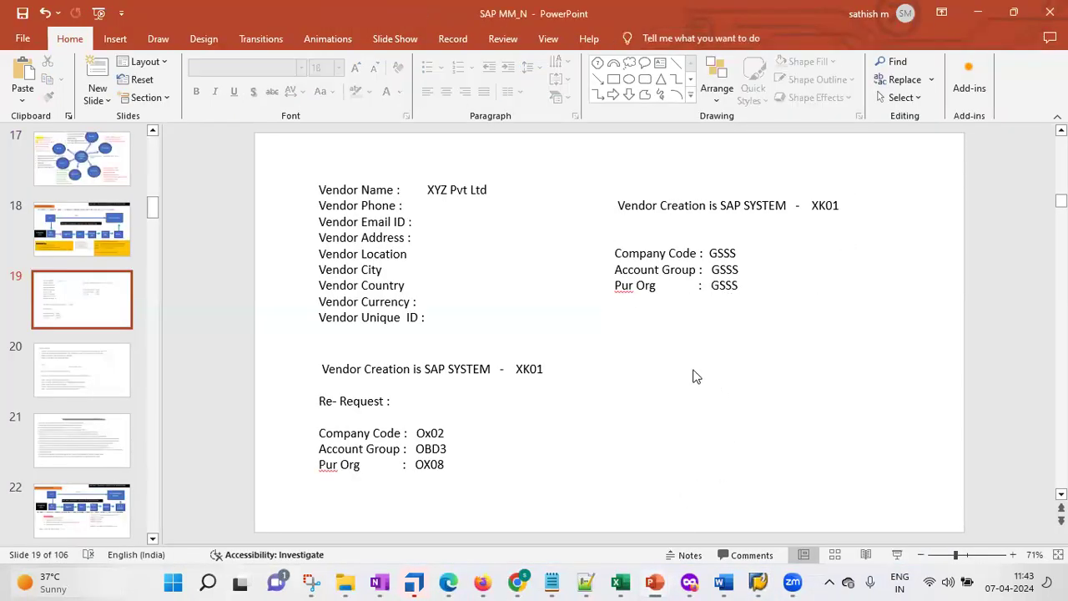
left_click(660, 62)
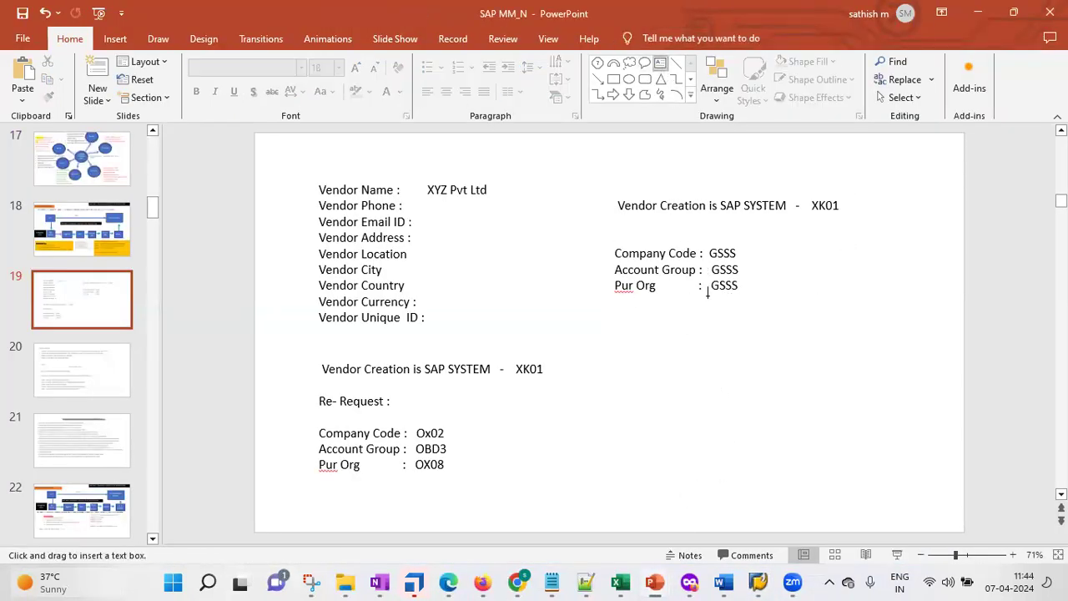
left_click(674, 355)
key("ctrl+v")
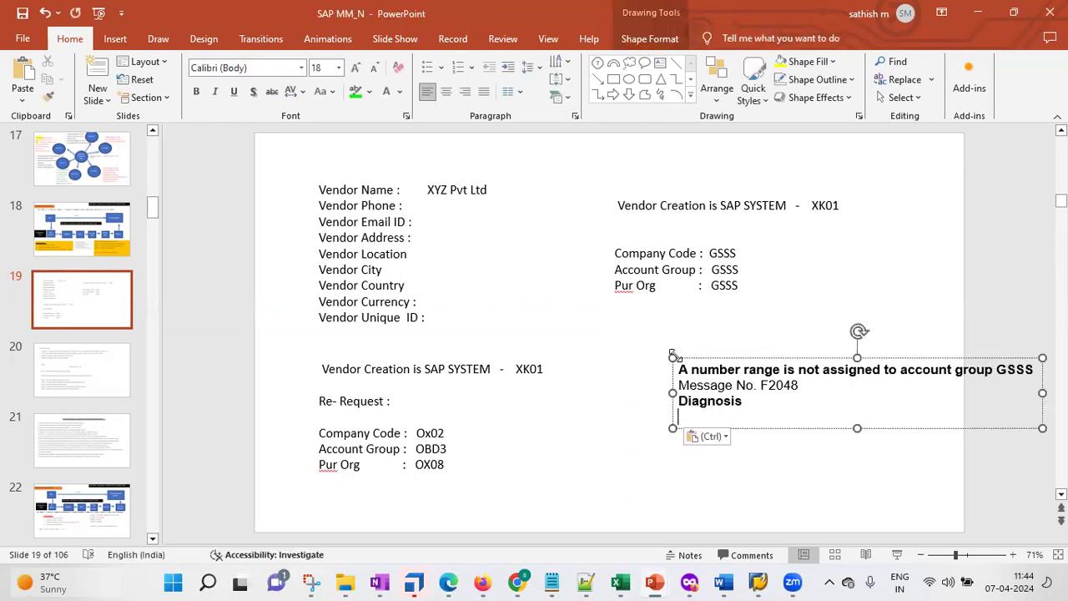
left_click_drag(886, 357, 794, 128)
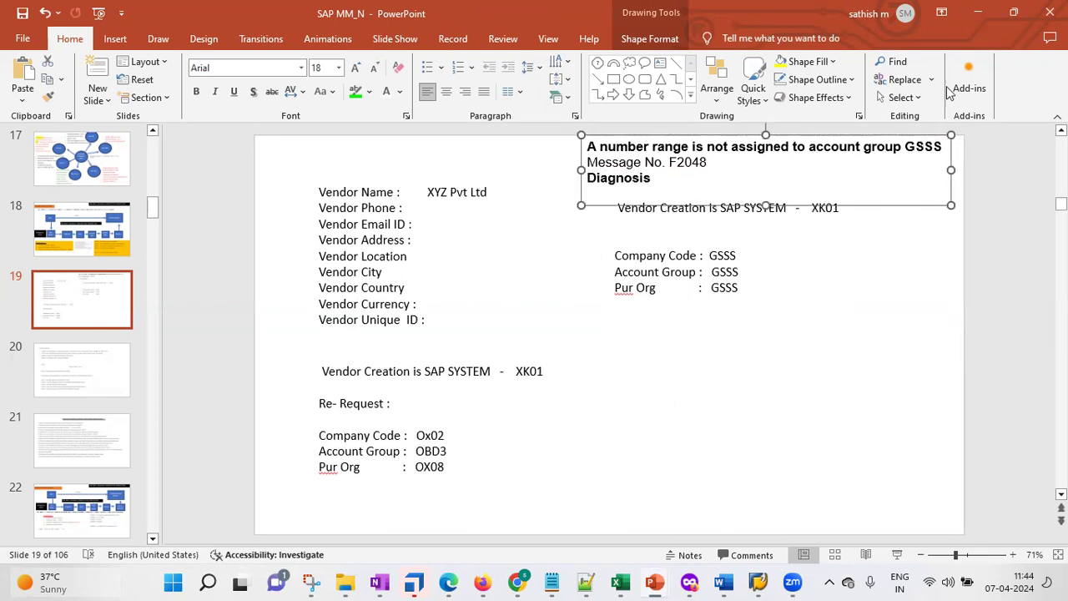
key("alt+Tab")
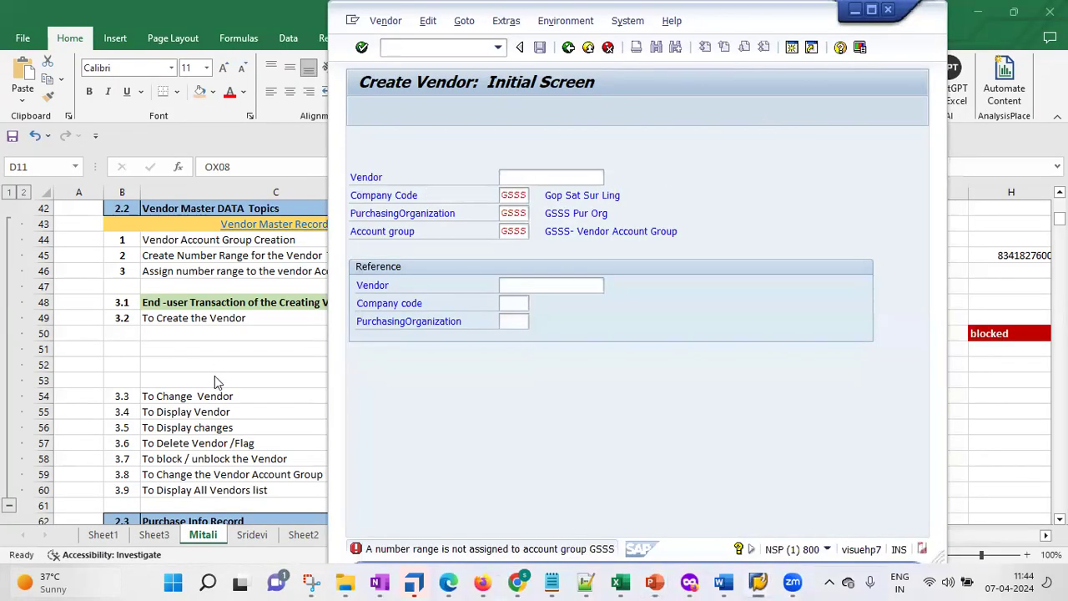
Step: Check XKN1 in Excel cell D45, then bring the SAP MM_N slides back up
key("alt+Tab")
double_click(467, 255)
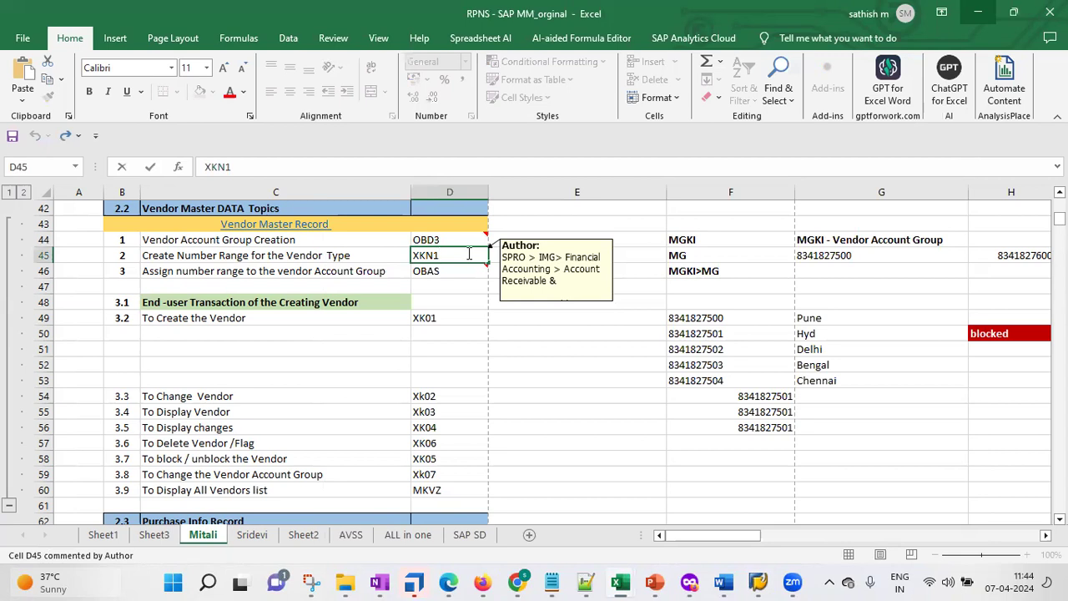
left_click(655, 582)
left_click(661, 512)
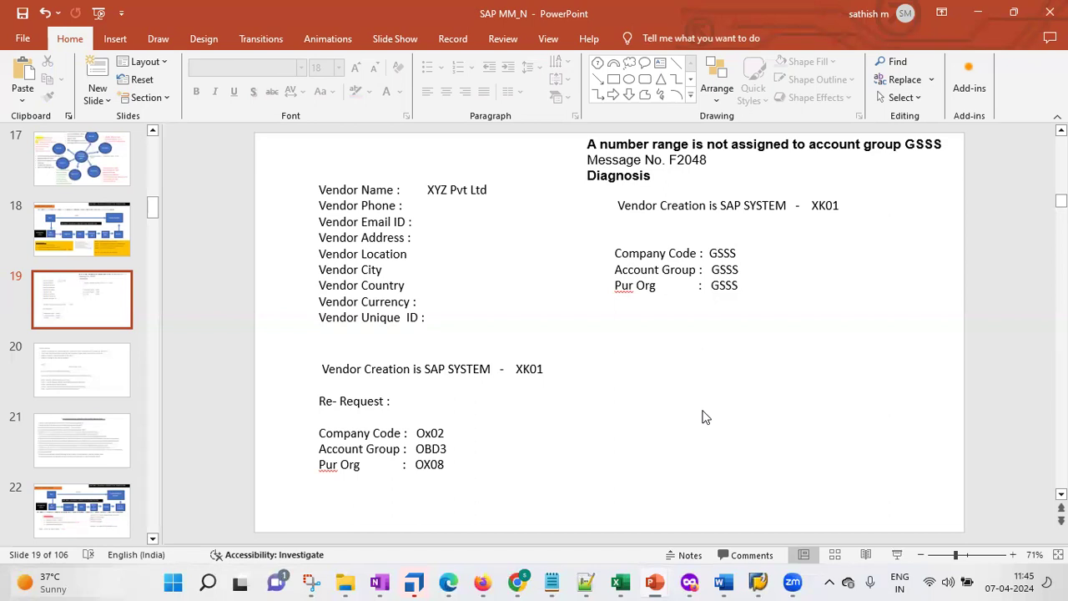
mouse_move(620, 582)
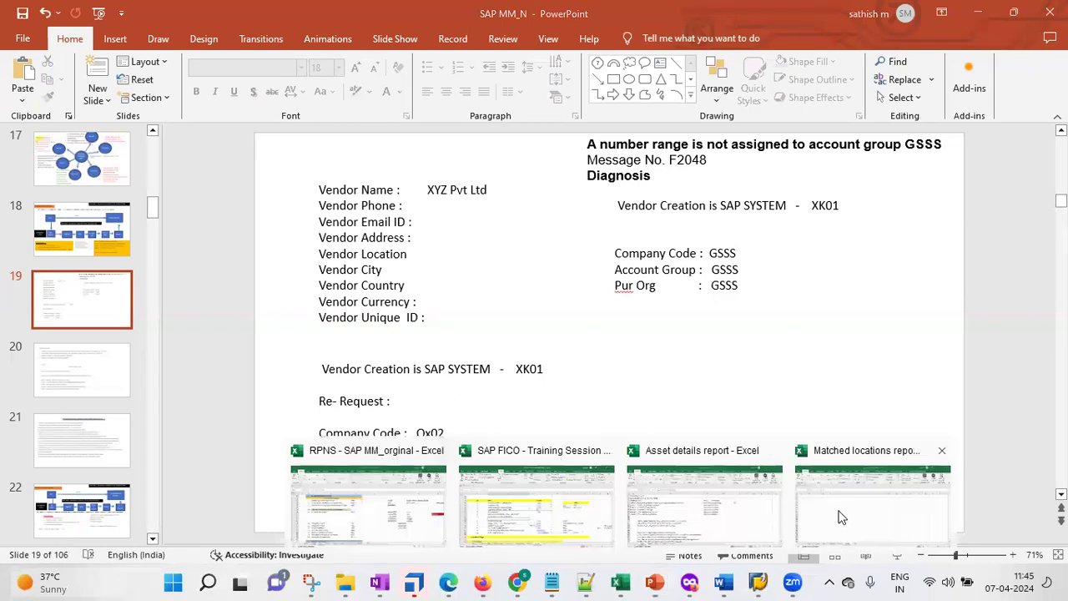
left_click(834, 518)
Step: On Sheet5 of the Matched locations report, enter a person's name in E3
key("ctrl+Tab")
left_click(294, 363)
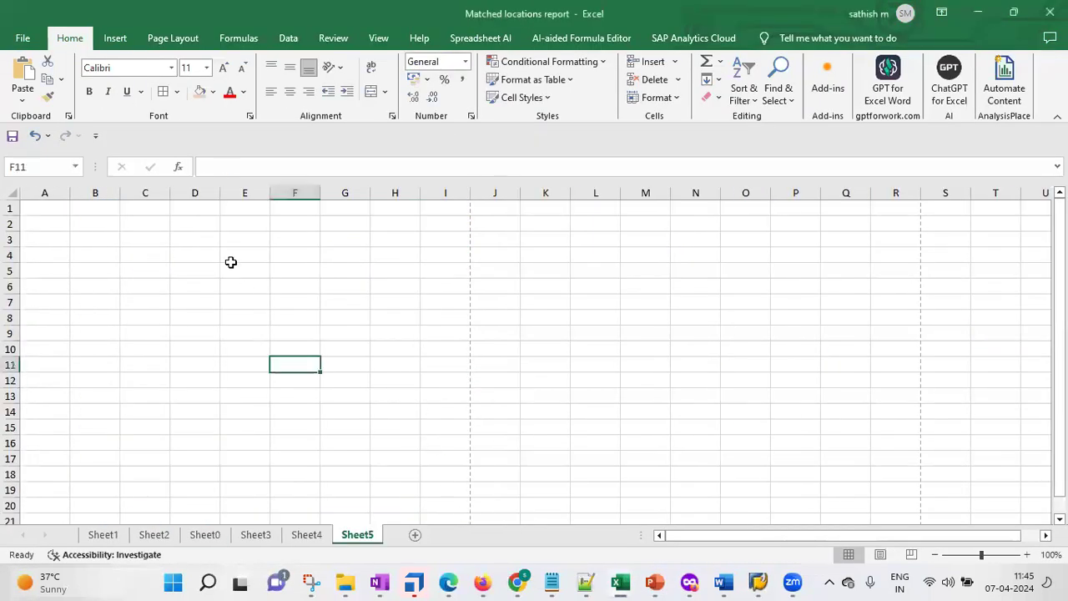
left_click(248, 240)
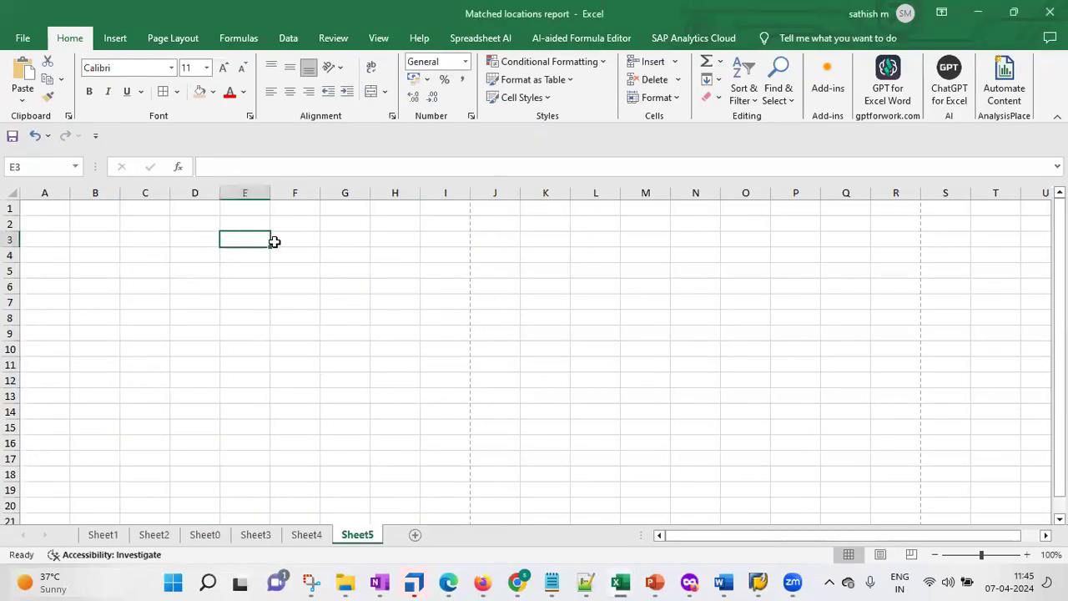
type("Sathihs")
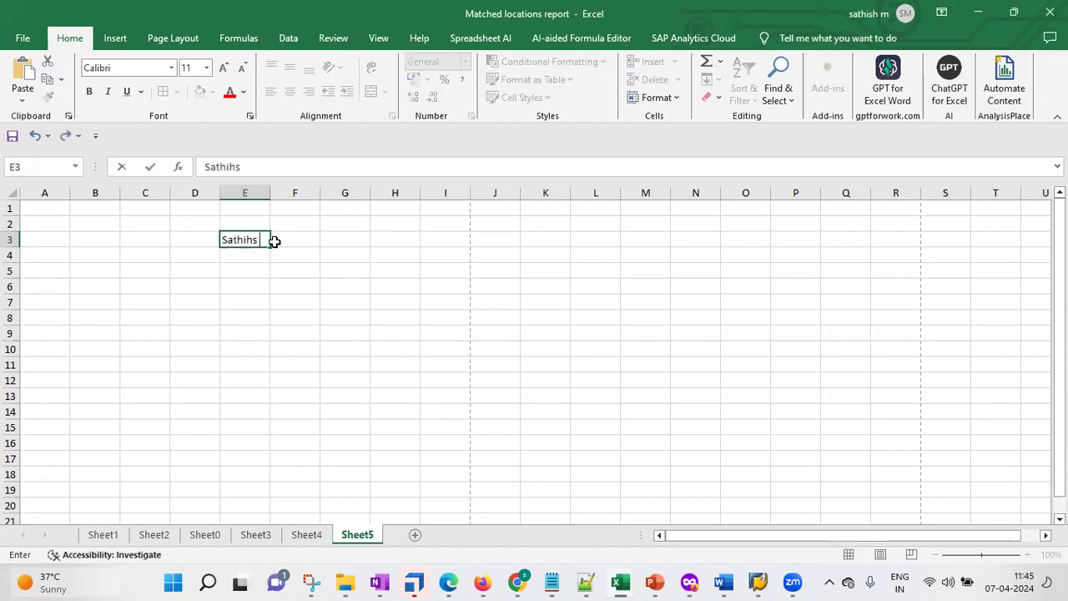
key("BackSpace")
key("BackSpace")
type("sh")
key("Return")
Step: Enter 2000 in cell E5 and IT in cell G5
key("Down")
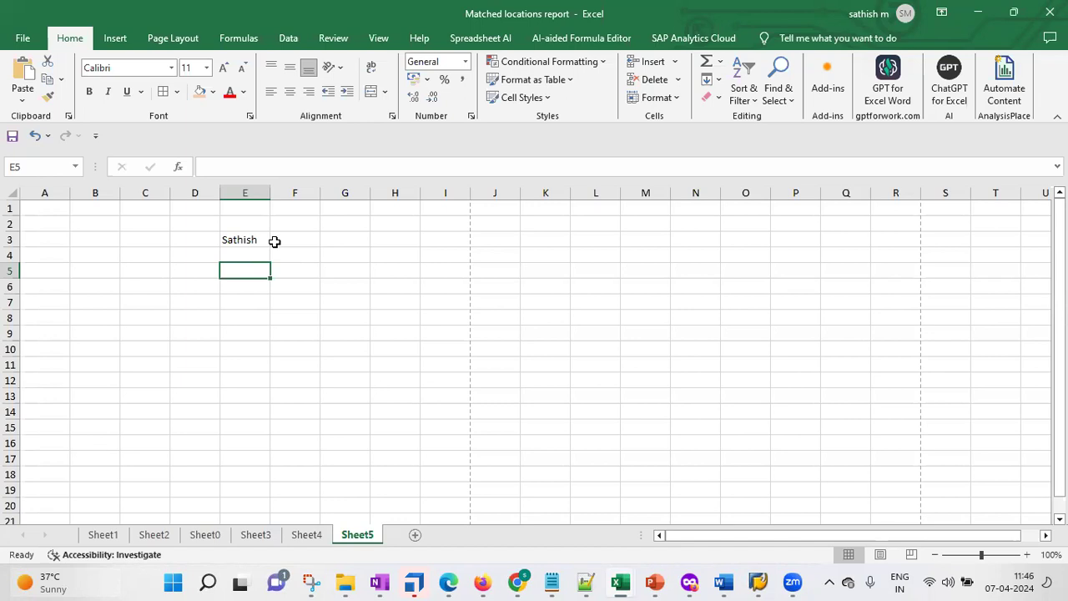
type("200")
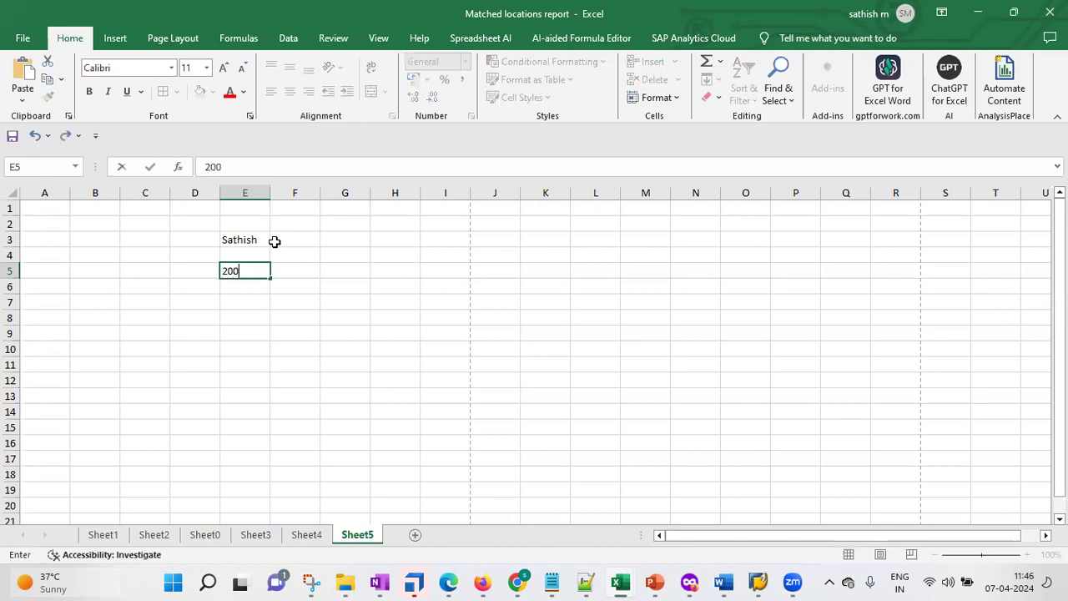
type("0")
key("Return")
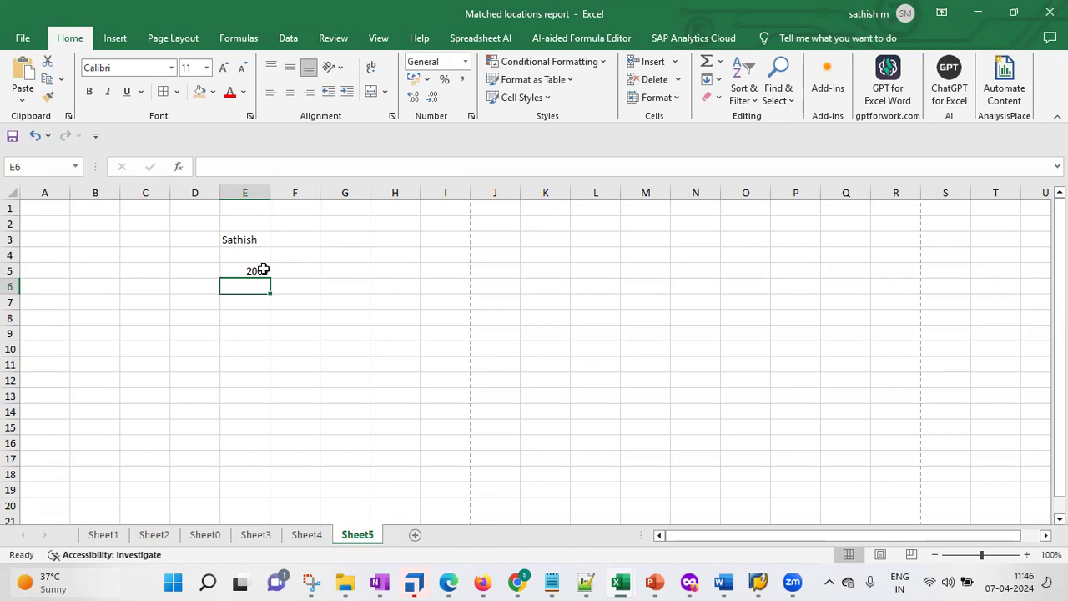
left_click(263, 269)
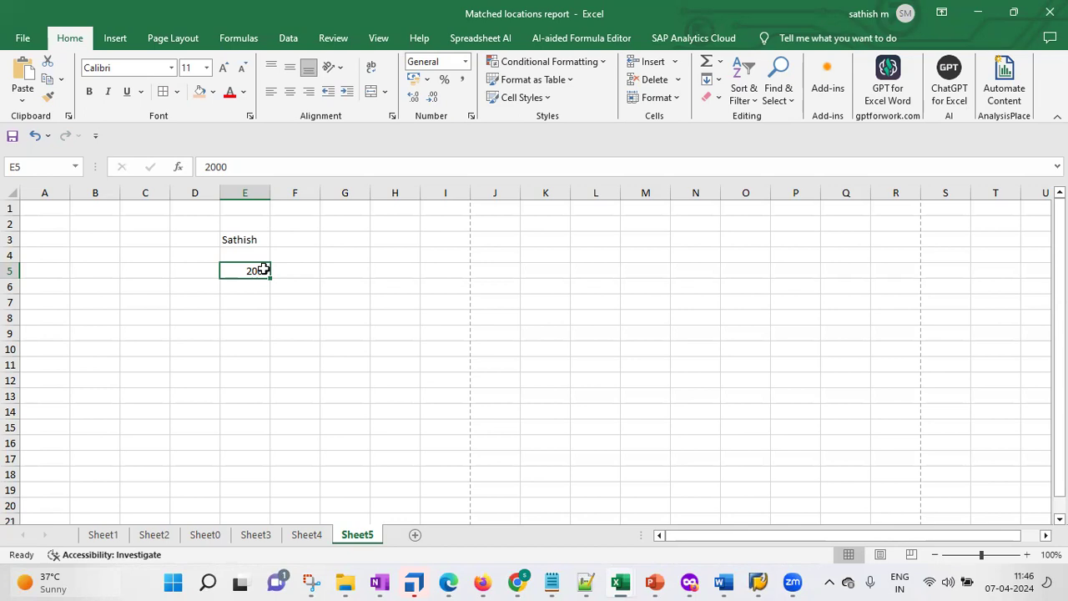
left_click(336, 265)
double_click(340, 265)
type("IT")
key("Return")
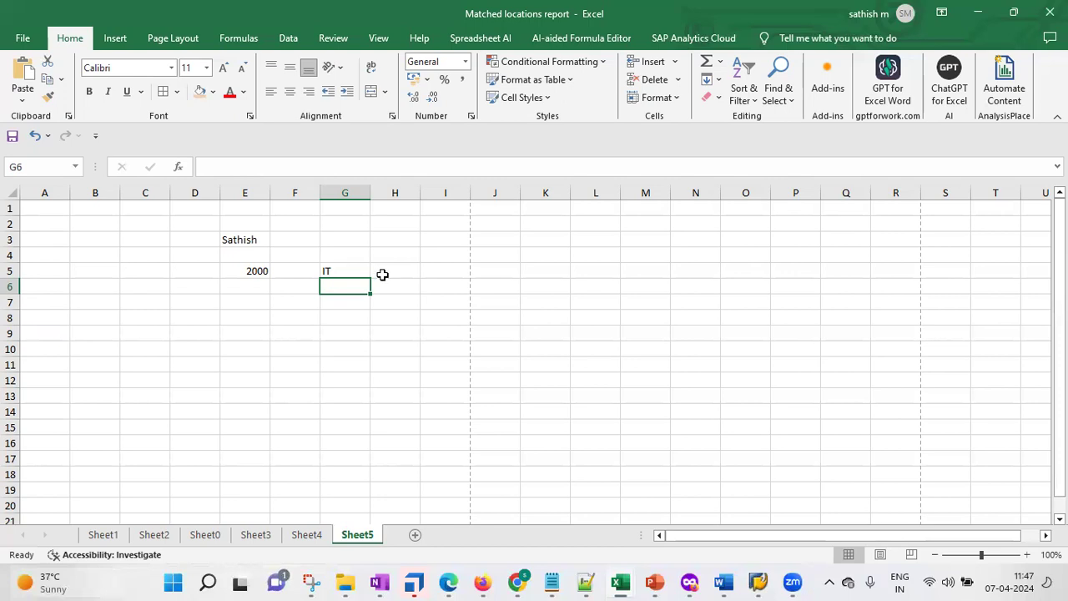
Step: Select cell F8 for the new code
left_click(329, 351)
left_click_drag(235, 240, 344, 263)
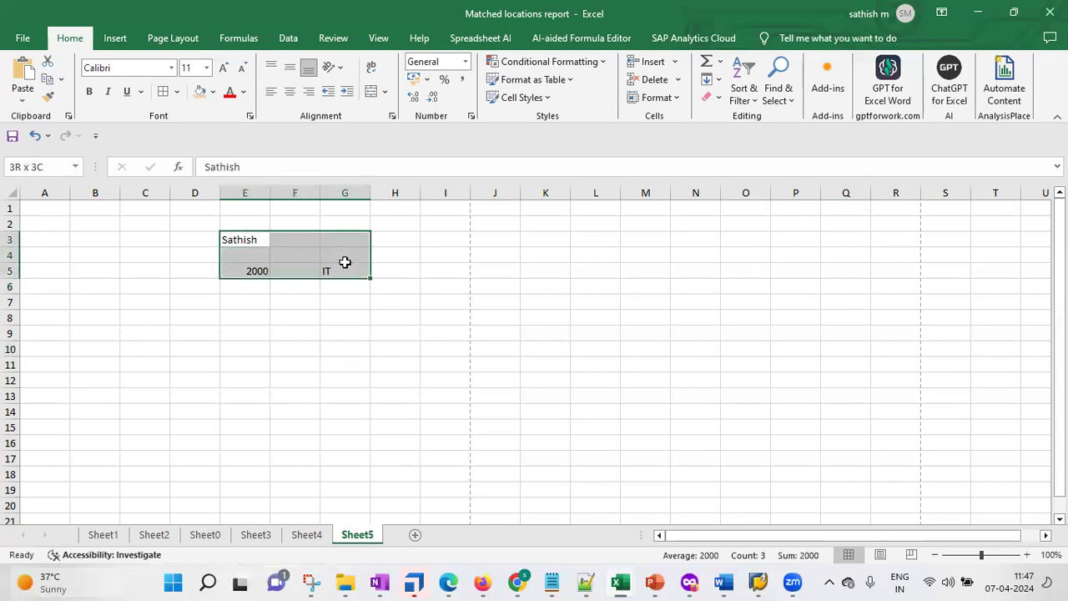
left_click(369, 347)
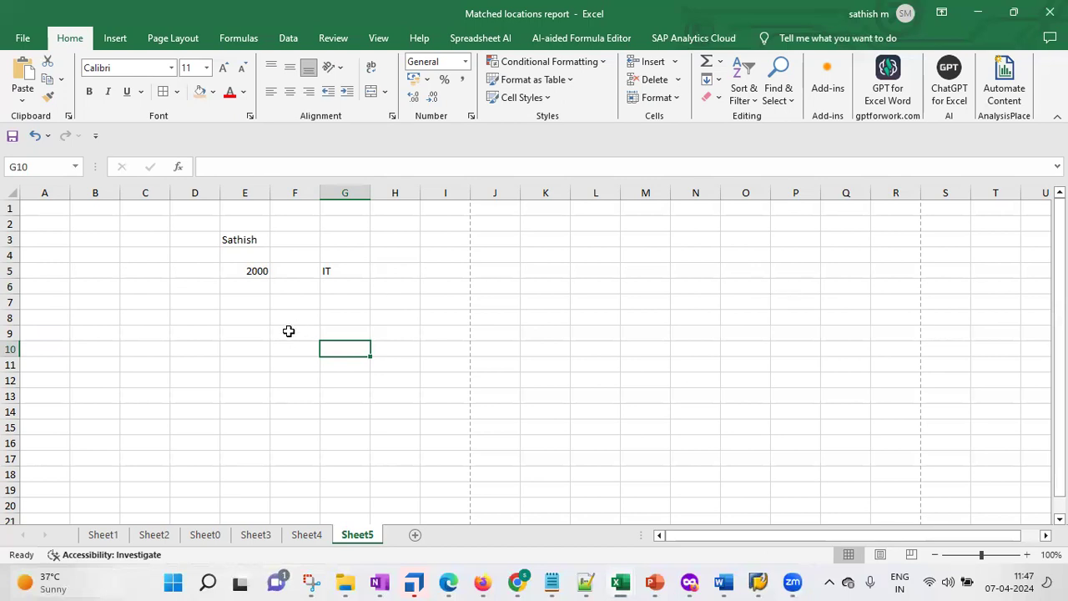
left_click(297, 317)
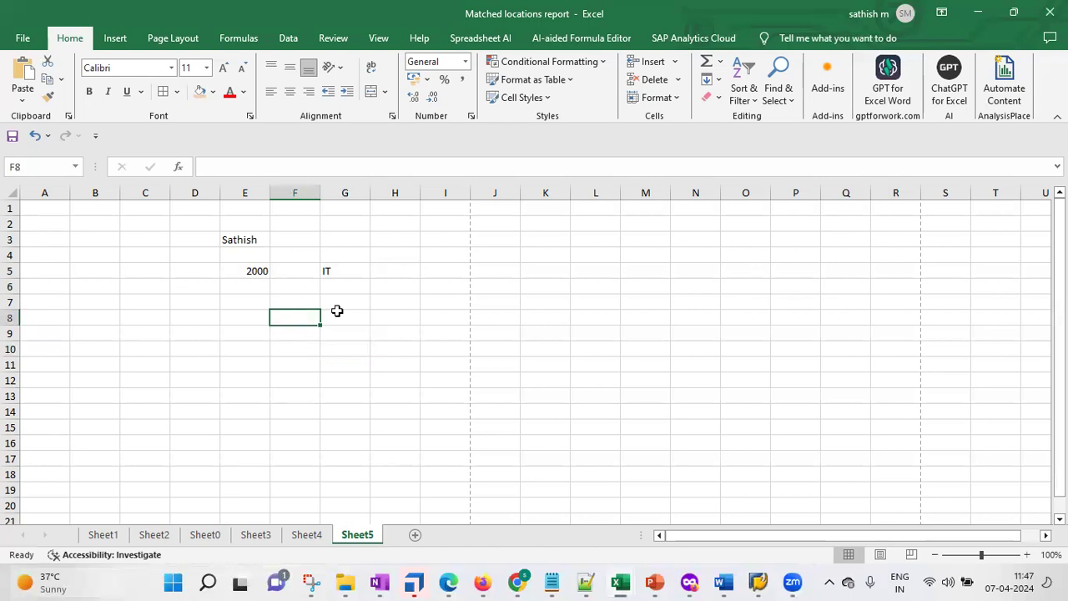
Step: Enter OSM/VIG/2000/IT/204 in F8, dismissing the SAP connection error with No
type("O")
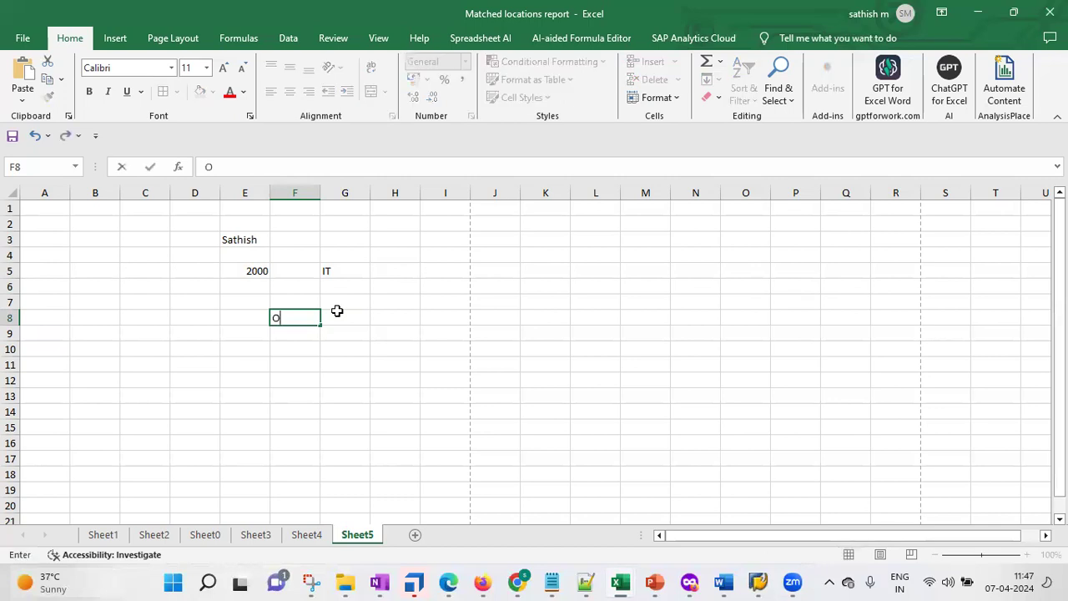
type("SM/")
type("VIG")
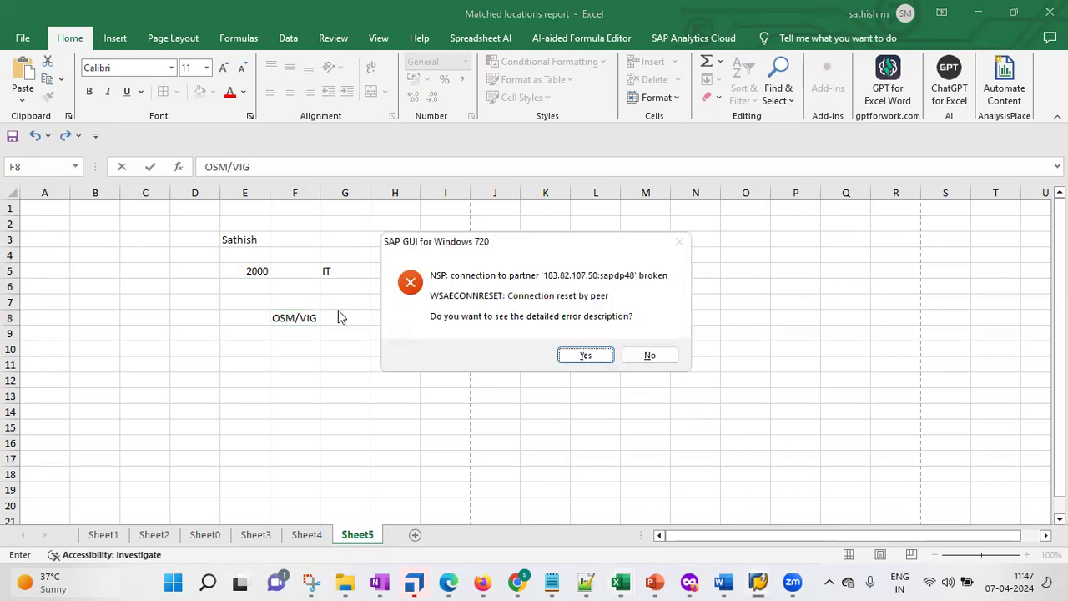
left_click(655, 357)
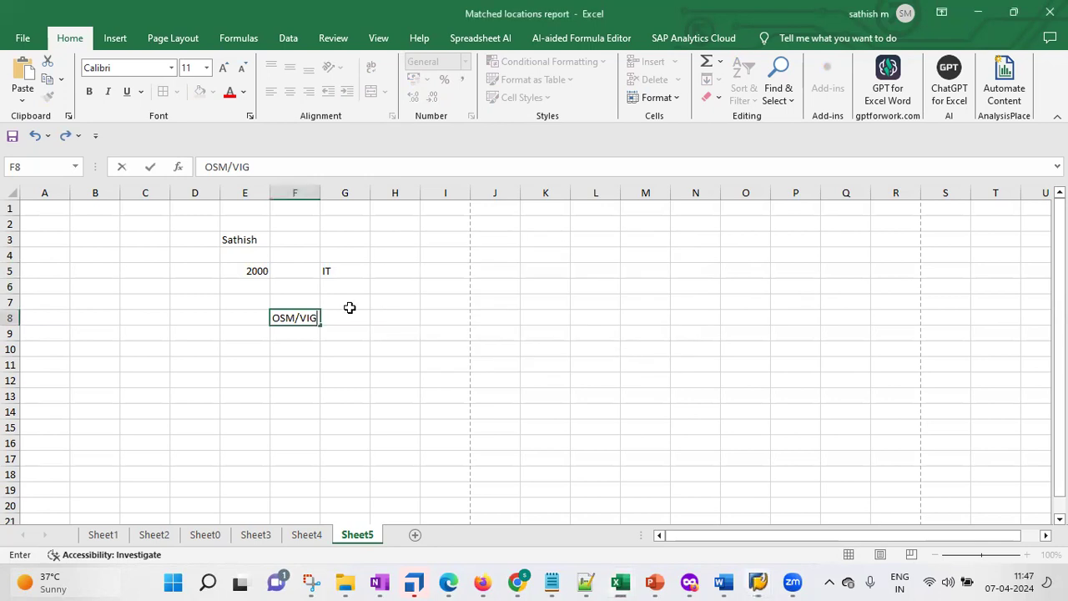
left_click(320, 320)
type("/2000")
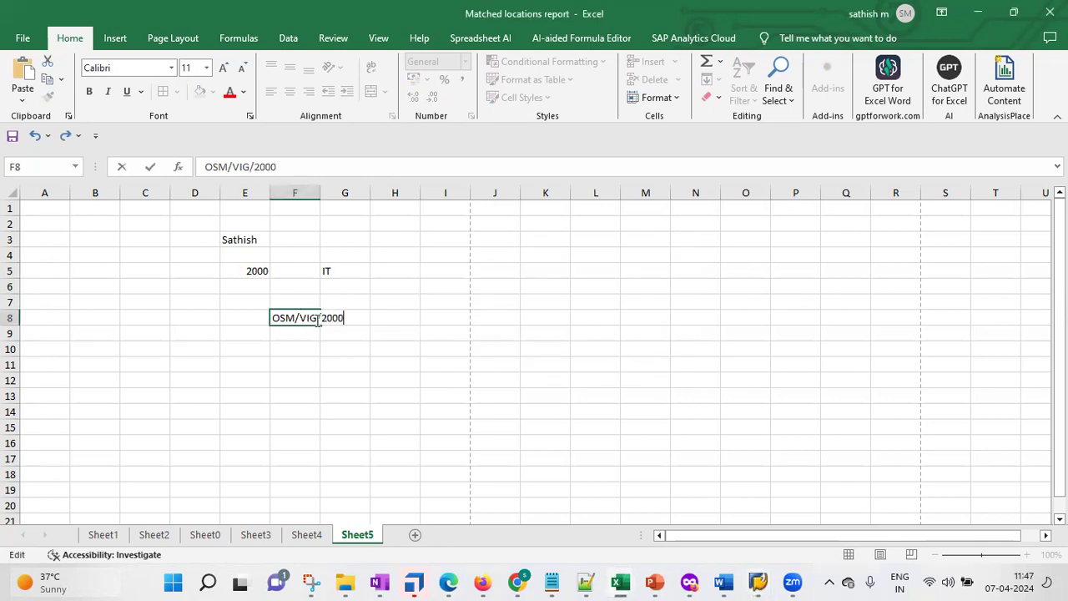
type("/IT/204")
key("shift+Home")
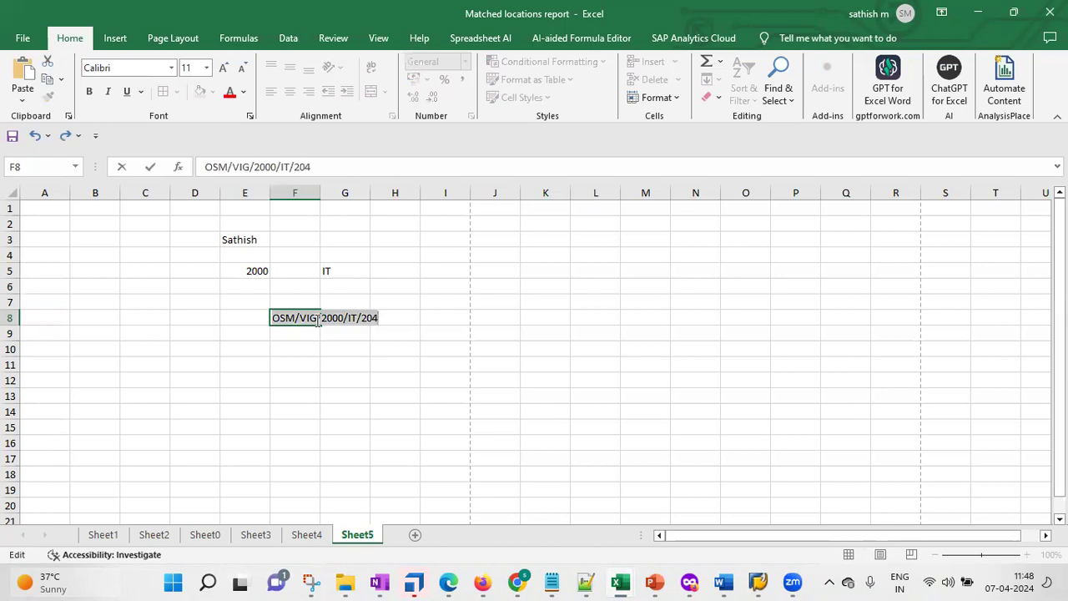
left_click(624, 331)
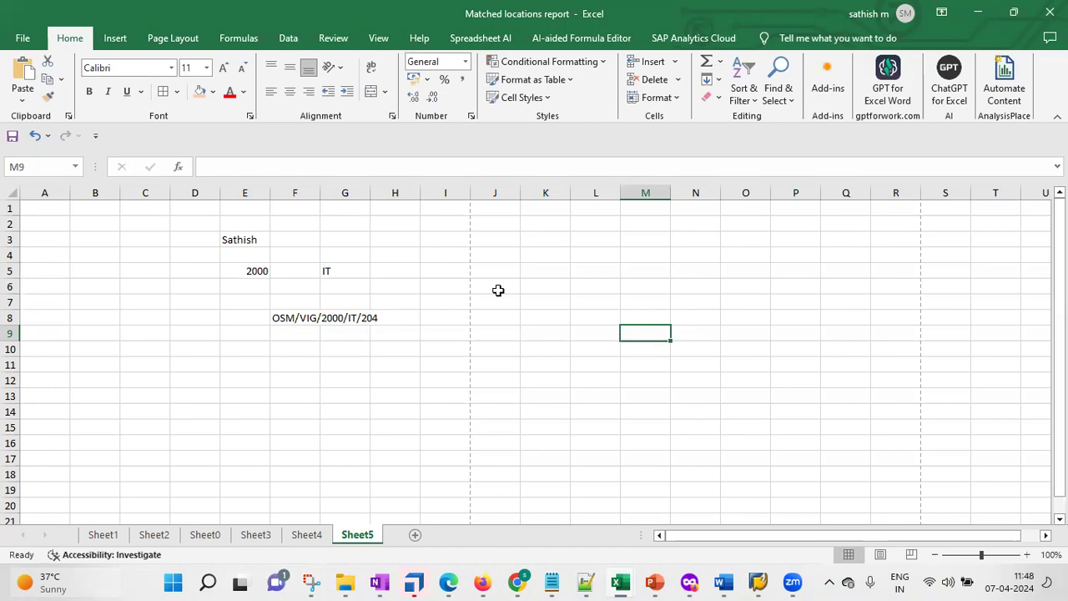
Step: Put 60 in H5 and copy the F8 code
left_click(372, 271)
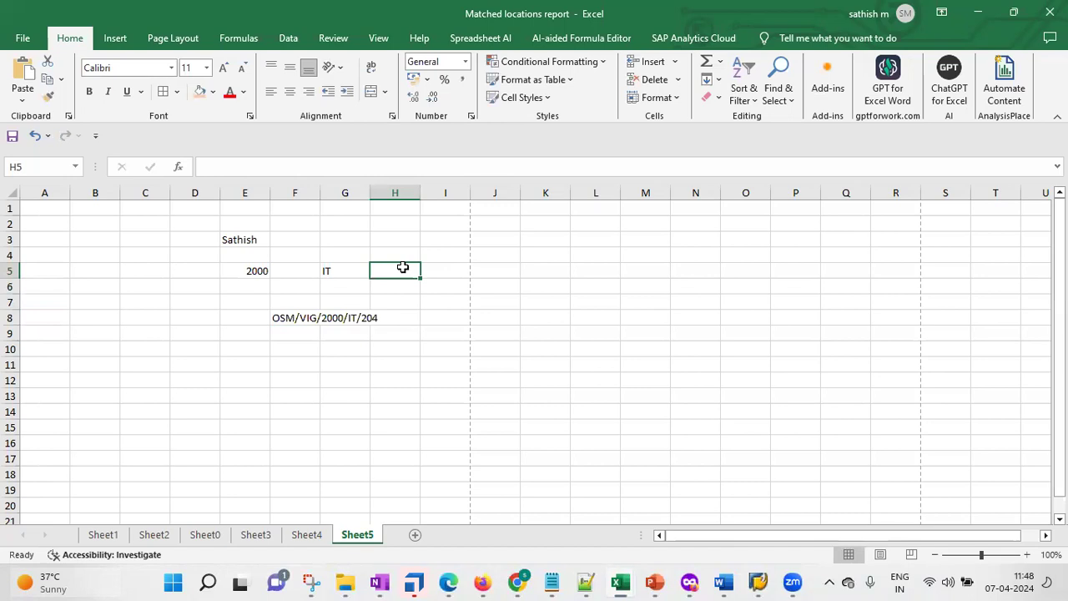
type("60")
key("Return")
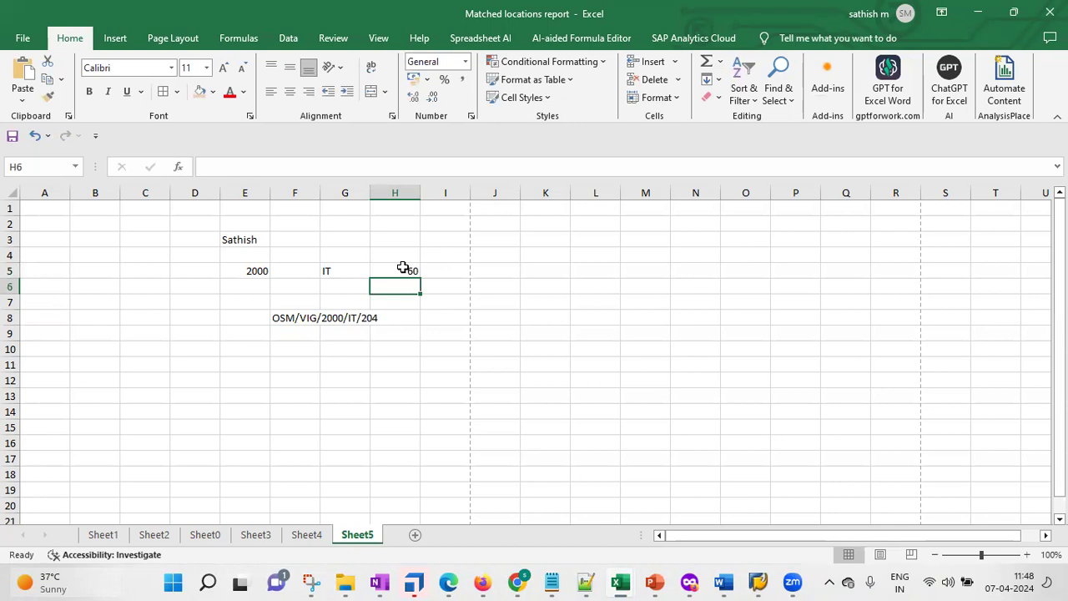
left_click(497, 273)
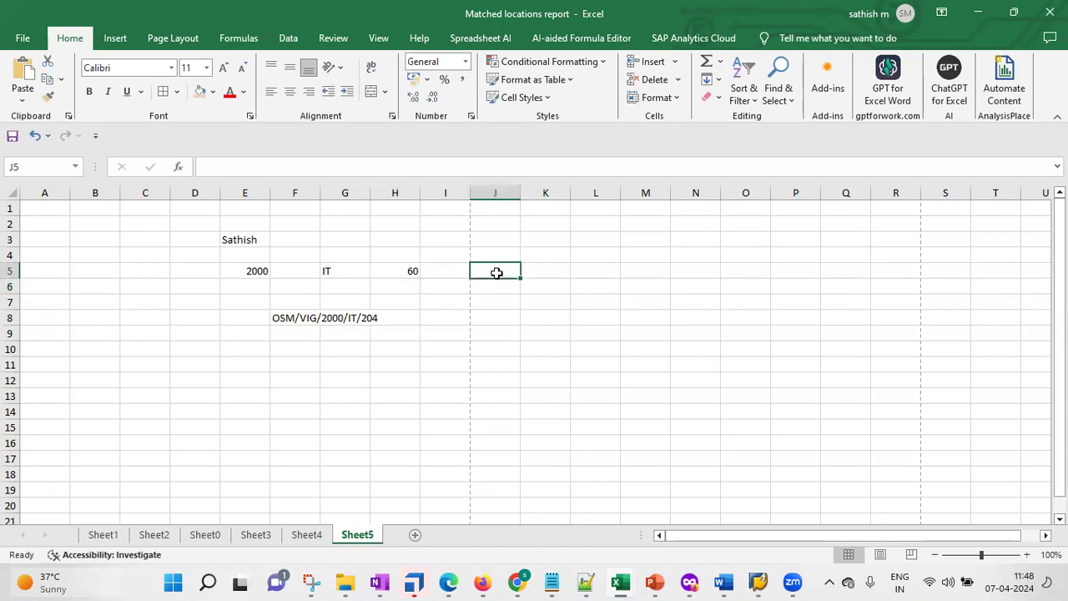
left_click(305, 317)
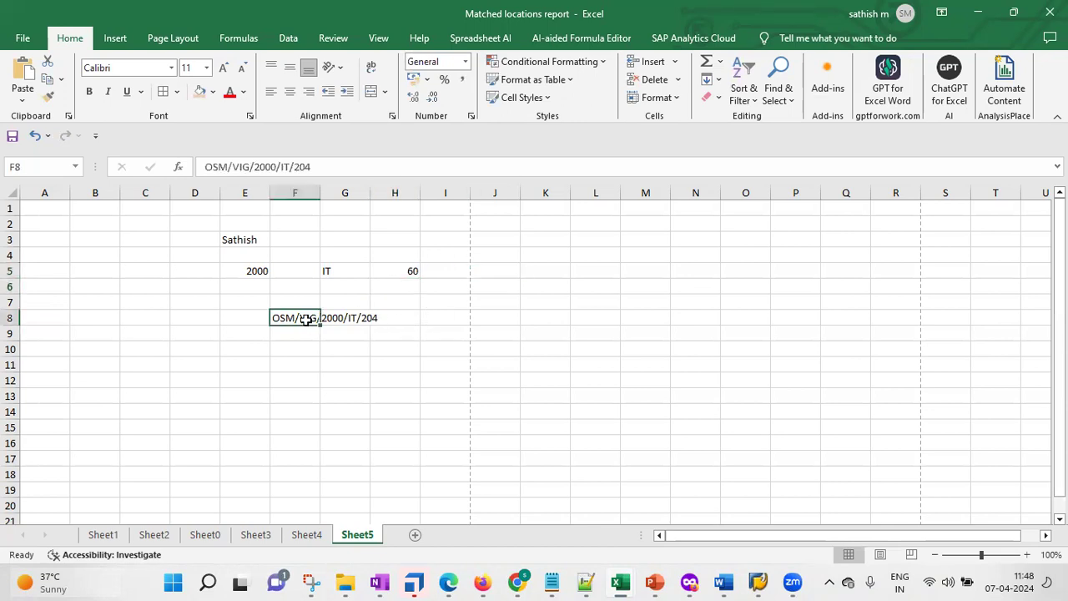
key("ctrl+c")
left_click(541, 273)
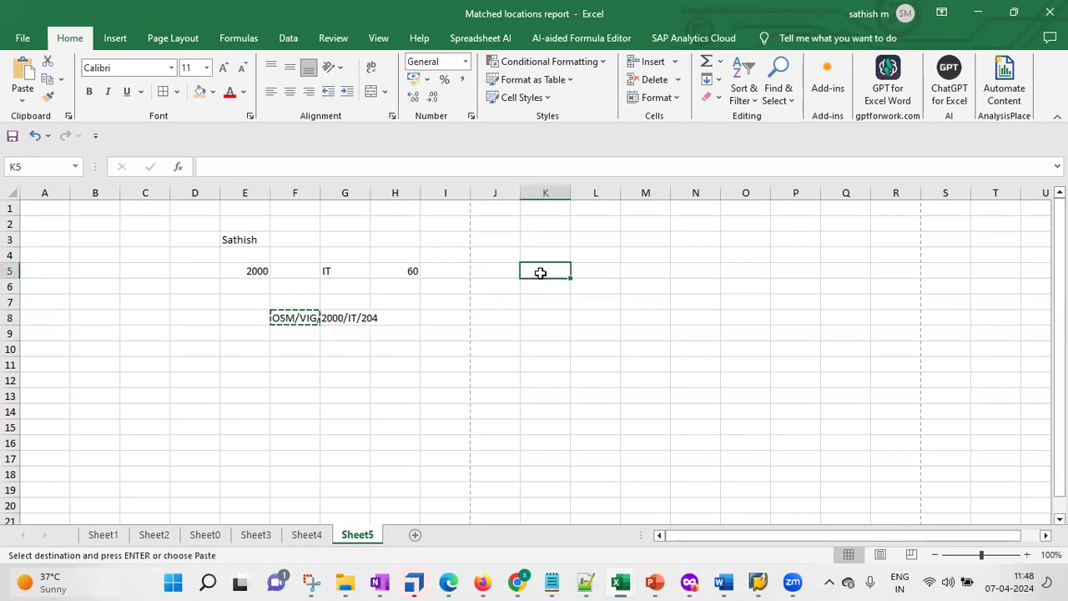
Step: Paste the code into K5, widen column K, and fill codes /204 through /216 to K17
key("ctrl+v")
left_click_drag(572, 193, 722, 199)
left_click_drag(722, 286, 723, 463)
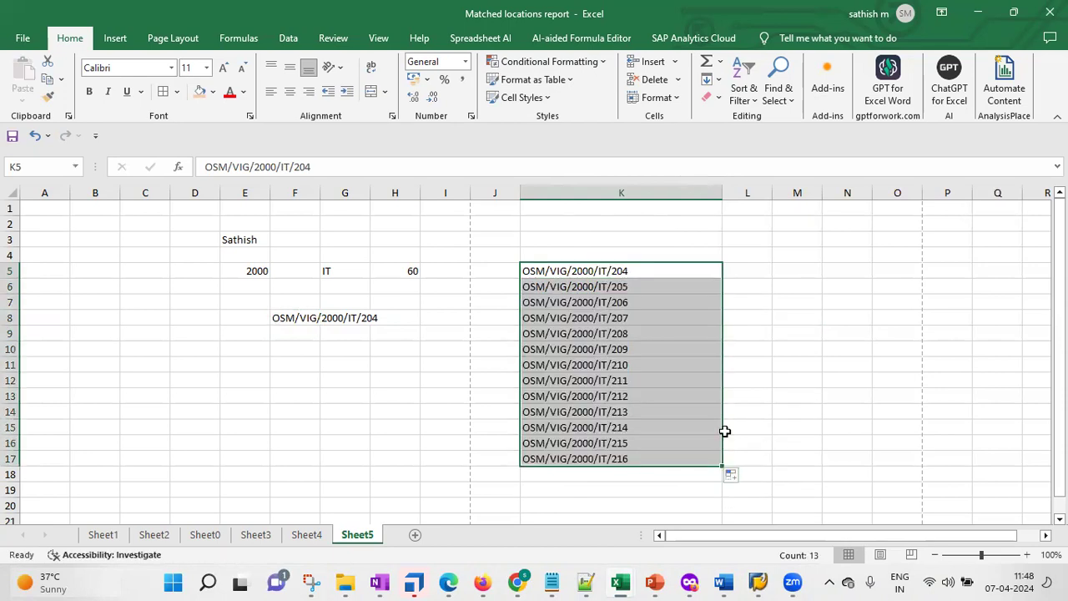
left_click(788, 334)
left_click(678, 275)
Step: Type nine first names down cells L5 to L13
left_click(748, 265)
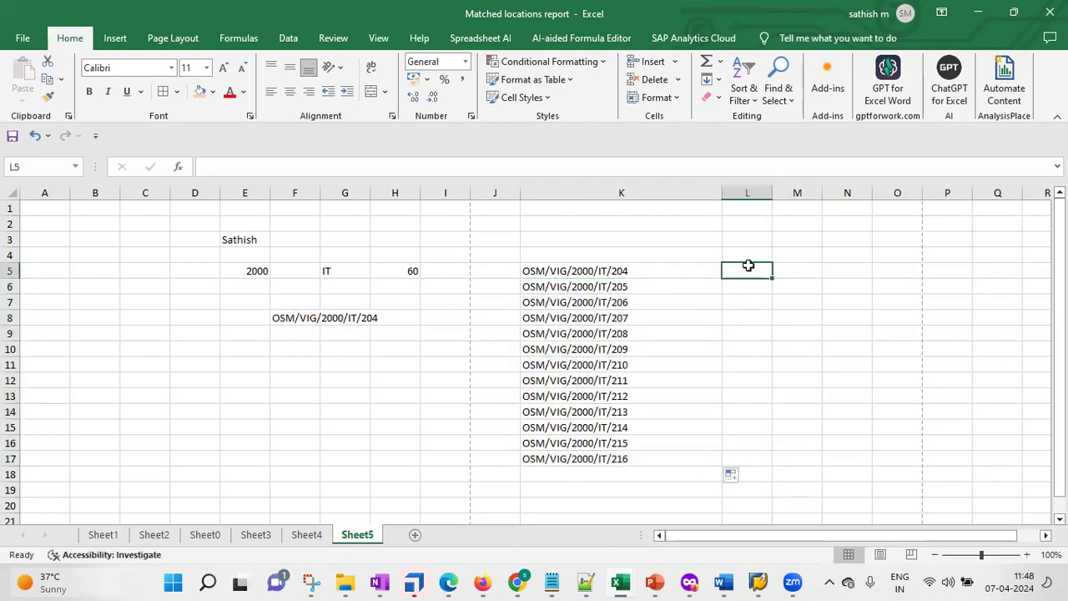
type("sathish")
key("Return")
type("ramehs")
key("Return")
type("rajesh")
key("Return")
type("rakesh")
key("BackSpace")
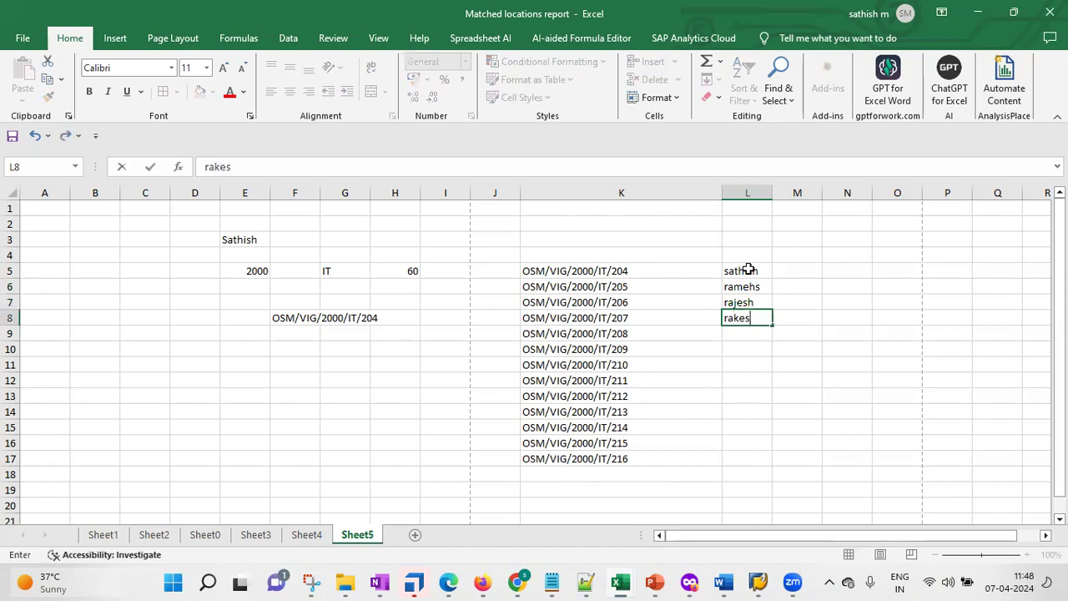
type("h")
key("Return")
type("venu")
key("Return")
type("gopi")
key("Return")
type("suresh")
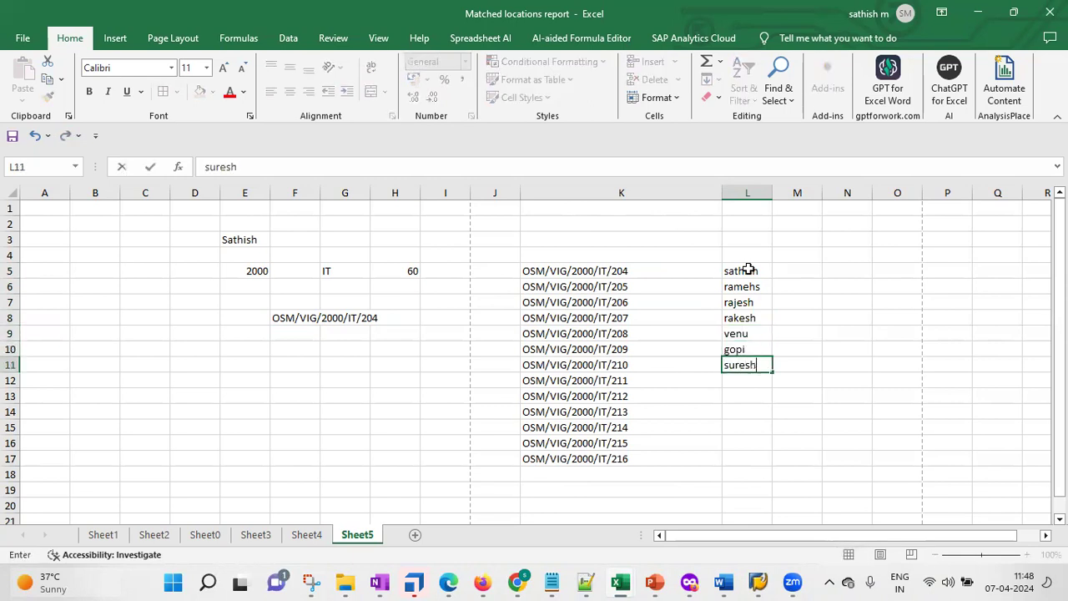
key("Return")
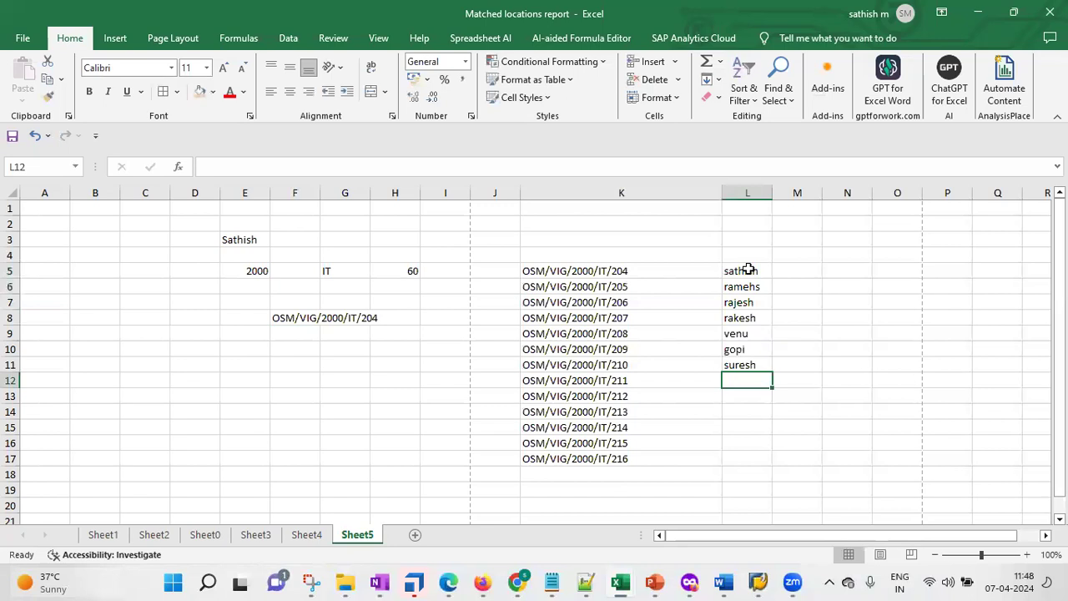
type("harsih")
key("Return")
type("laxmi")
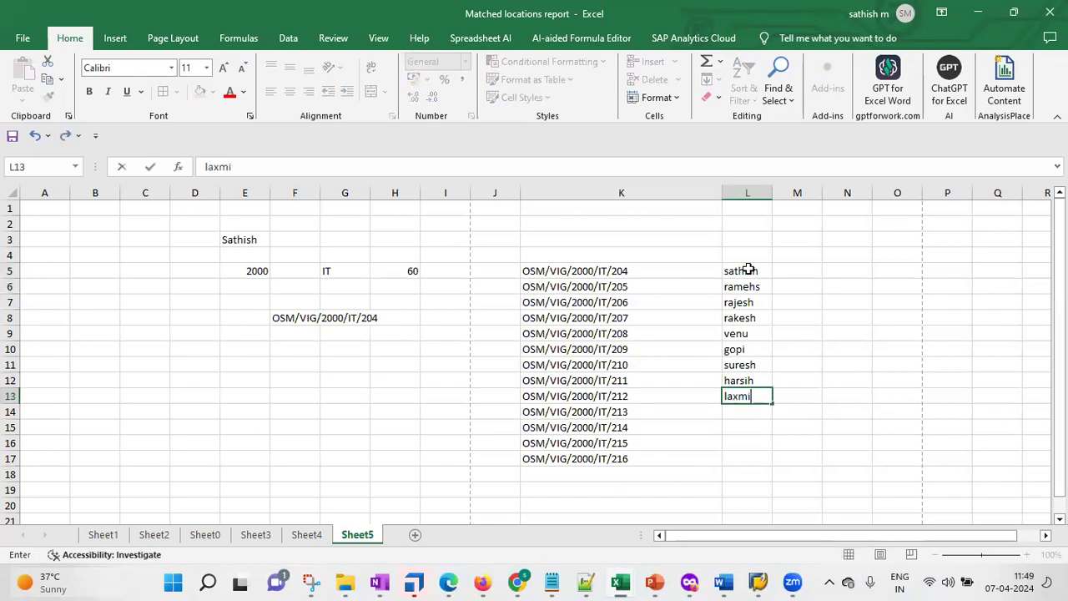
key("Return")
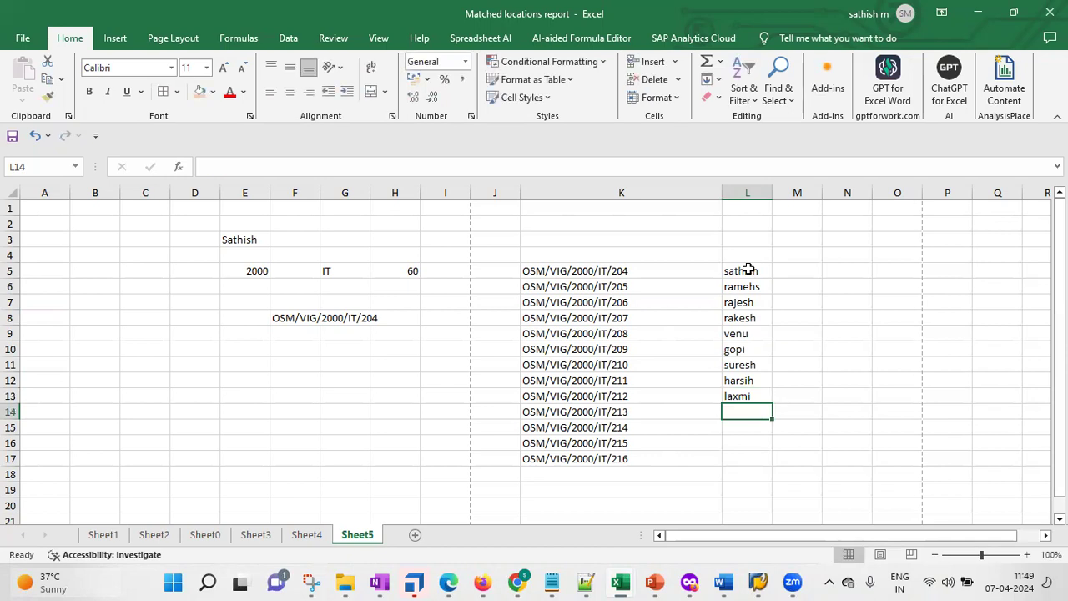
Step: Copy the OSM/VIG/2000/IT/204 code text from cell K5
left_click(614, 243)
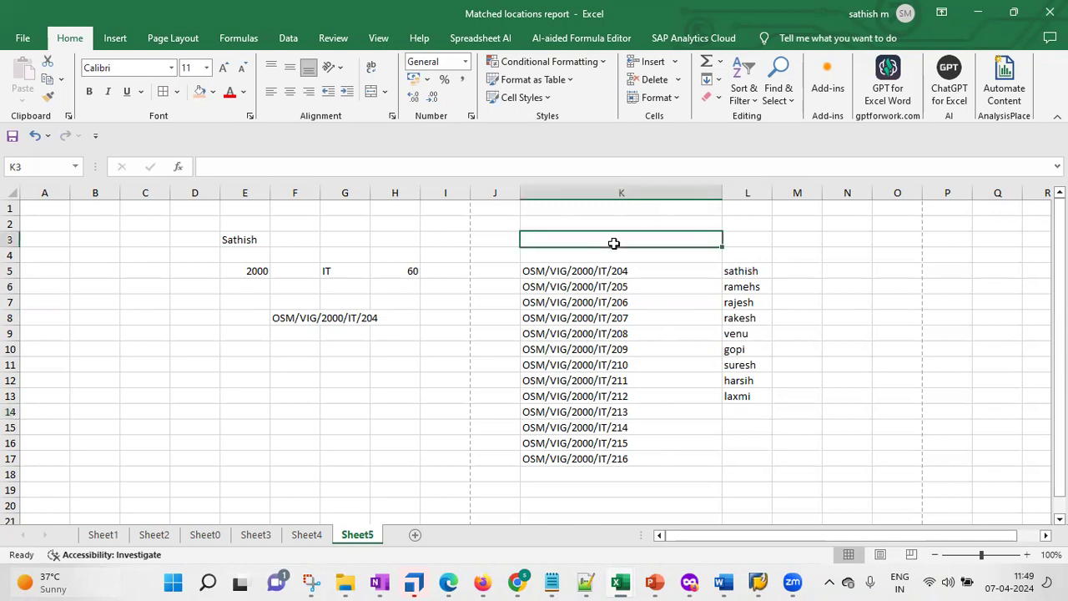
left_click(642, 269)
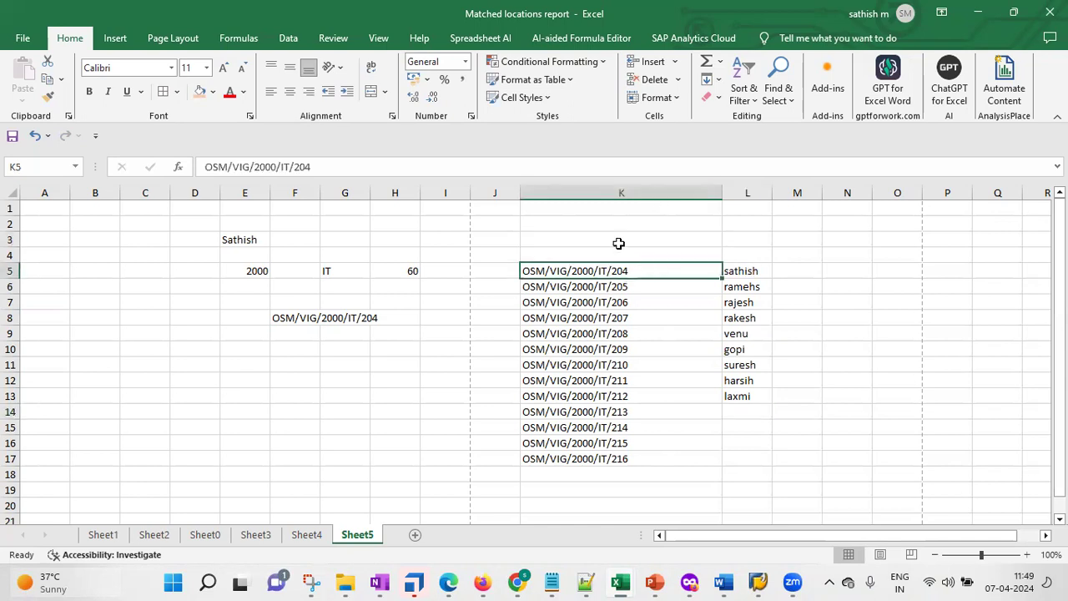
left_click(618, 242)
left_click(632, 268)
left_click(639, 254)
left_click(624, 223)
double_click(644, 269)
key("shift+Home")
key("ctrl+c")
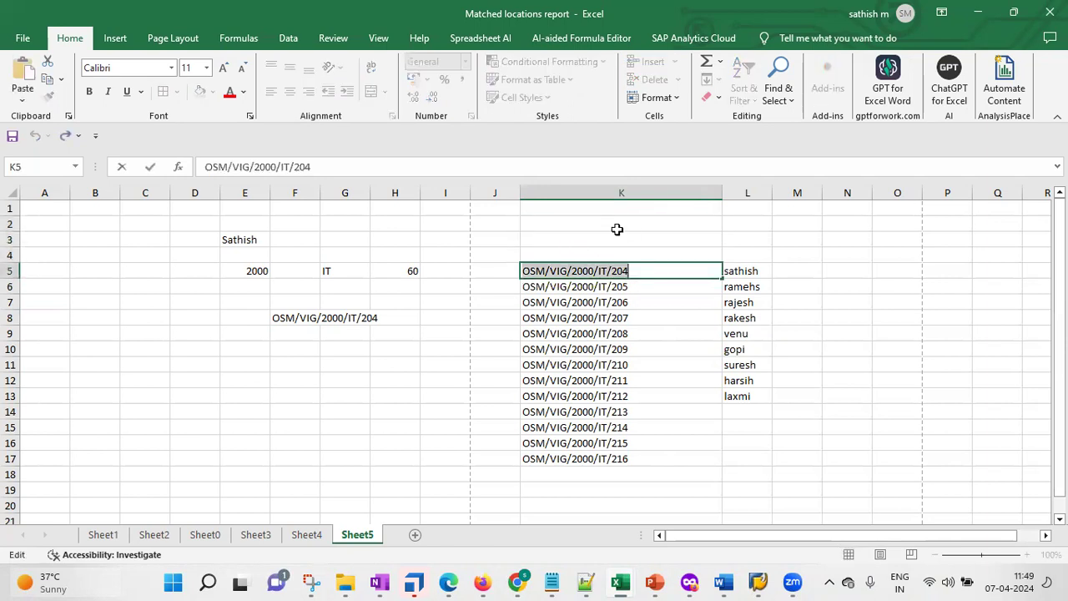
Step: Set cell K2 to OSM/VIG/2000/IT/201
left_click(617, 225)
double_click(618, 225)
key("ctrl+v")
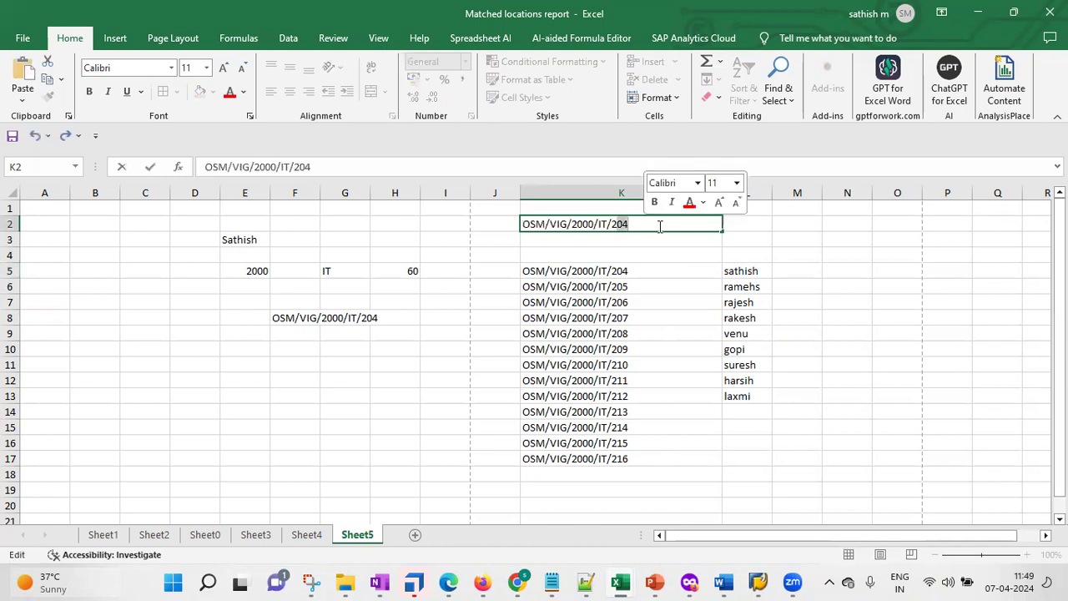
key("BackSpace")
type("1")
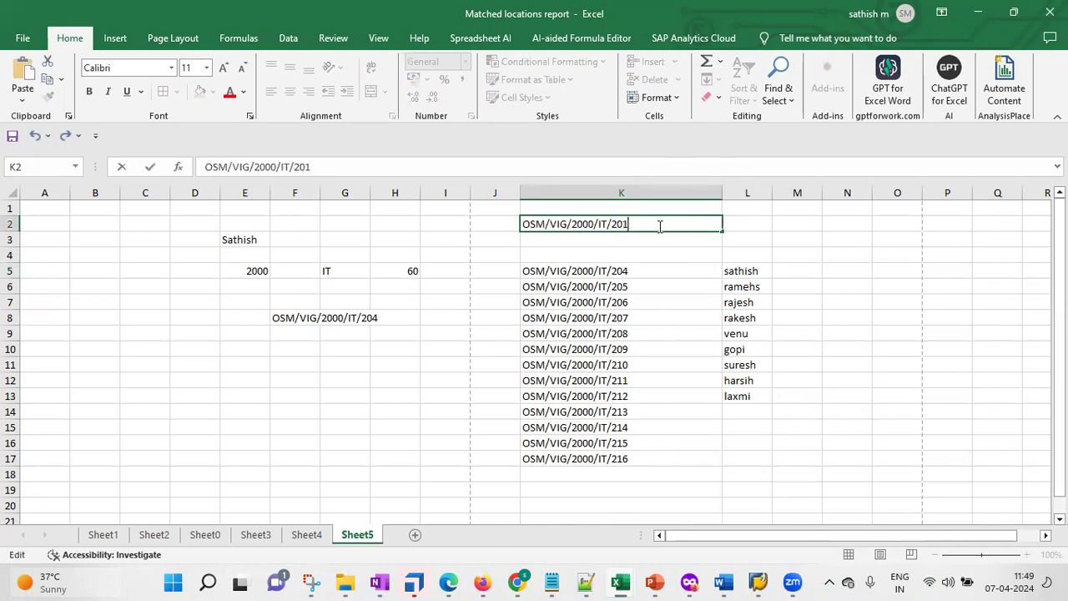
left_click(753, 224)
Step: Set L2 to OSM/VIG/2000/IT/260 and widen column L to fit it
double_click(752, 224)
key("ctrl+v")
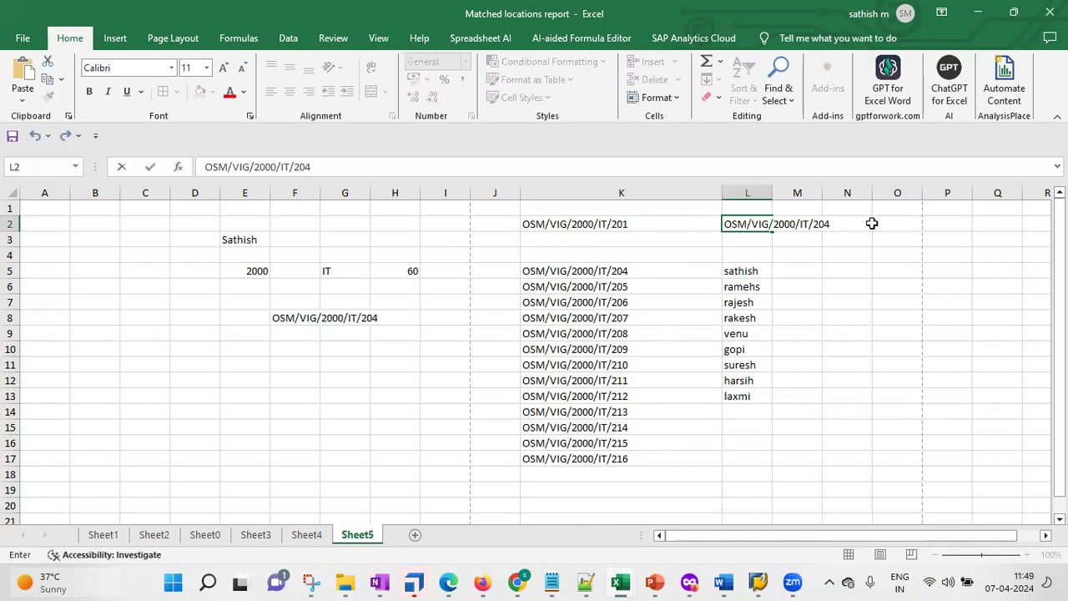
key("BackSpace")
key("BackSpace")
type("60")
key("Return")
left_click_drag(773, 193, 889, 193)
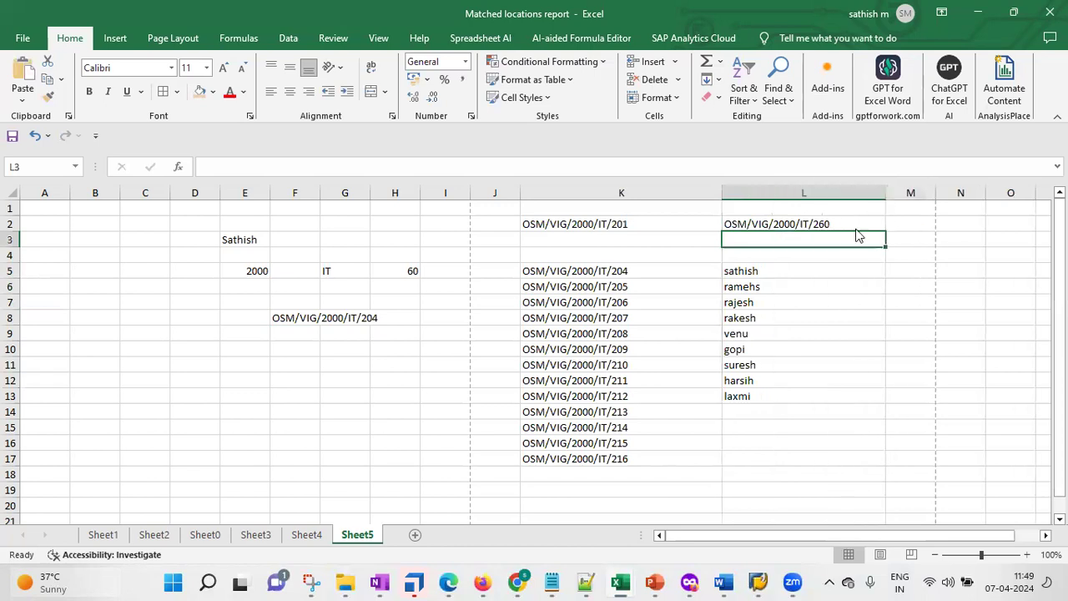
left_click(859, 224)
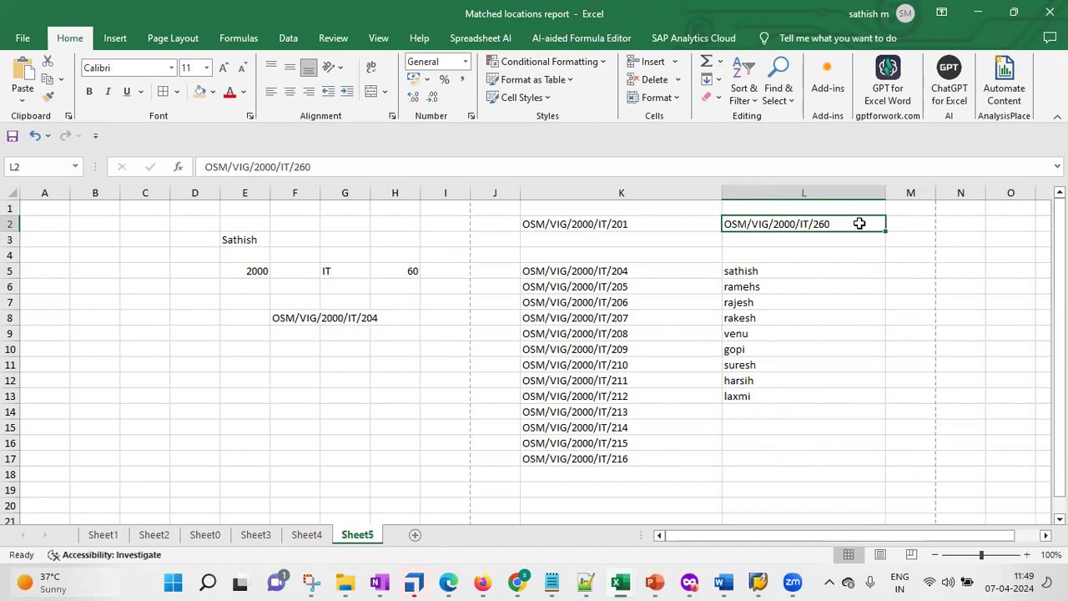
left_click(758, 582)
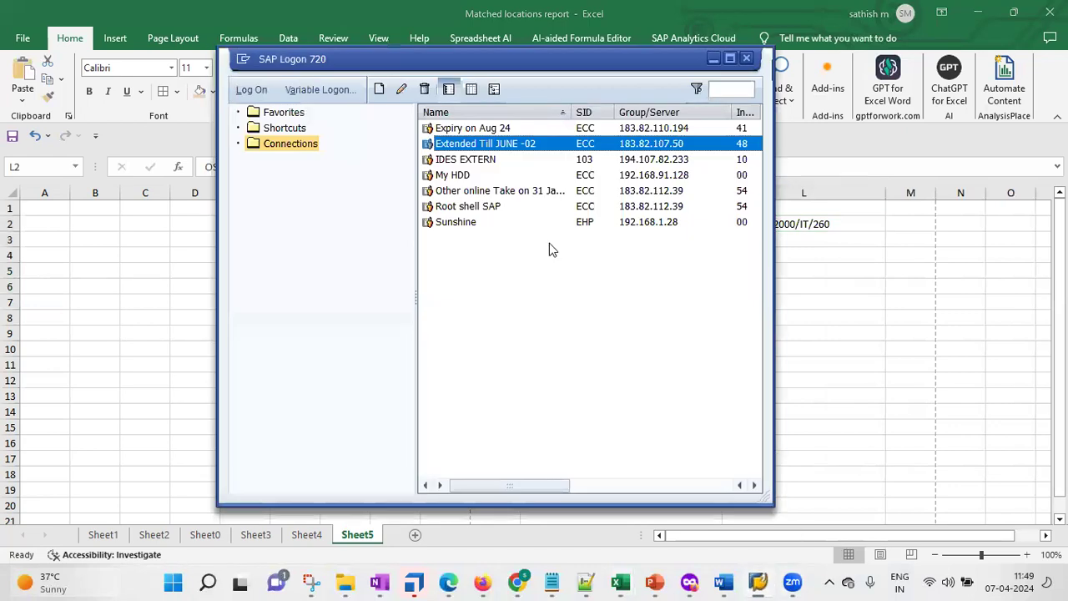
Step: Log on to Extended Till JUNE -02 client 800 with the saved user and password
double_click(493, 147)
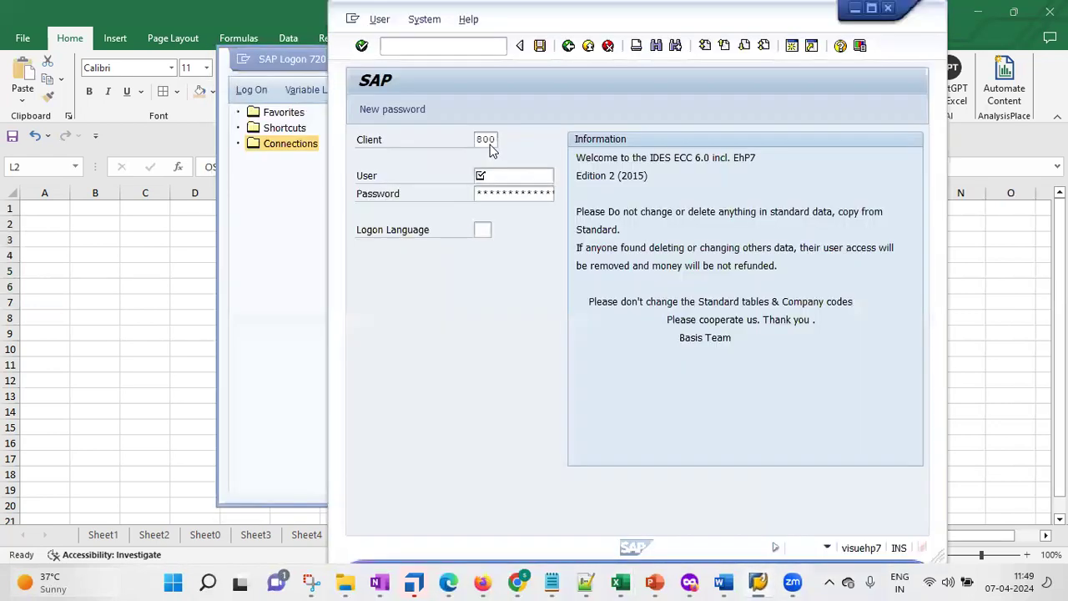
left_click(501, 177)
left_click(500, 190)
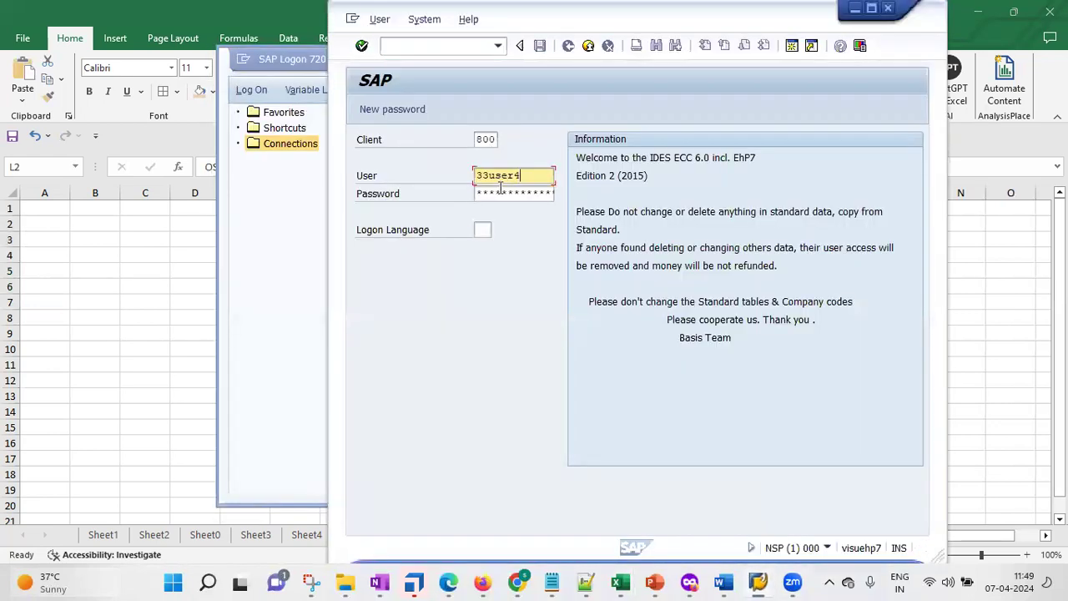
type("*******")
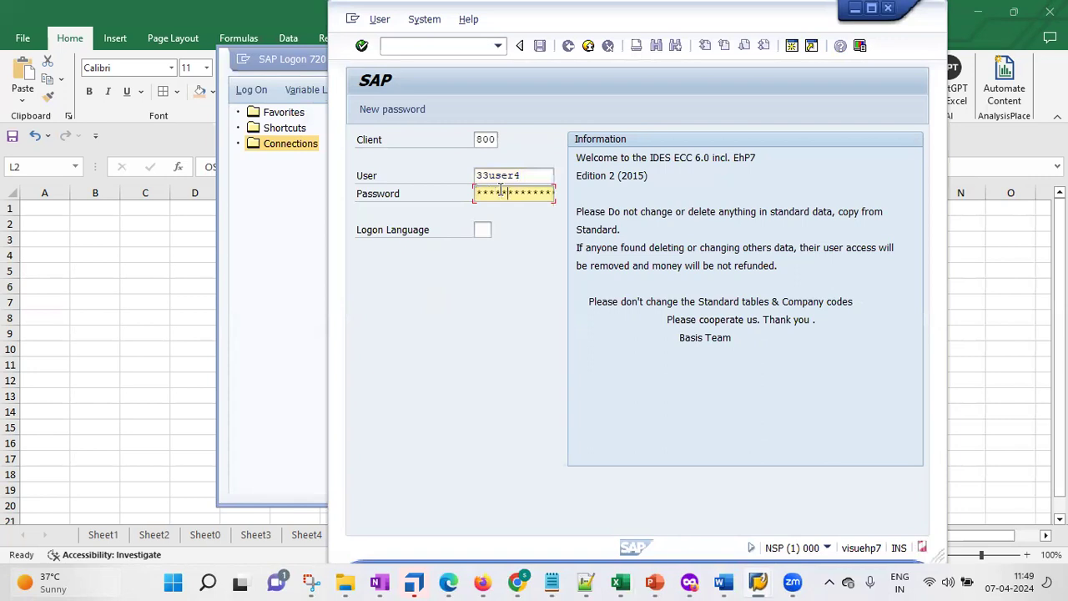
type("*")
key("Return")
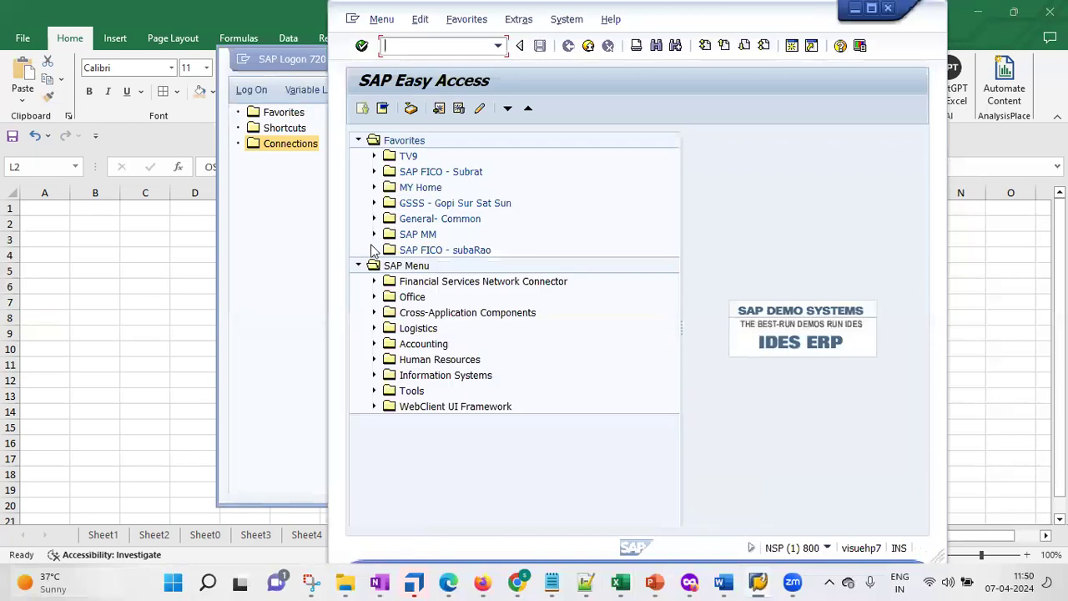
Step: Open OBD3 Vendor Account Groups from GSSS > Master Data > Vendor Master Data > Pre -Request
left_click(374, 202)
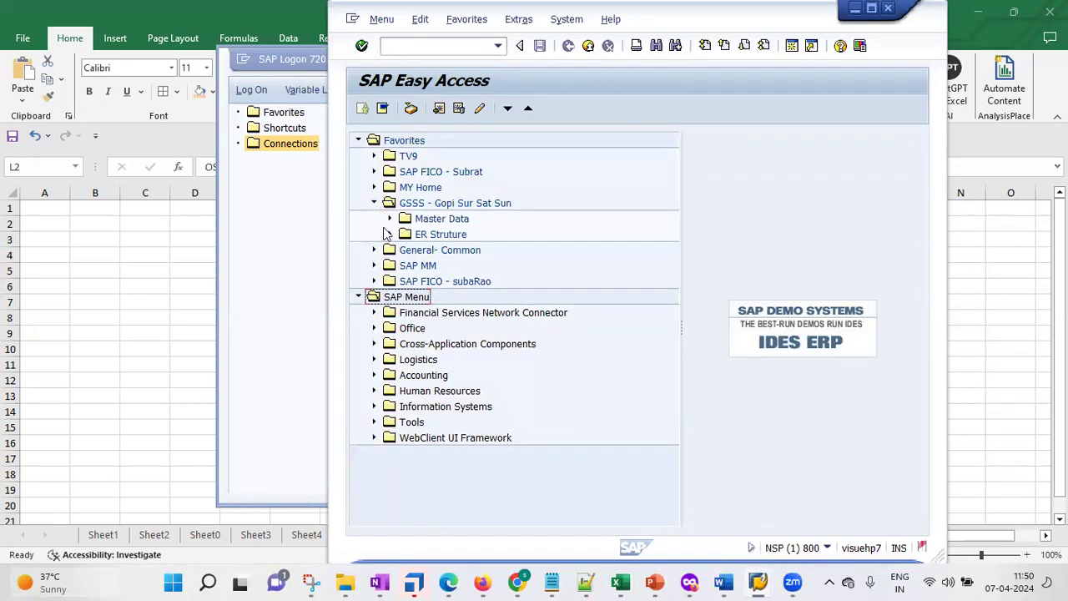
left_click(389, 217)
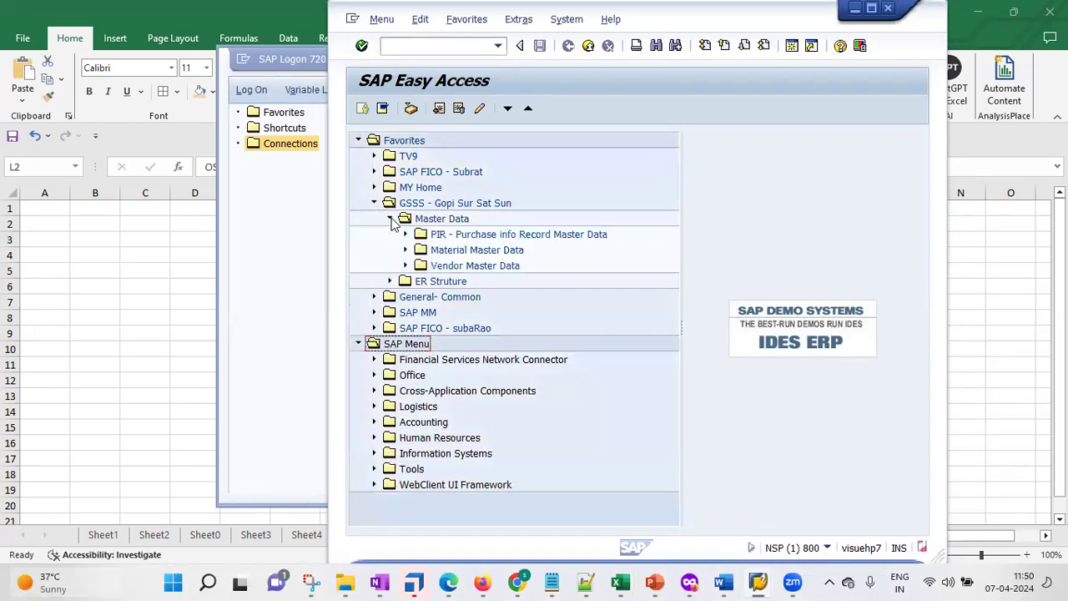
left_click(406, 265)
left_click(421, 281)
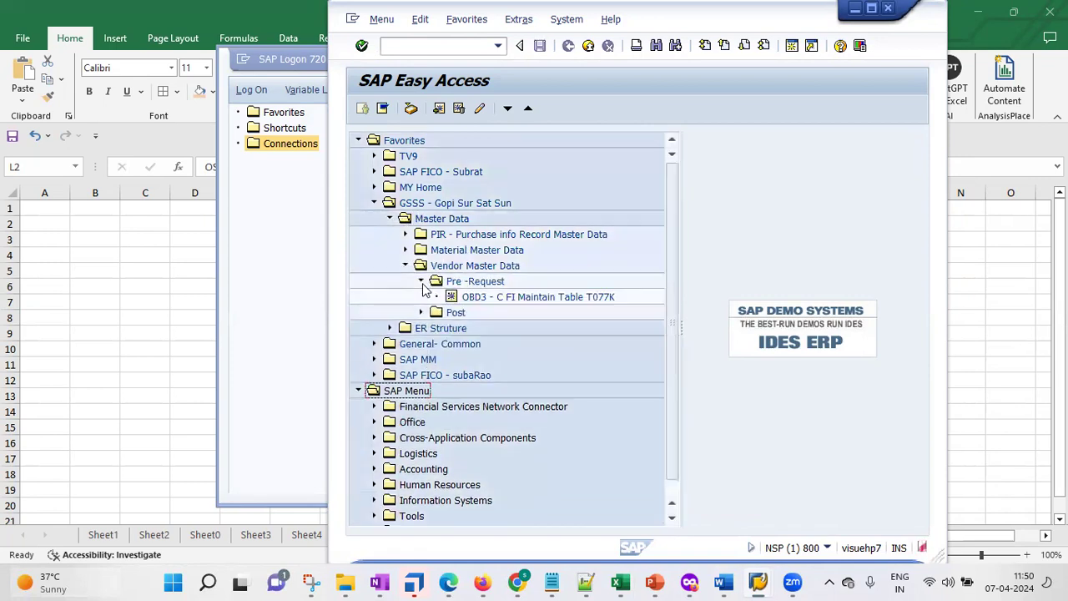
left_click(560, 299)
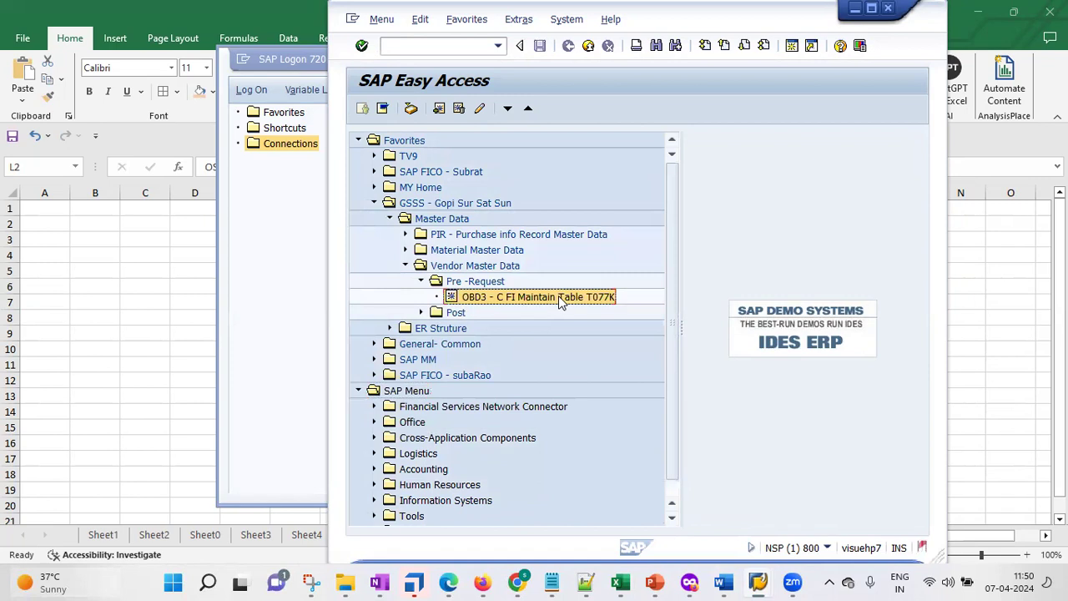
double_click(558, 297)
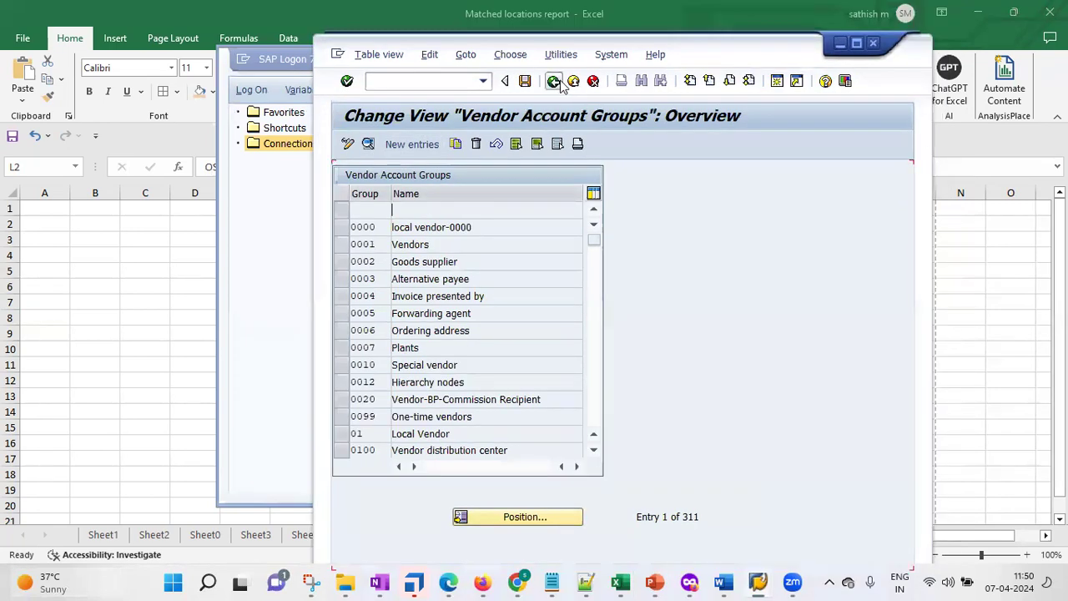
Step: Go back to SAP Easy Access and bring up the Pre -Request folder's context menu
left_click(555, 81)
left_click(468, 319)
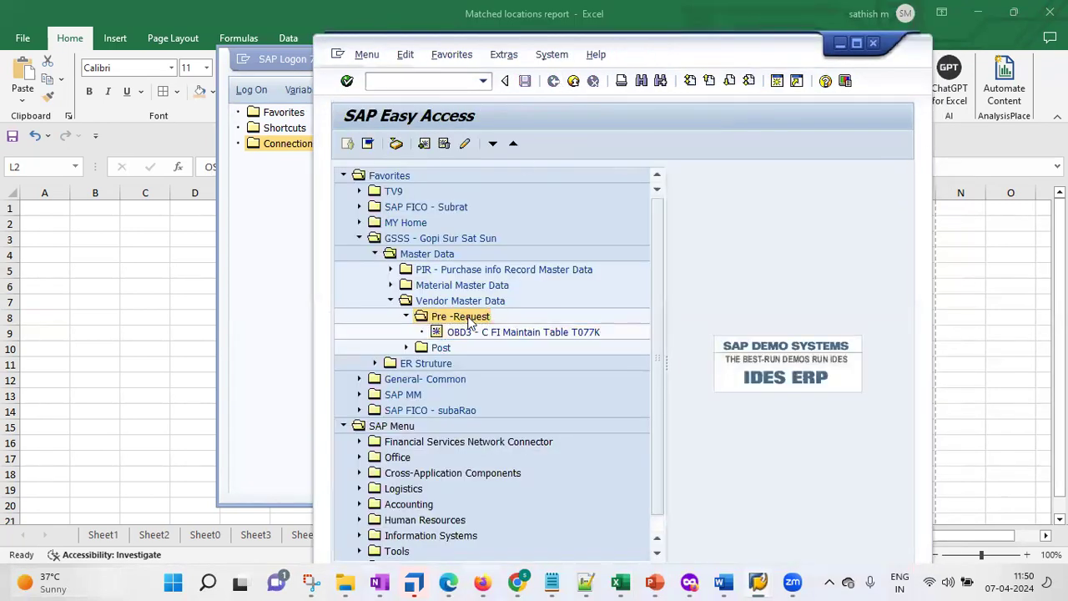
right_click(470, 322)
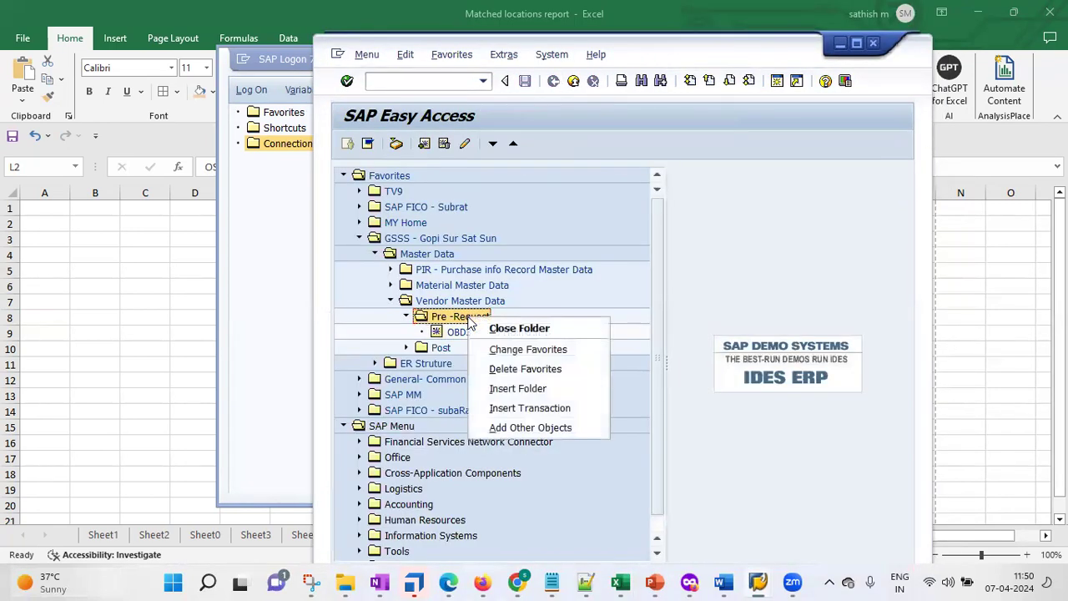
Step: Add XKN1 to the Pre-Request favorites, launch it, and display the vendor number range intervals
left_click(546, 409)
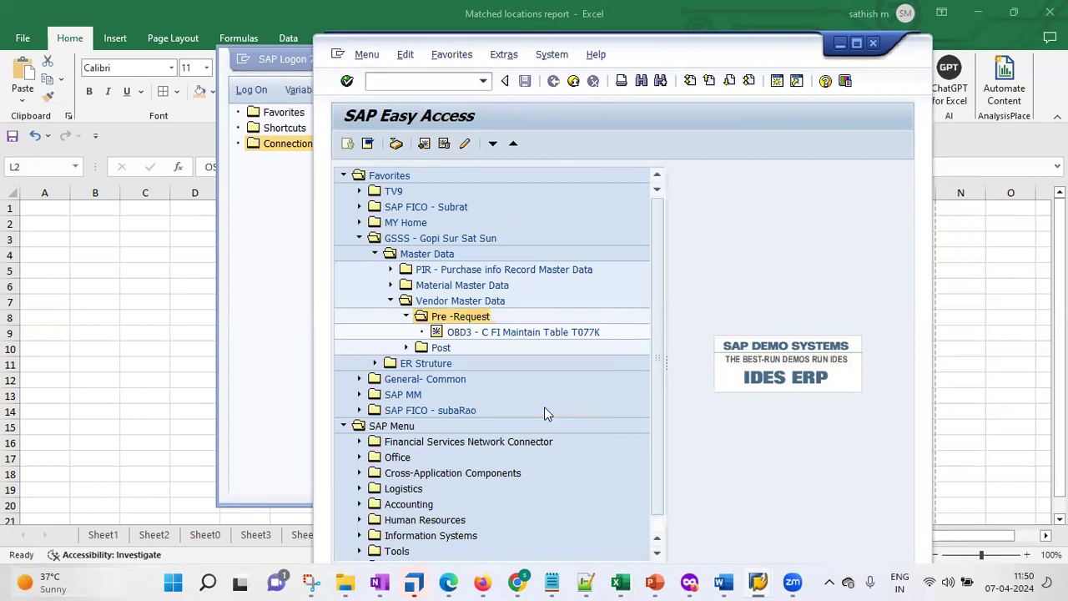
type("xkn1")
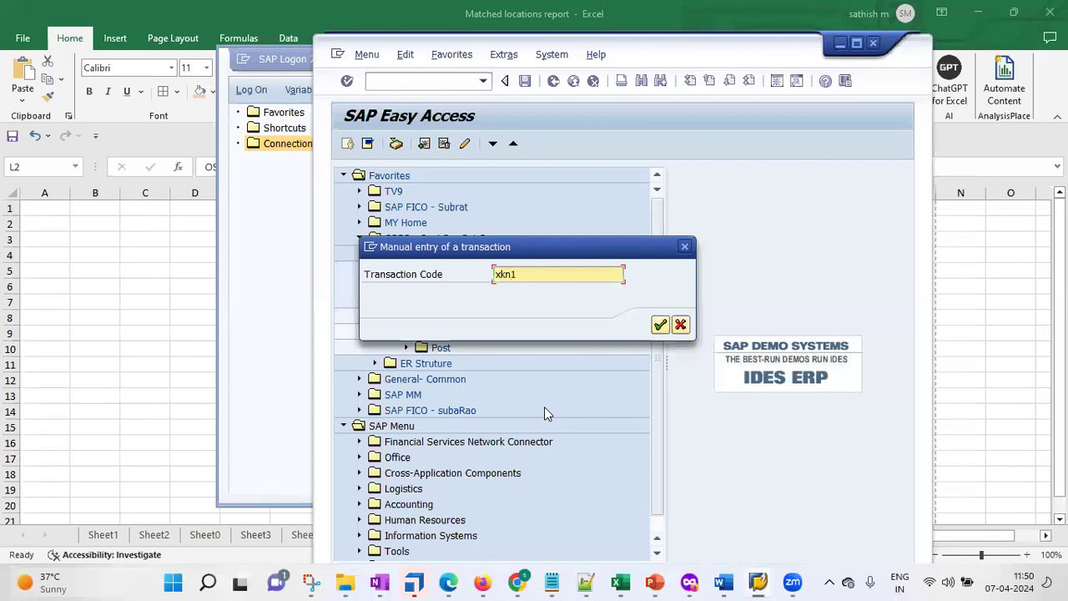
left_click(659, 325)
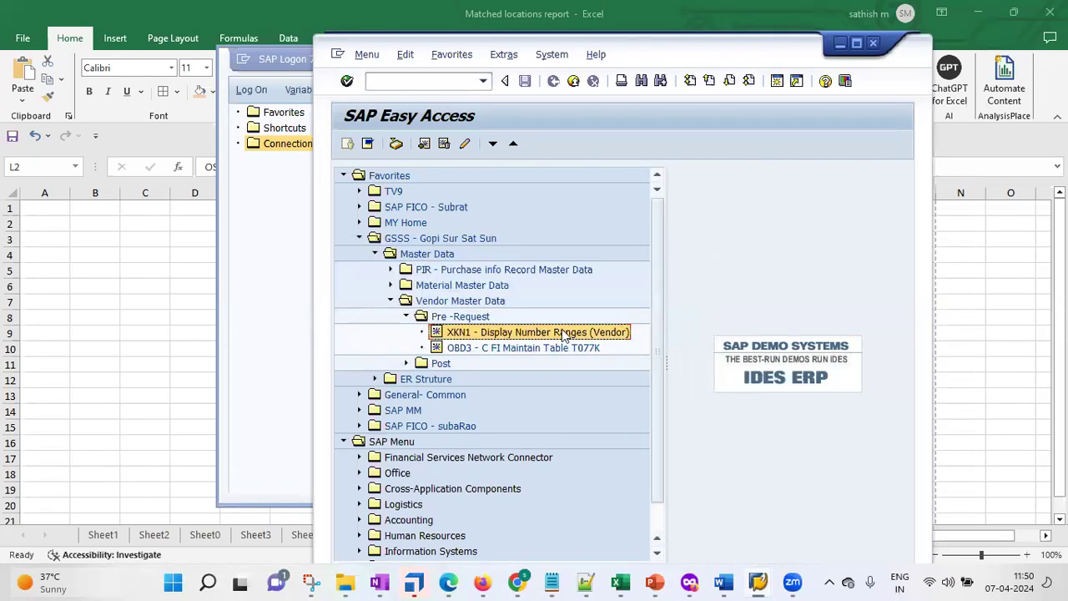
double_click(541, 333)
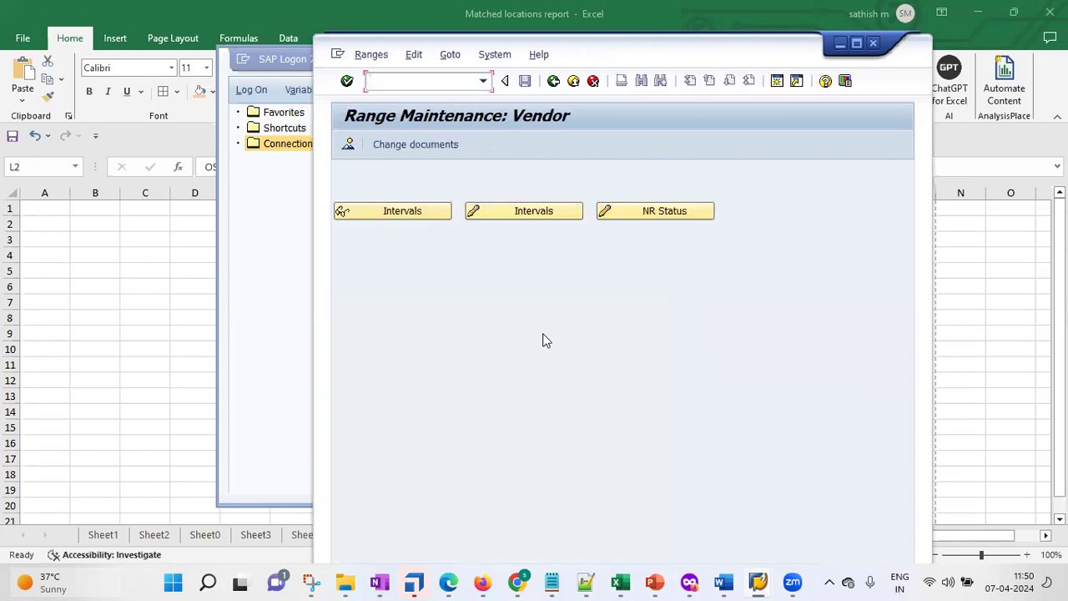
left_click(366, 213)
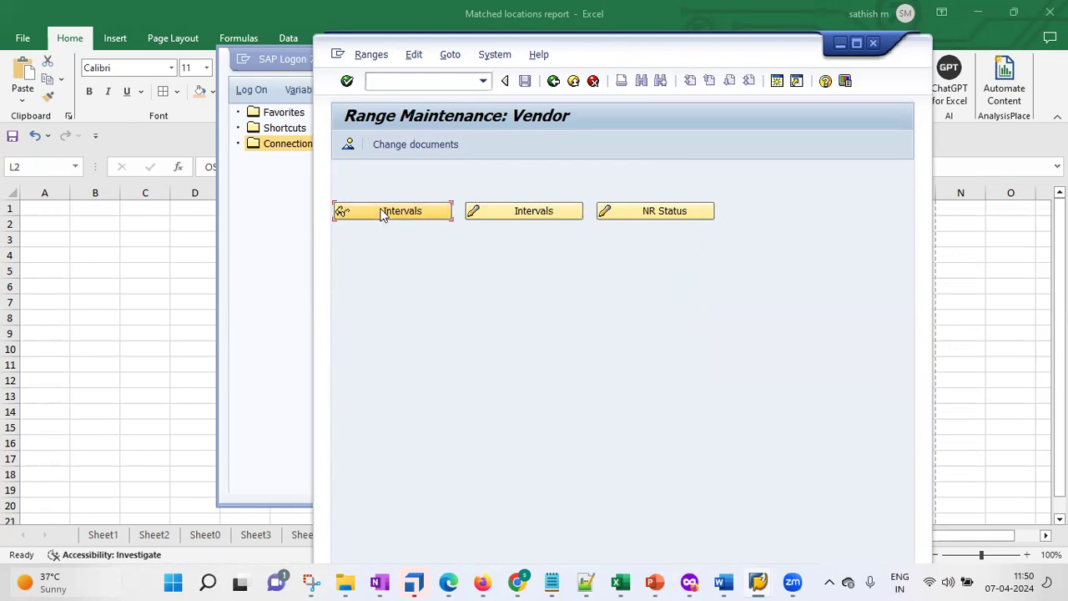
Step: Check row 02's number status and row 01's upper limit, then return to Range Maintenance: Vendor
left_click(551, 261)
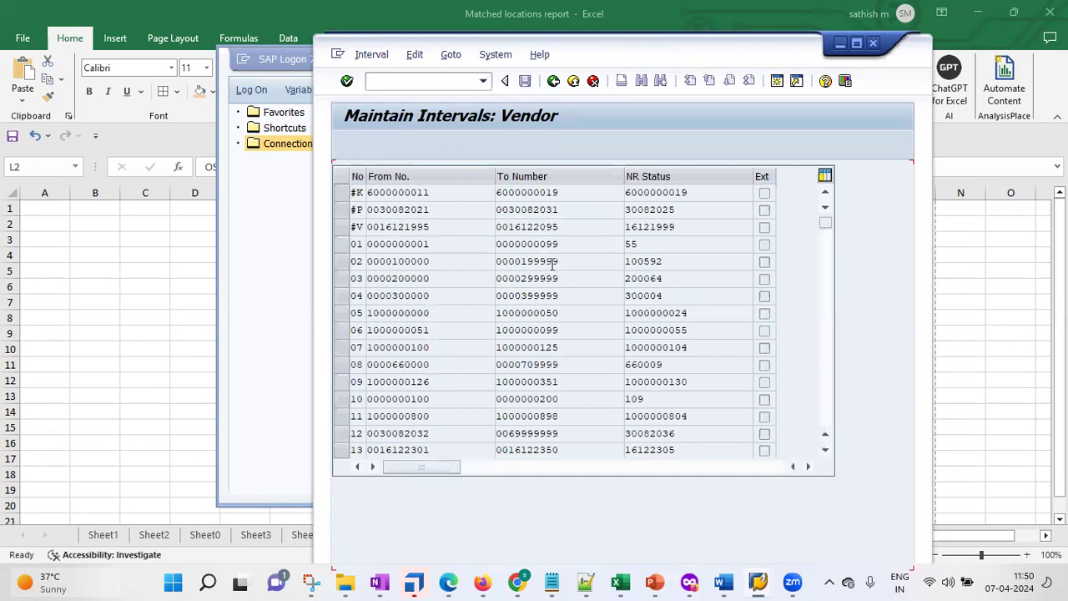
left_click(575, 244)
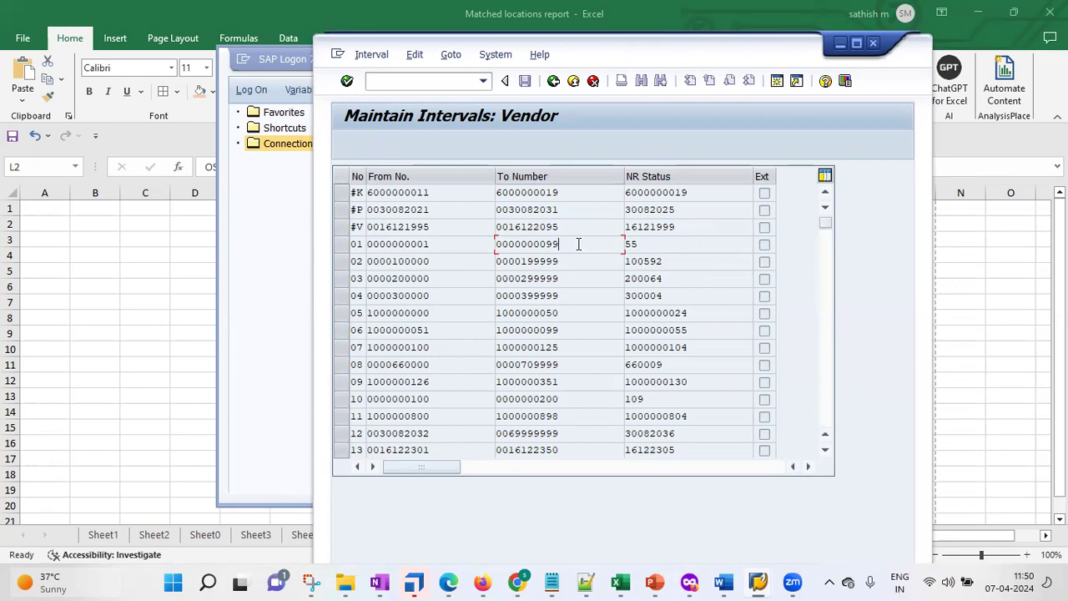
left_click(553, 81)
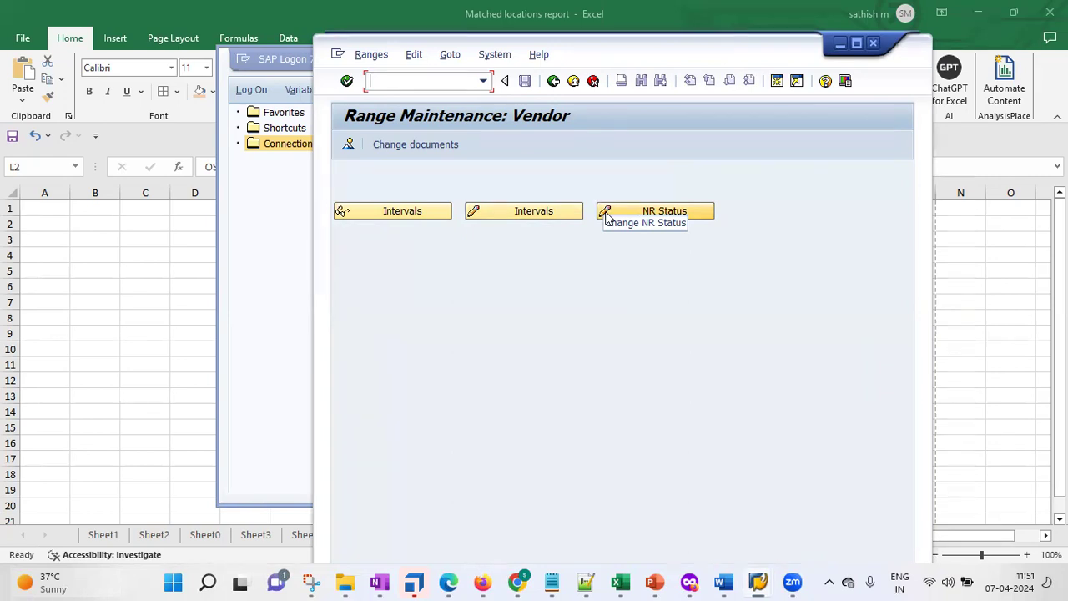
Step: Switch the vendor intervals to change mode and list the free intervals
left_click(476, 214)
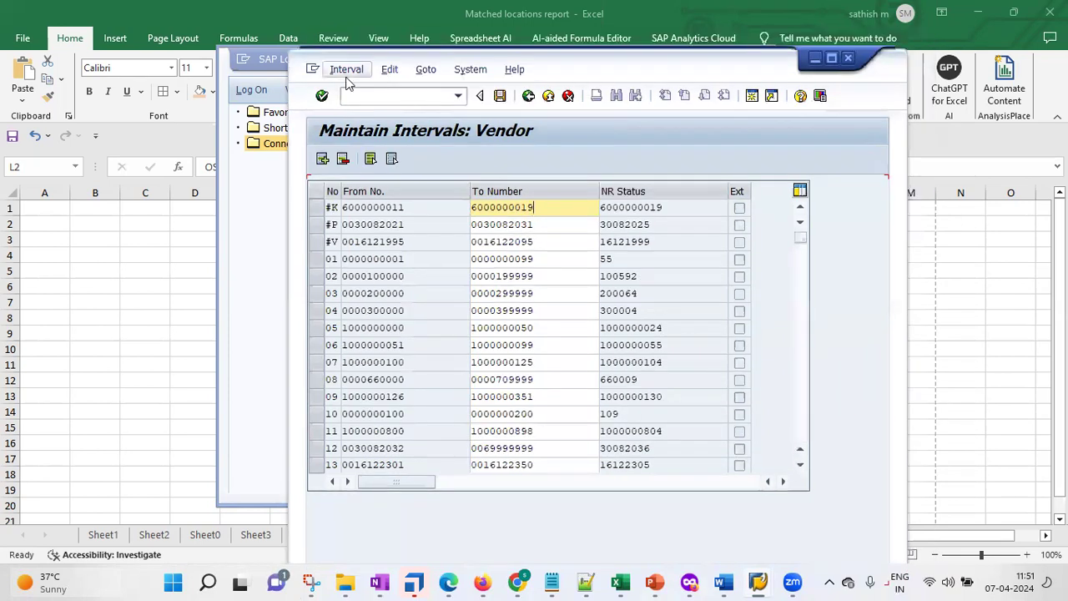
left_click(346, 72)
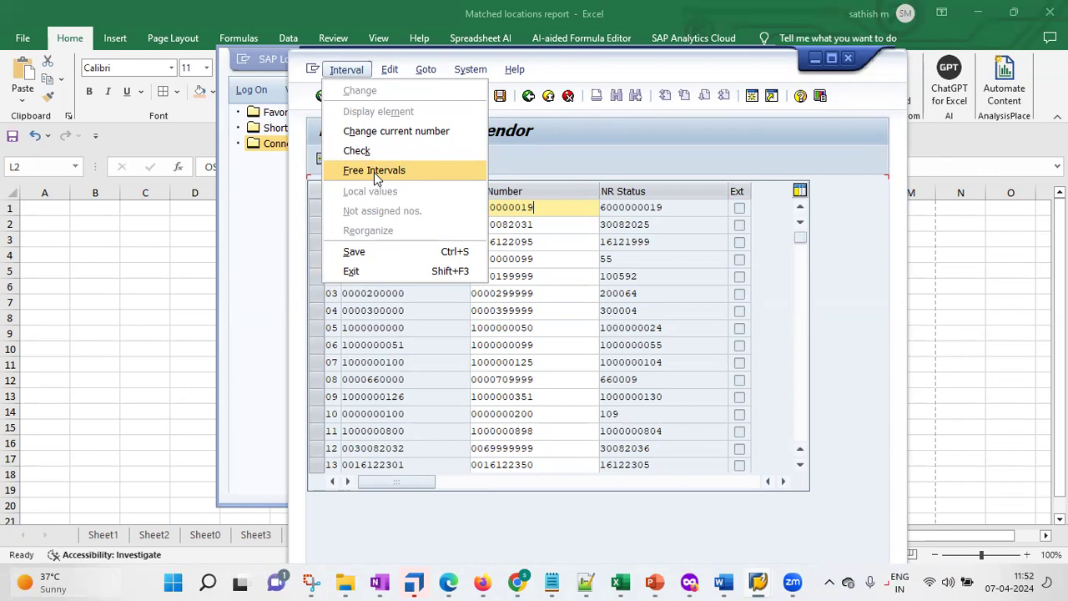
left_click(373, 172)
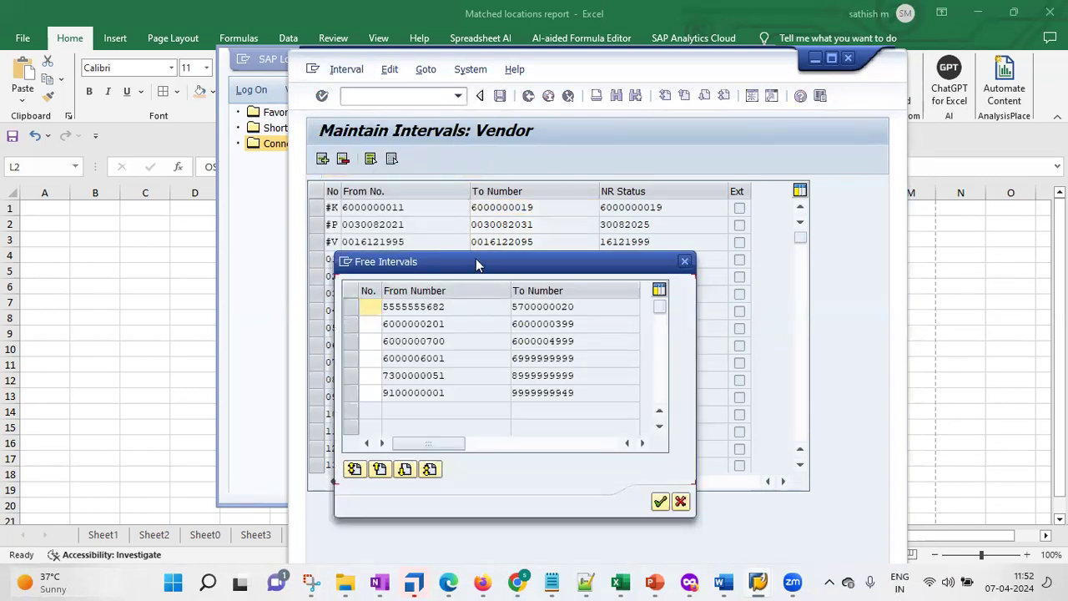
left_click_drag(476, 261, 557, 181)
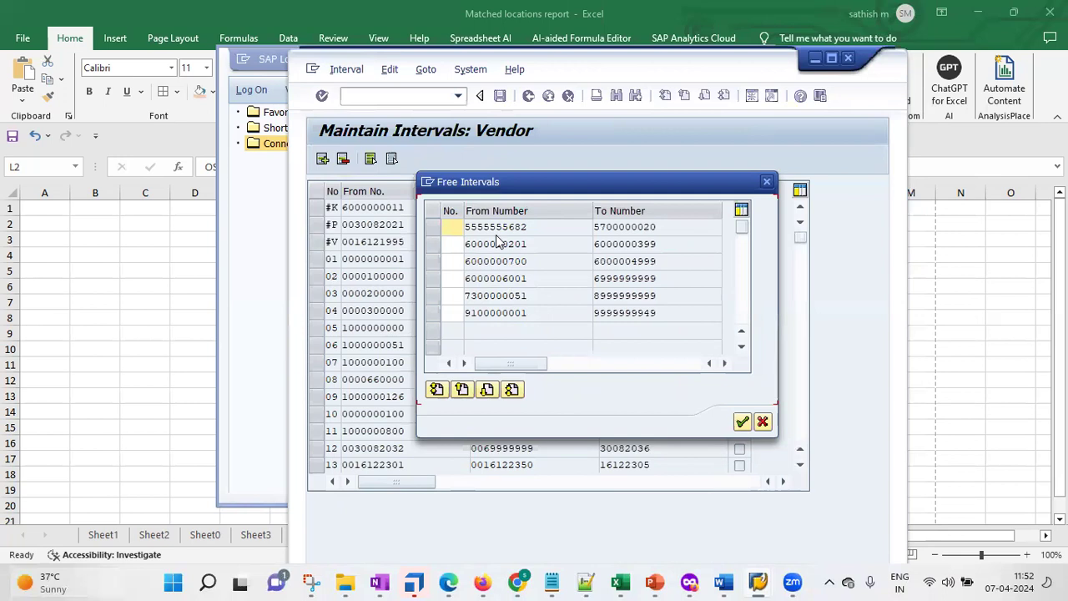
left_click(494, 296)
left_click(455, 227)
type("GS")
left_click(556, 227)
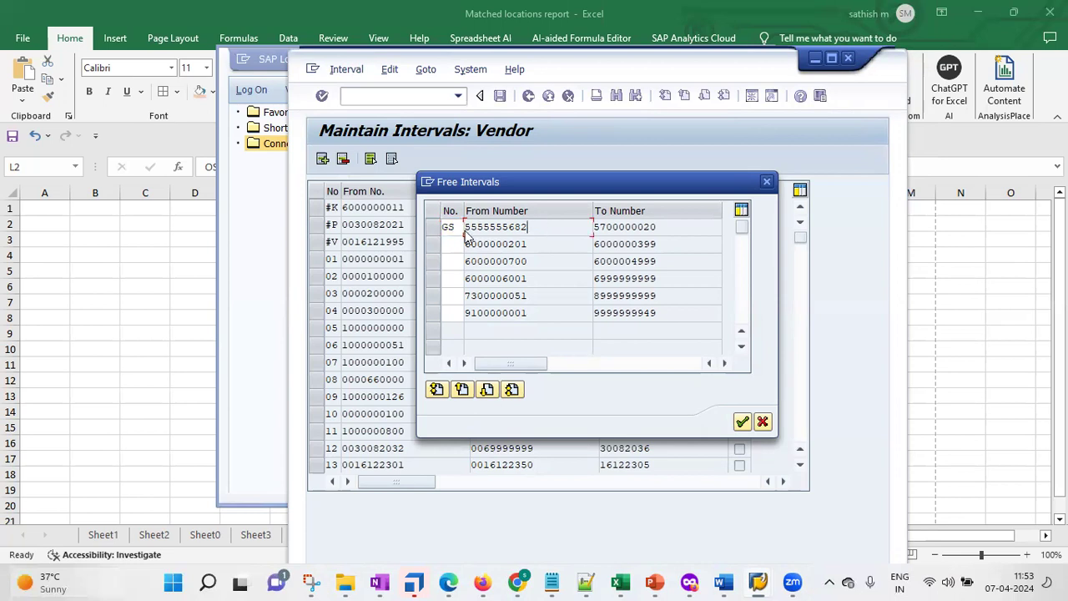
left_click_drag(529, 228, 461, 229)
left_click(539, 227)
left_click(435, 232)
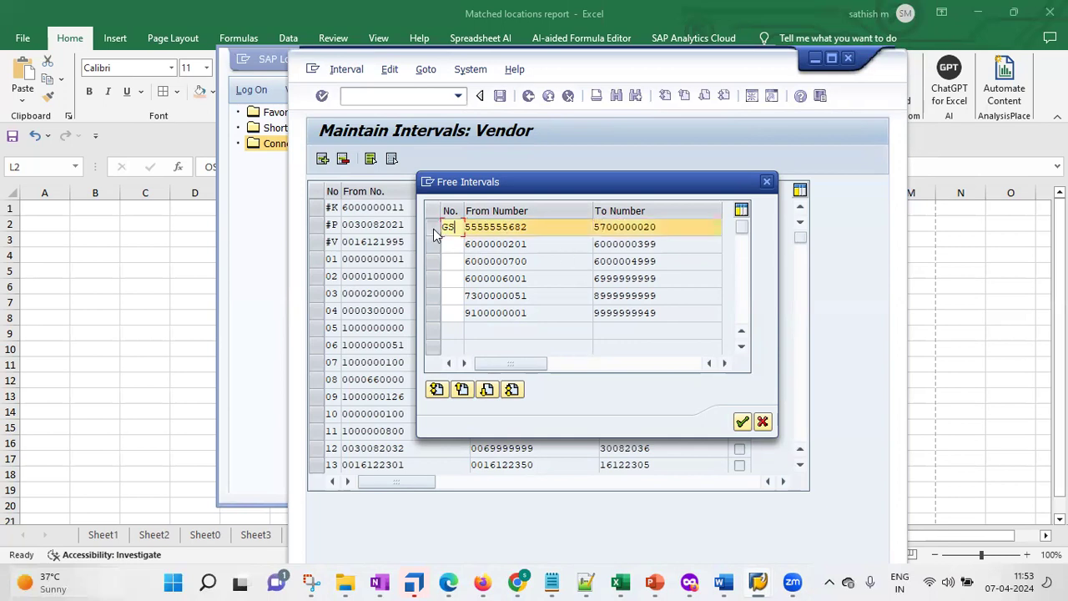
left_click(744, 422)
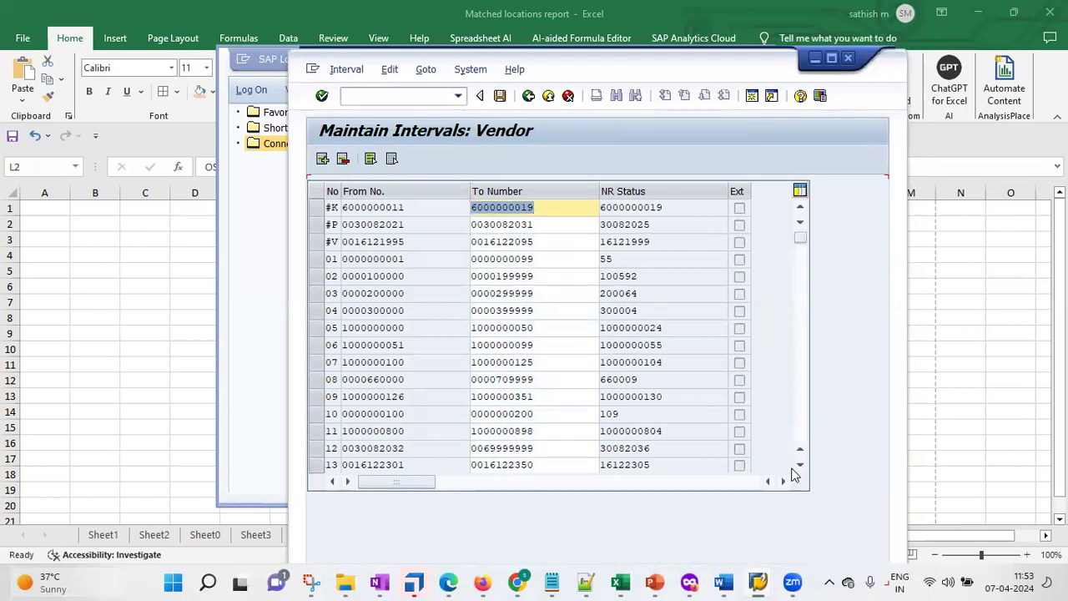
Step: Save the vendor number ranges, dismiss the transport notice, and scroll down the intervals table
left_click(501, 96)
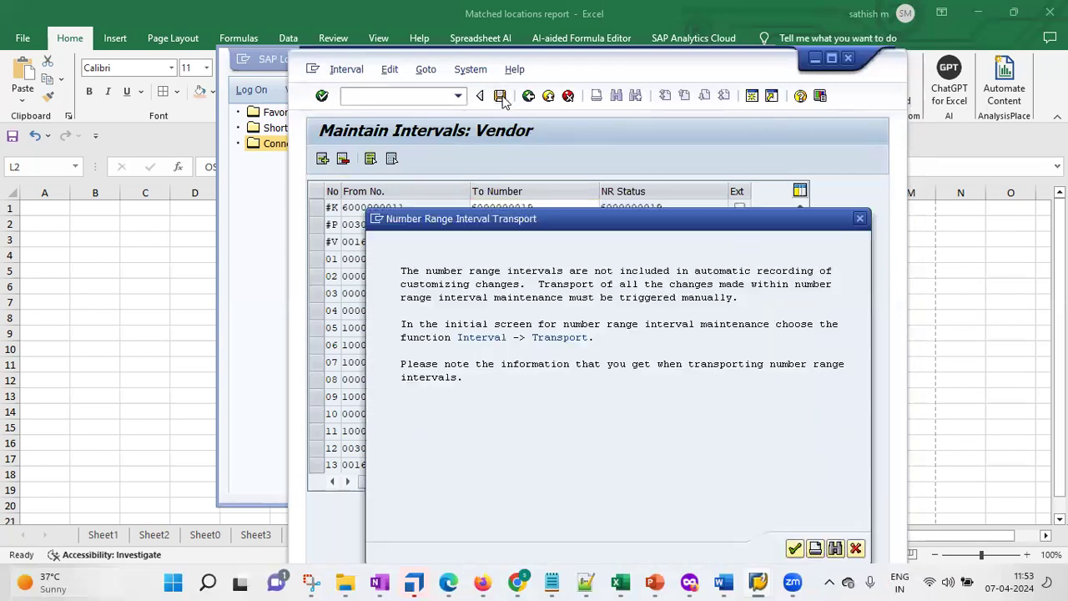
left_click(795, 551)
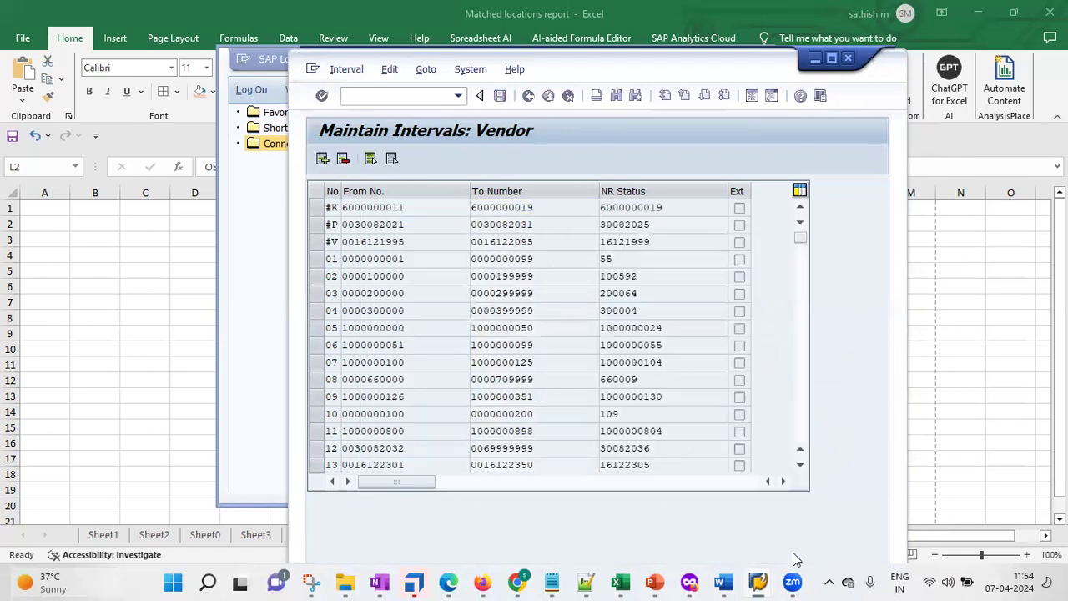
double_click(800, 466)
left_click(800, 465)
left_click(801, 466)
double_click(800, 465)
left_click(800, 466)
double_click(800, 465)
left_click(800, 466)
left_click(800, 466)
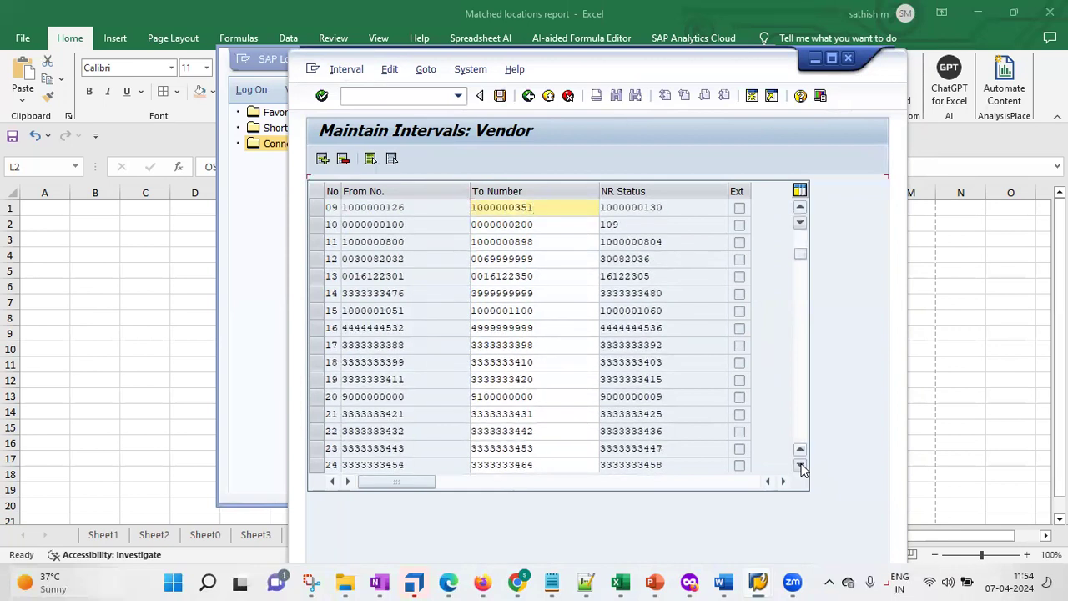
double_click(800, 465)
left_click(801, 466)
left_click(800, 466)
double_click(800, 465)
left_click(800, 466)
double_click(800, 465)
left_click(800, 466)
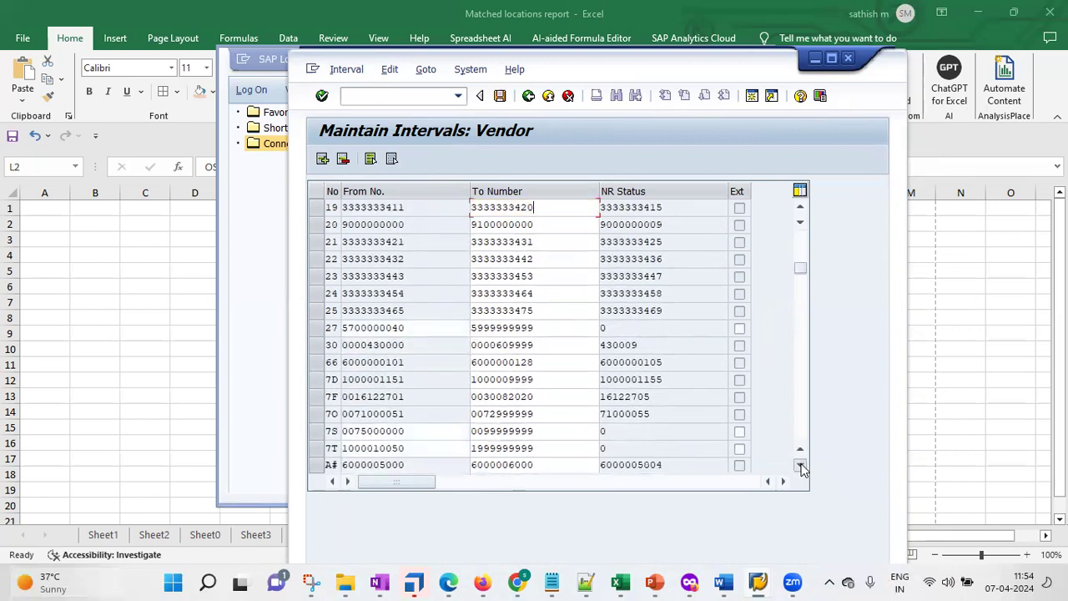
double_click(800, 465)
double_click(800, 466)
left_click(801, 466)
left_click(801, 466)
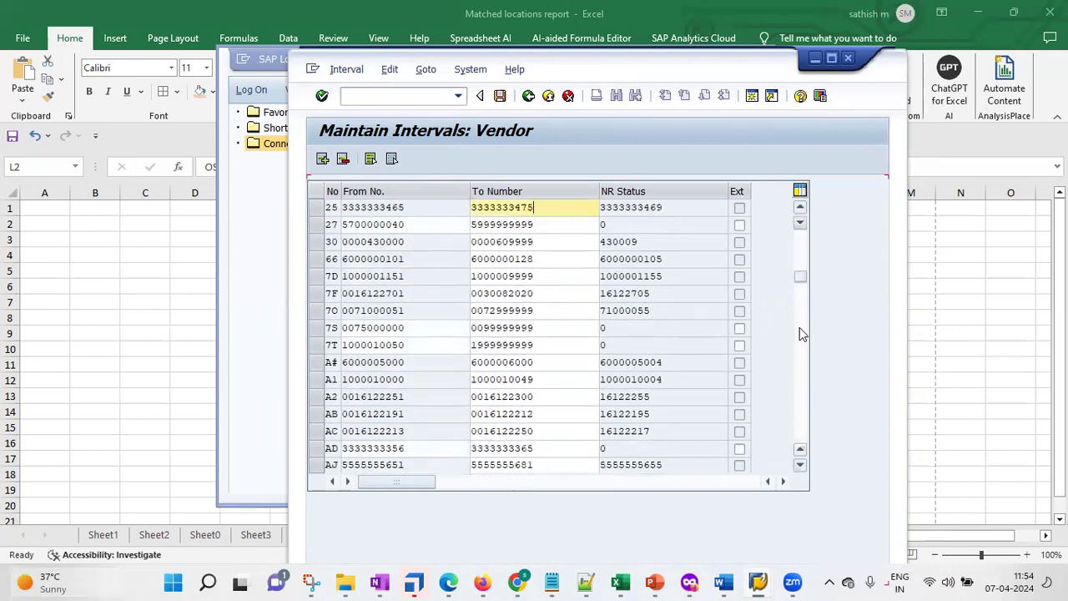
left_click(800, 330)
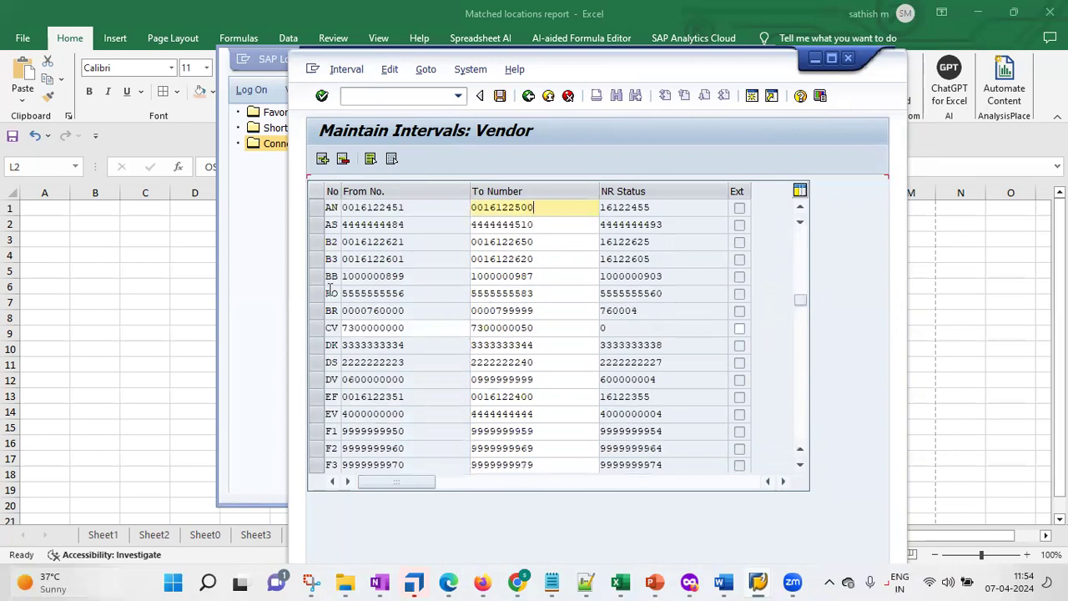
left_click(799, 331)
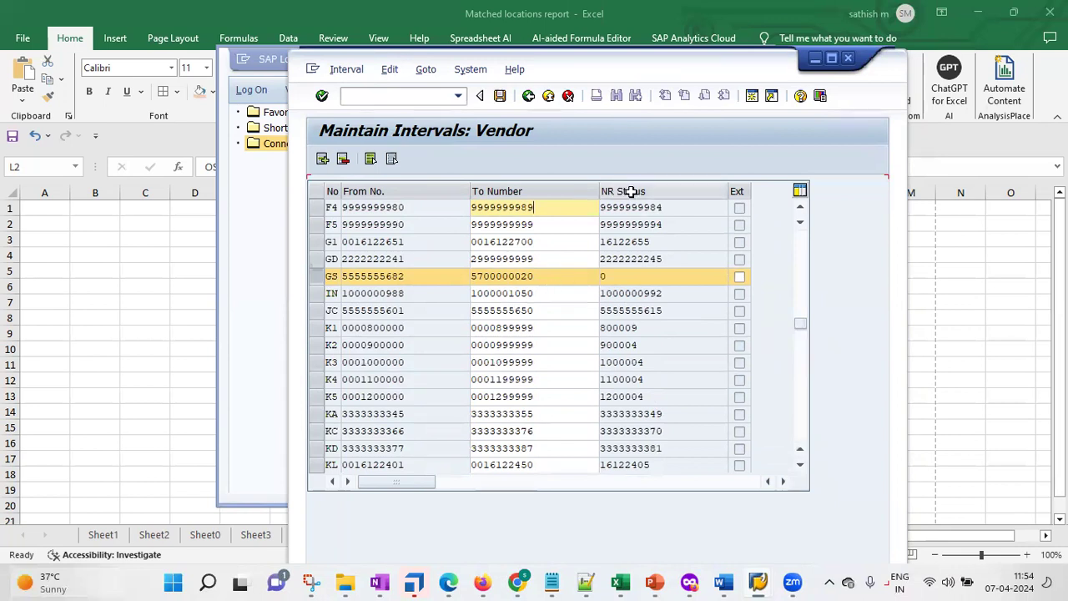
left_click(633, 278)
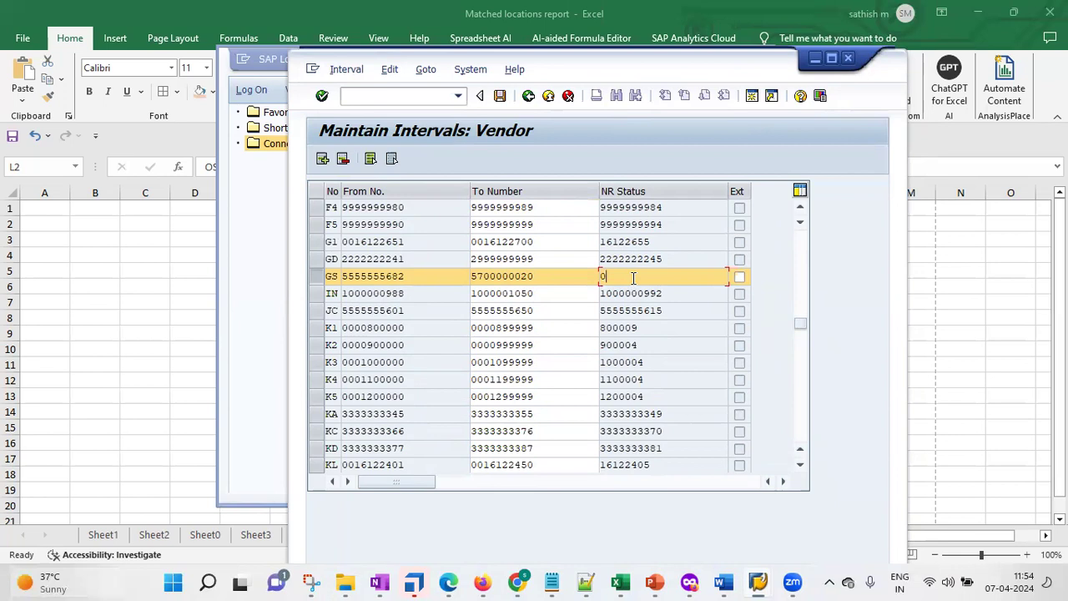
left_click(564, 278)
left_click_drag(440, 278, 342, 273)
key("ctrl+c")
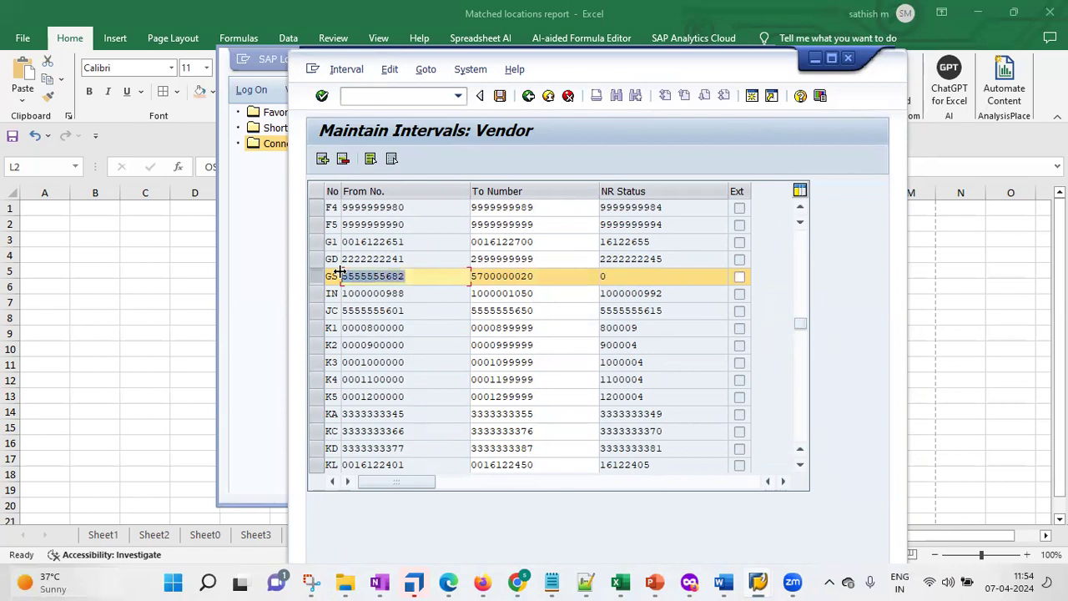
left_click_drag(548, 276, 470, 278)
key("ctrl+v")
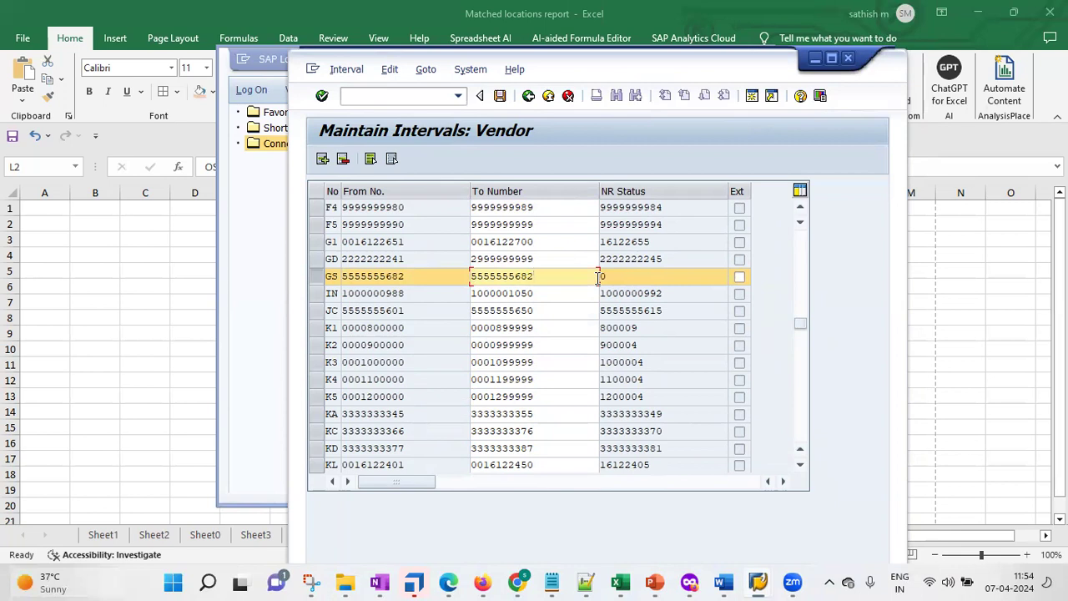
key("BackSpace")
key("BackSpace")
type("99")
left_click(499, 96)
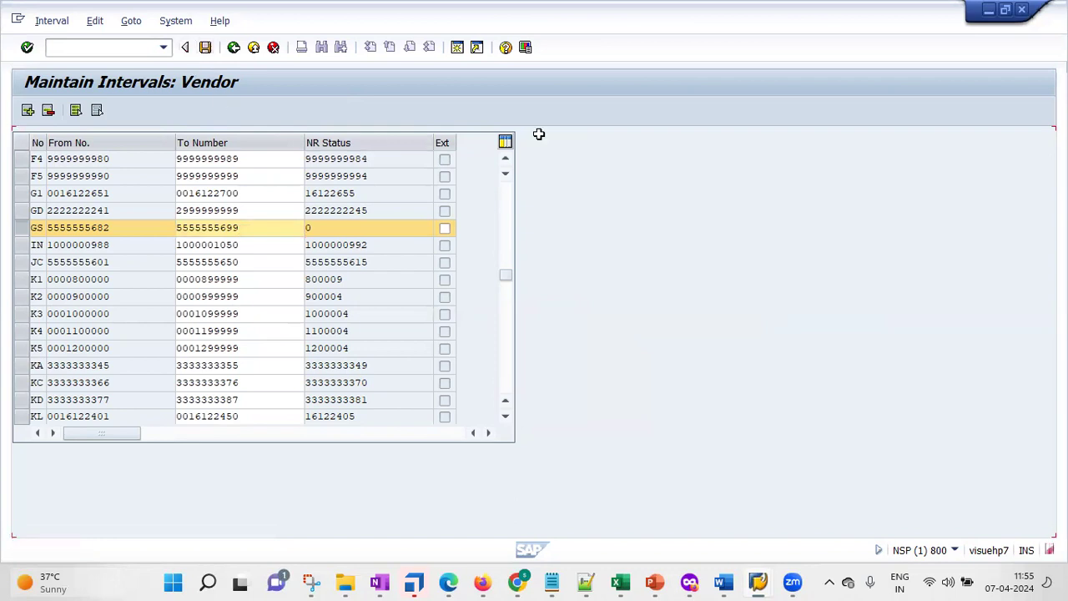
Step: Shrink the SAP window, move it left, and save the vendor number ranges again
double_click(765, 67)
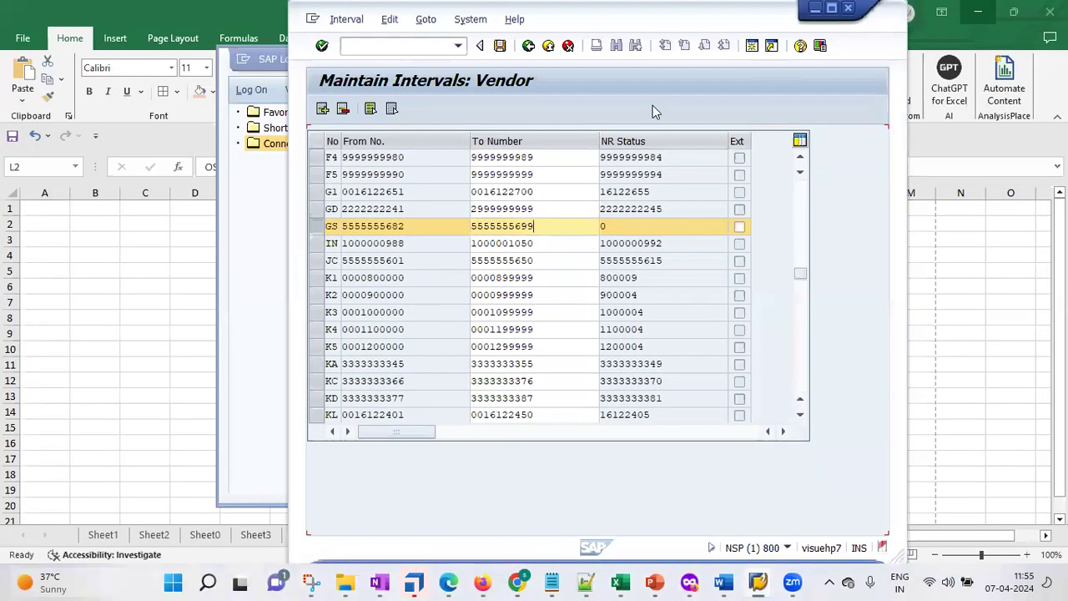
left_click(538, 227)
left_click_drag(459, 86, 379, 71)
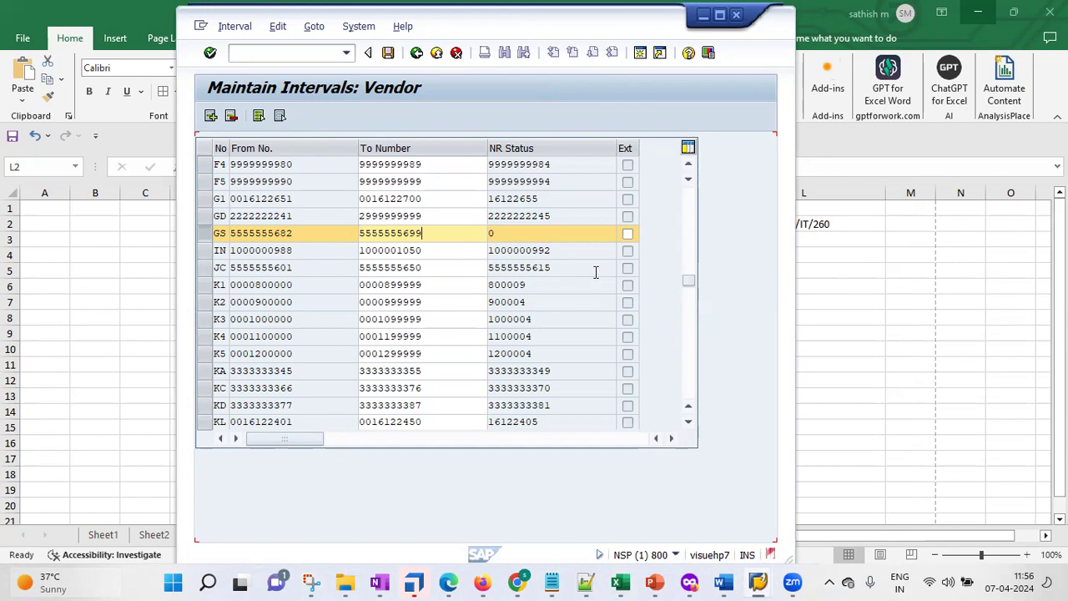
key("ctrl+s")
Step: Switch to the SAP MM_N PowerPoint deck and edit the vendor creation text after OBD3
left_click(653, 581)
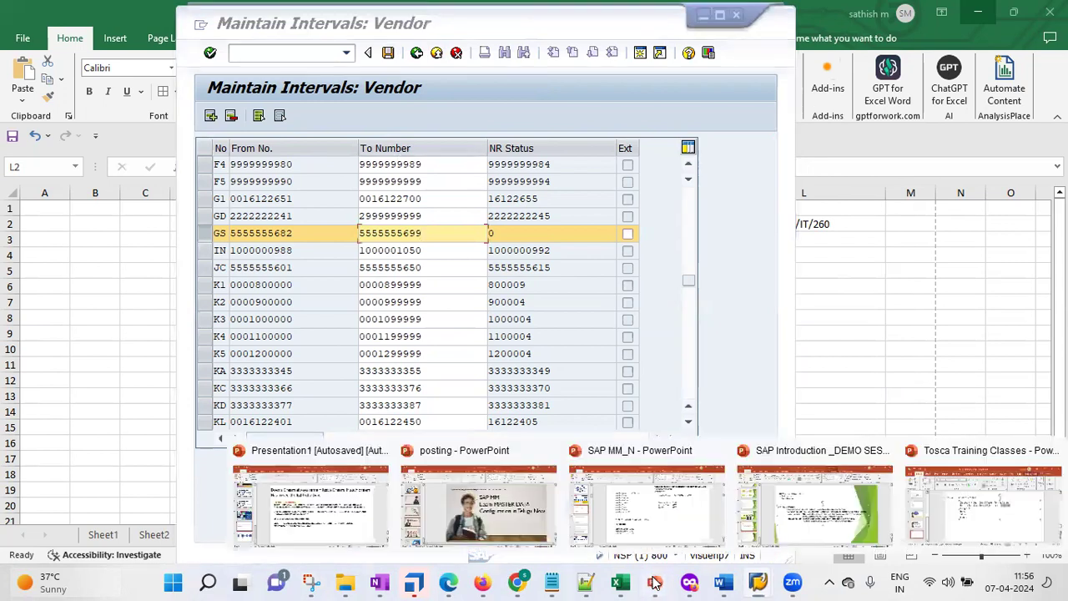
left_click(697, 492)
left_click(467, 448)
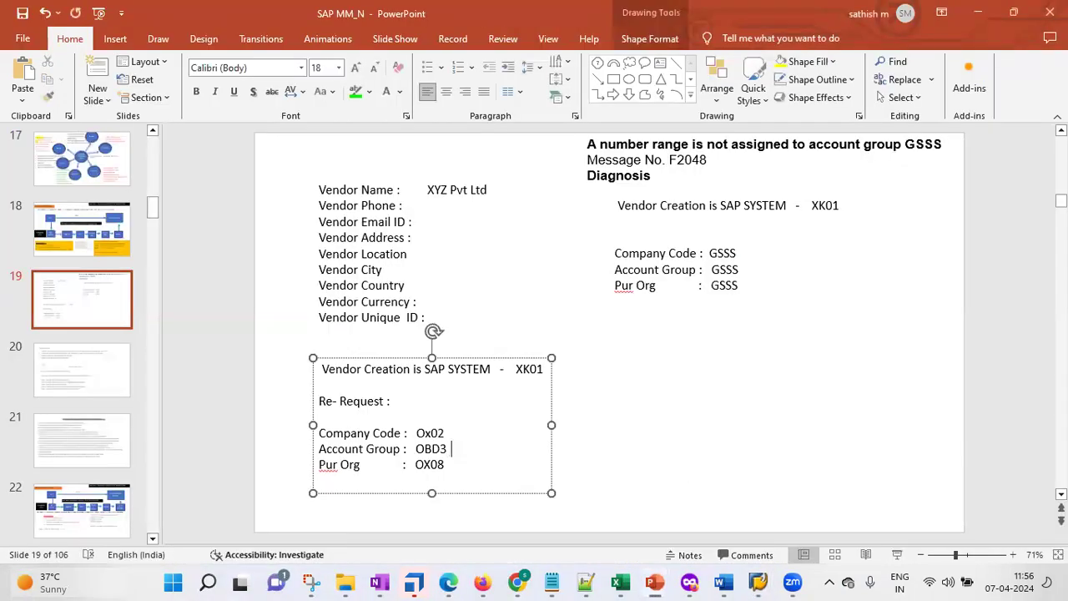